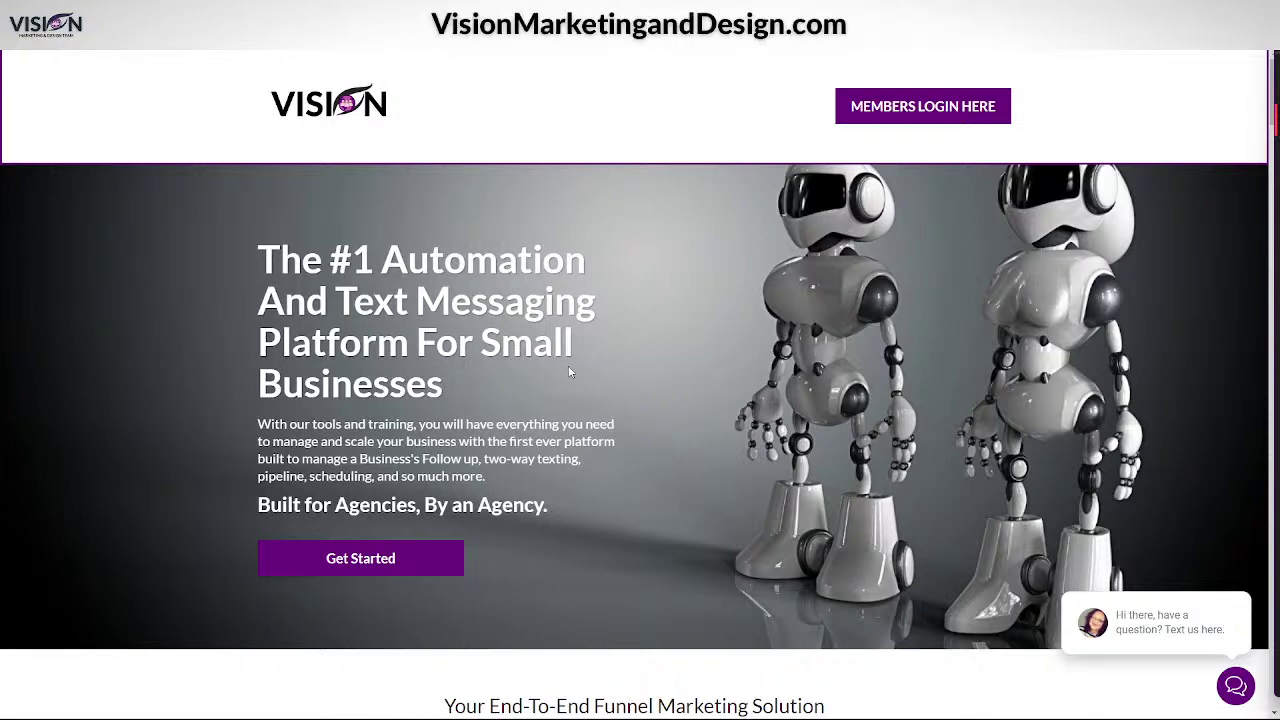
- Scroll past the features and $47 Entrepreneurs plan to the Agency Starter $97 and Agency Unlimited $297 plans
scroll(561, 371, "down", 1)
scroll(598, 385, "up", 1)
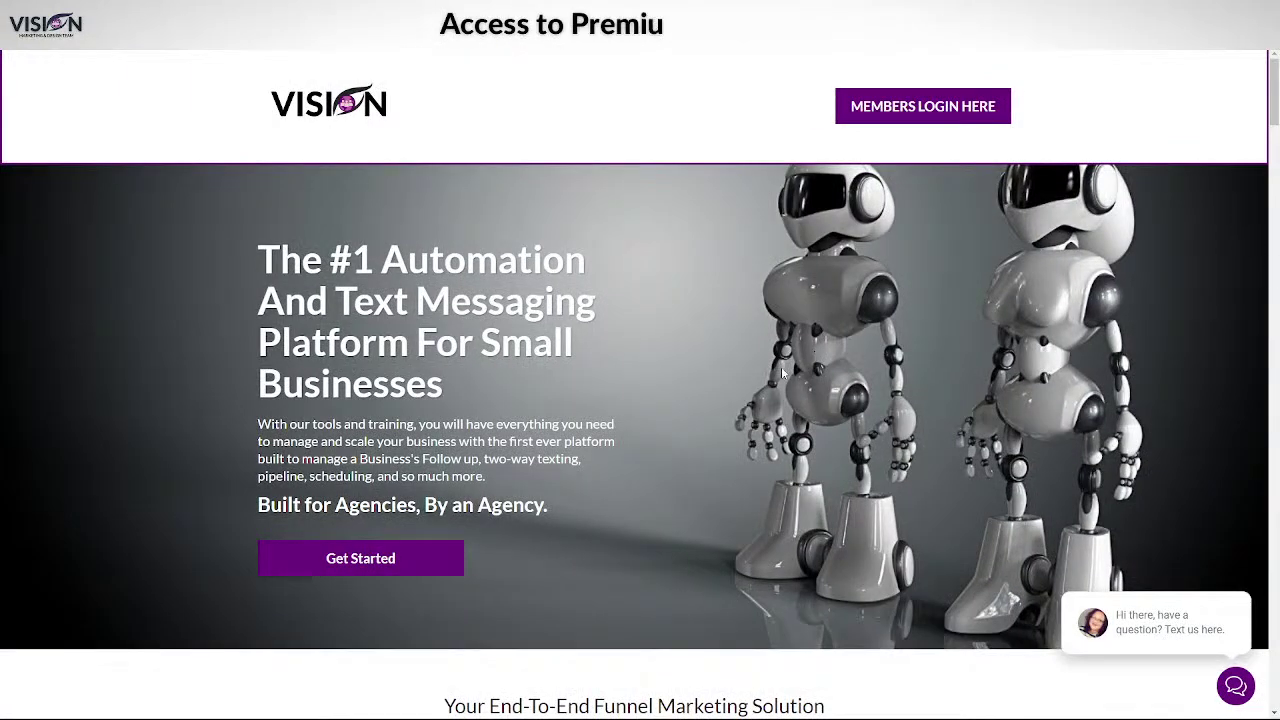
scroll(760, 380, "down", 2)
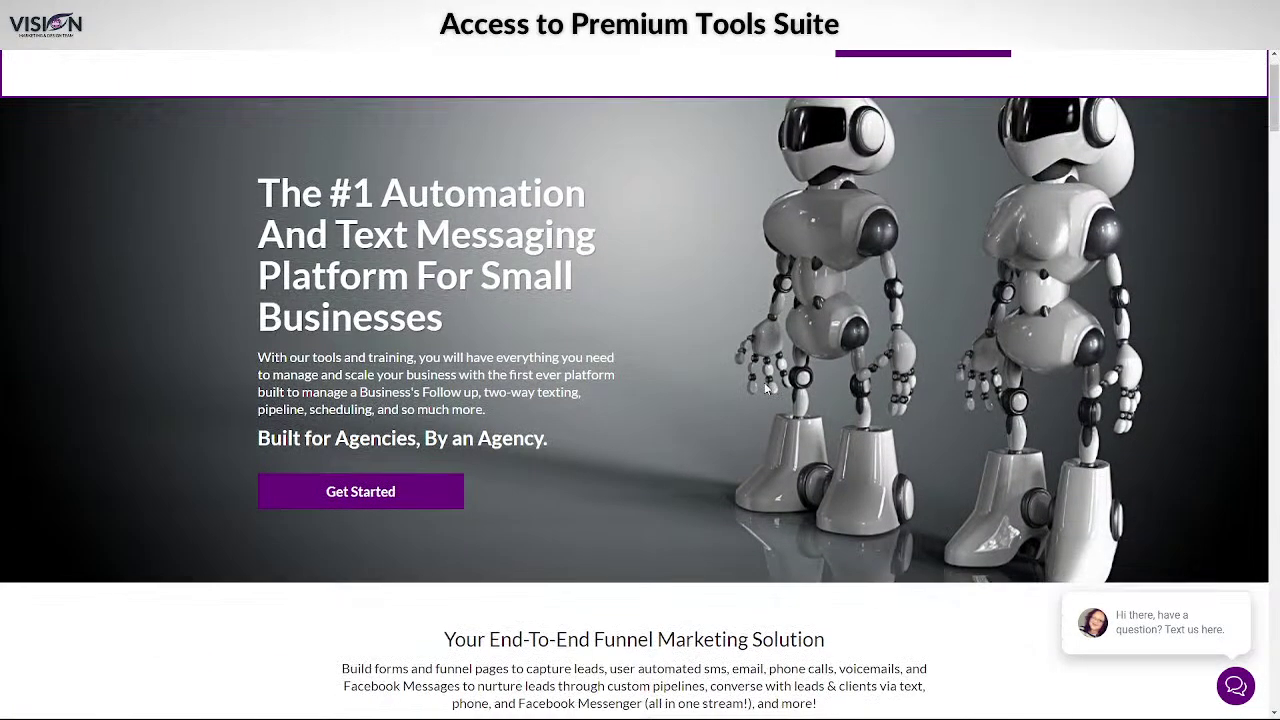
scroll(864, 407, "down", 12)
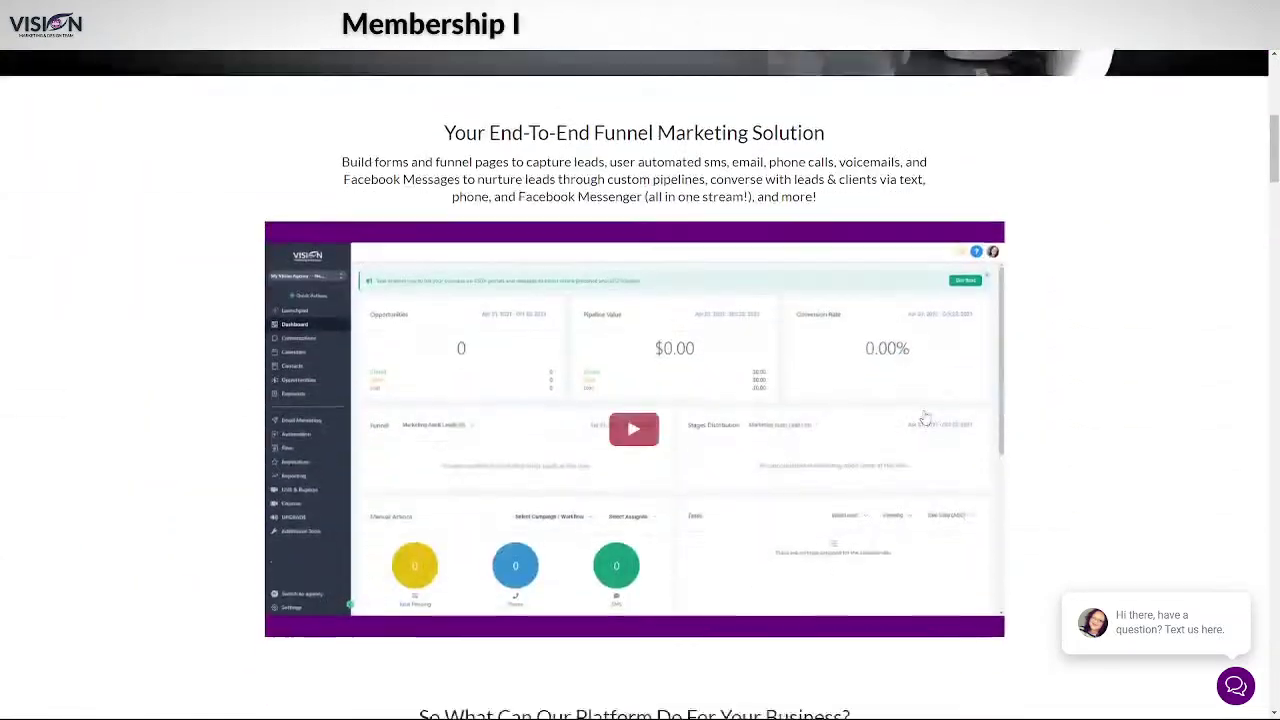
scroll(1009, 421, "down", 15)
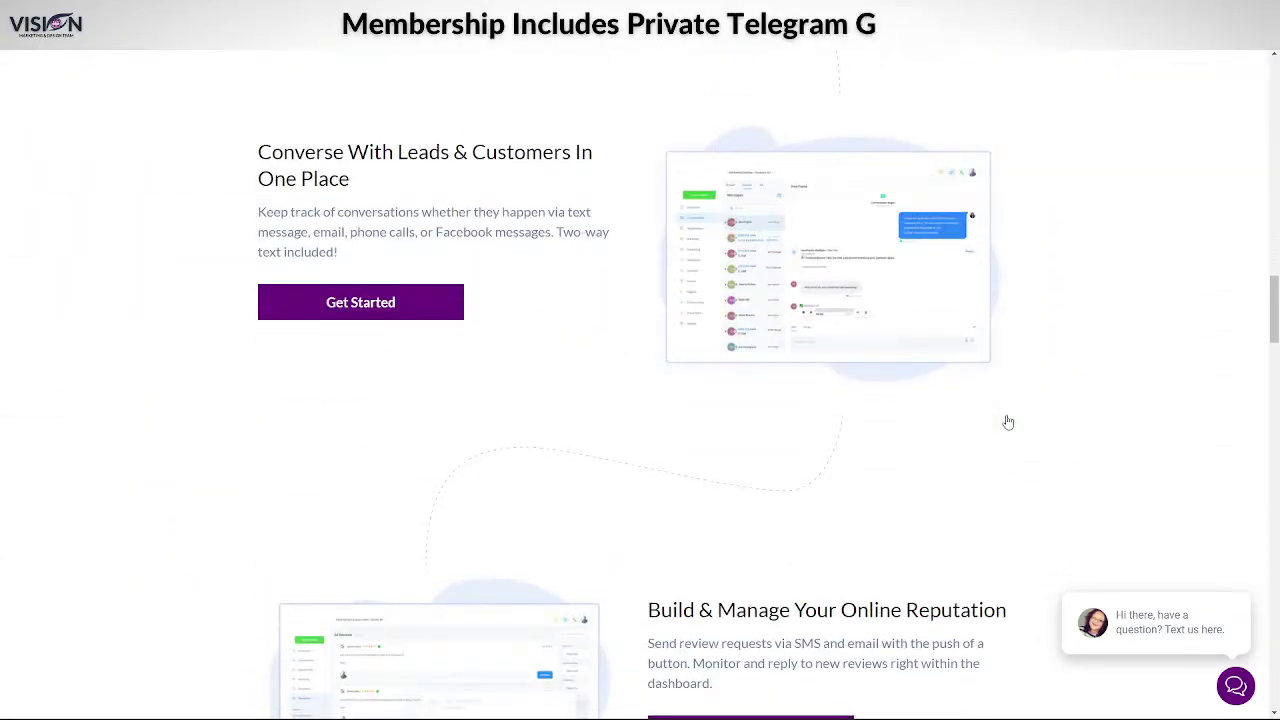
scroll(1007, 422, "down", 10)
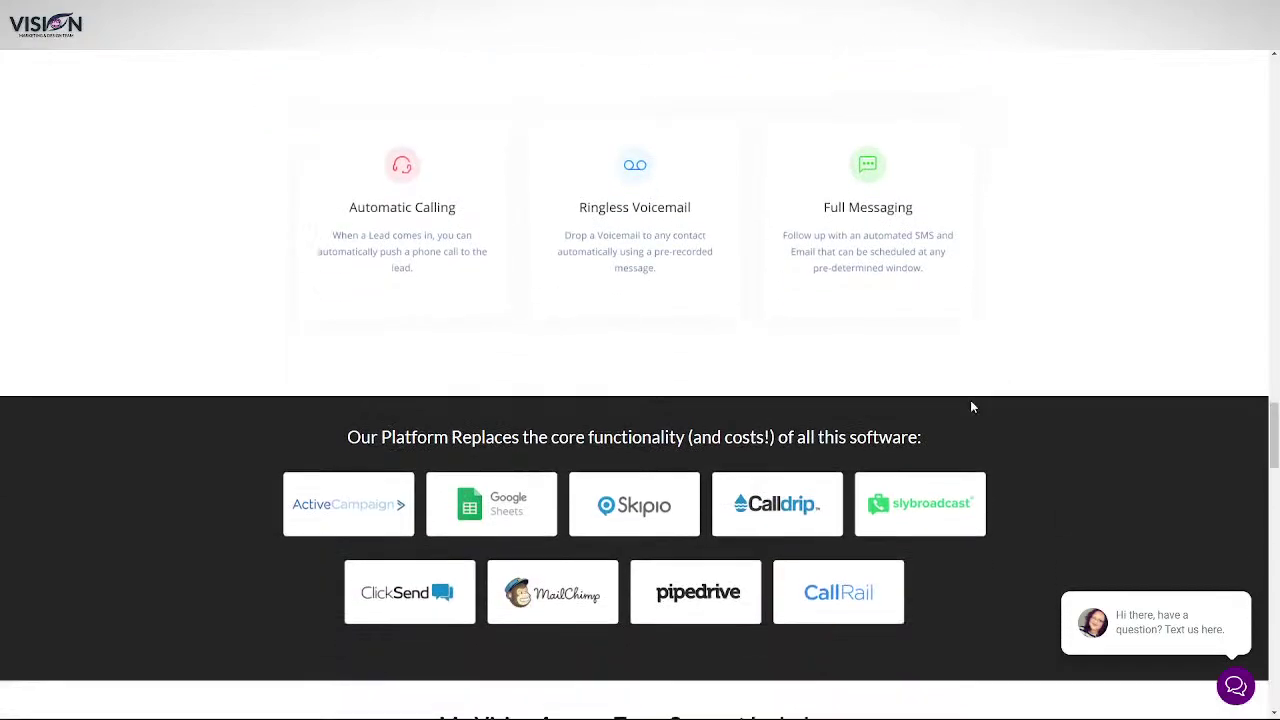
scroll(1030, 415, "down", 6)
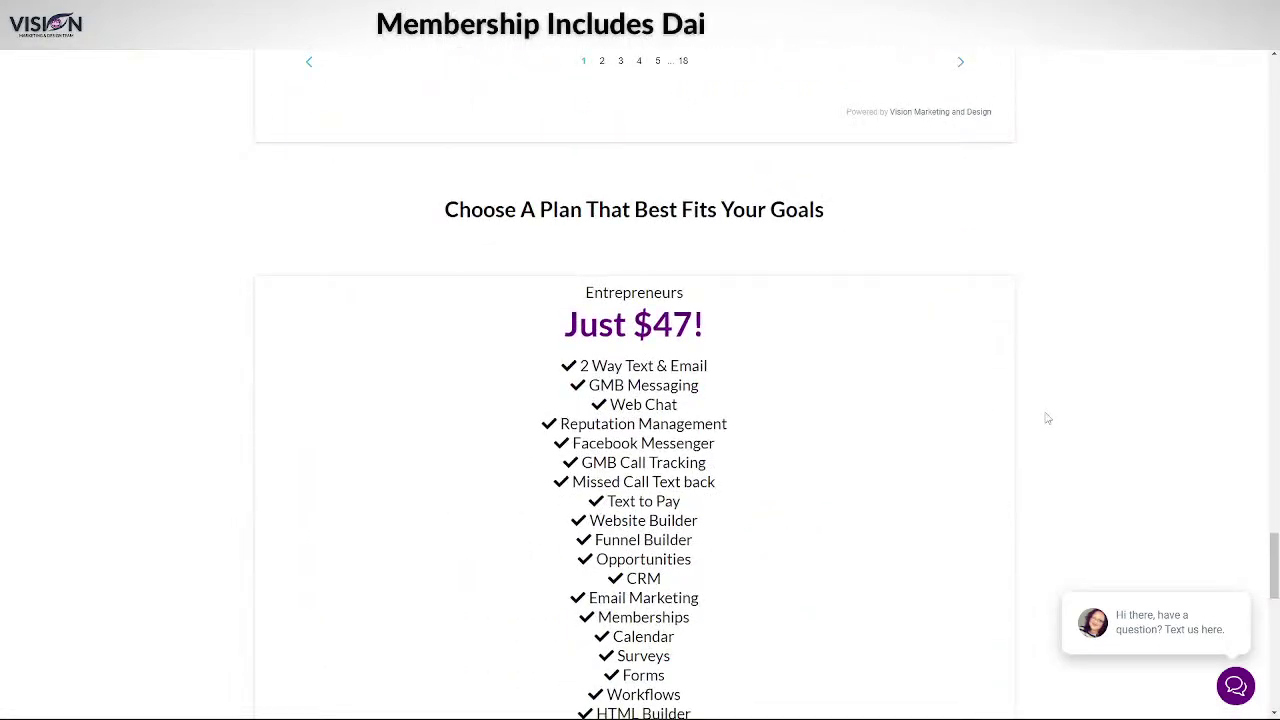
scroll(951, 383, "down", 2)
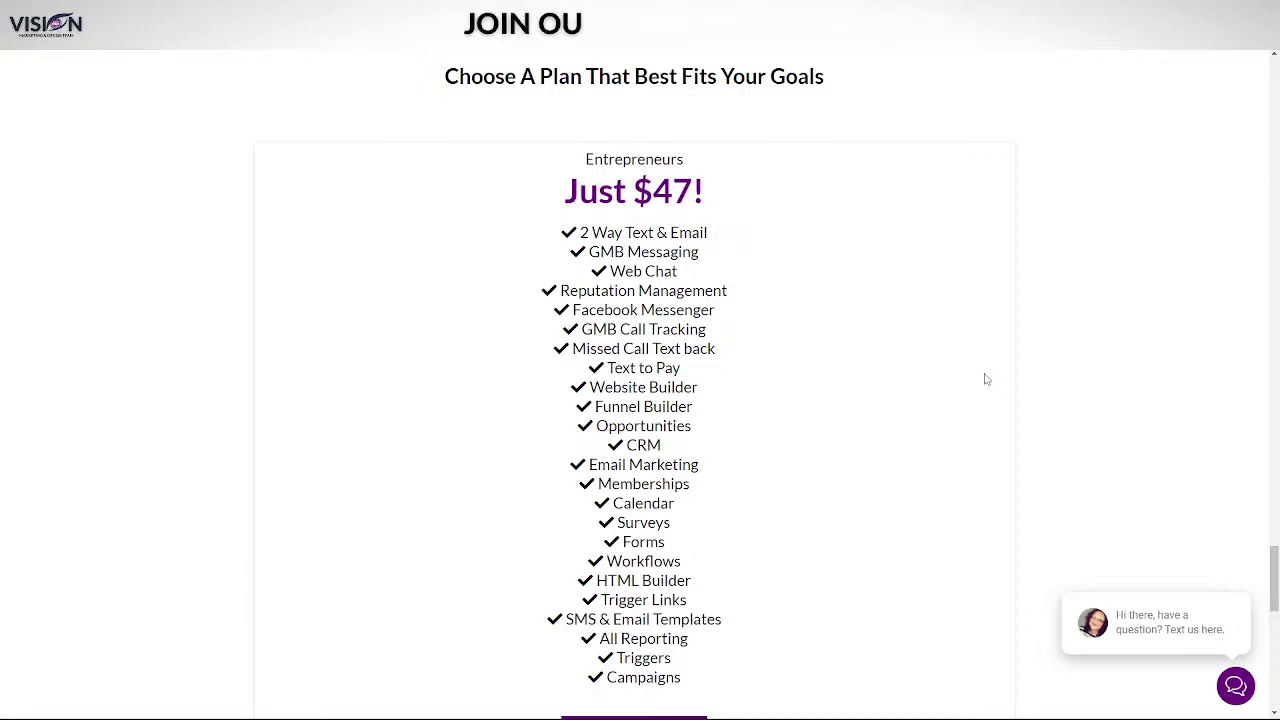
scroll(990, 380, "down", 1)
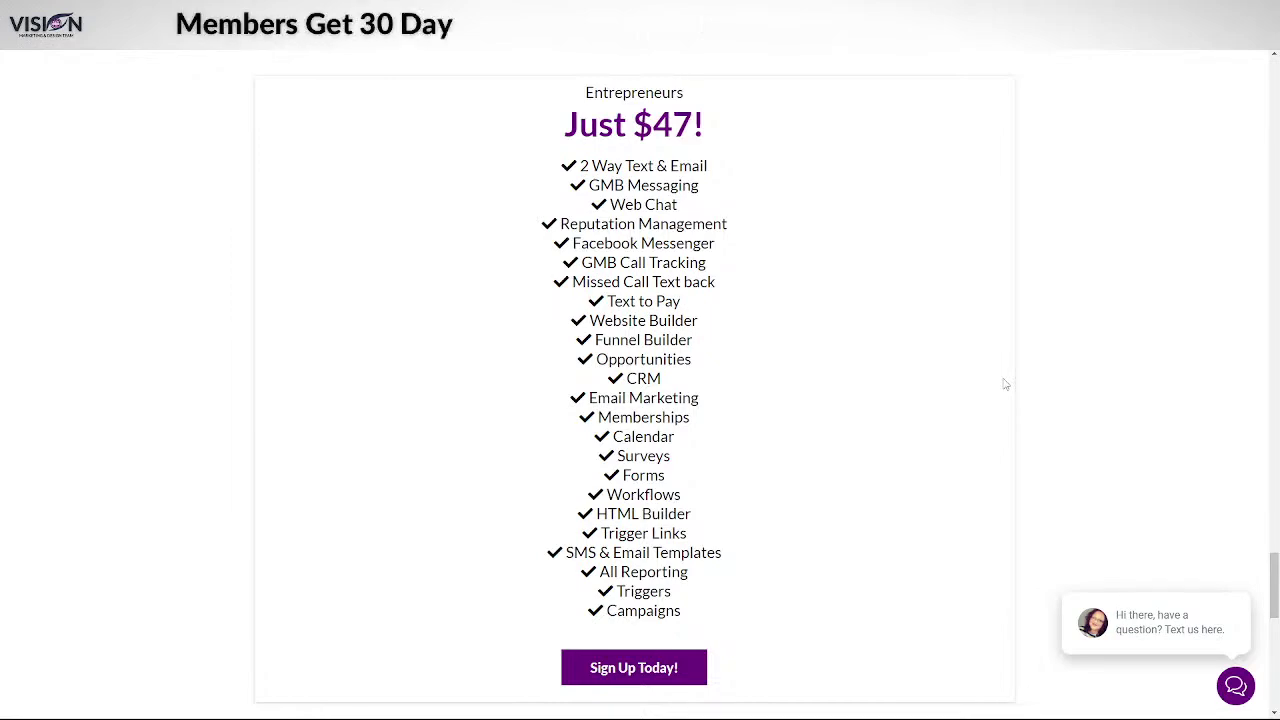
scroll(1005, 384, "down", 1)
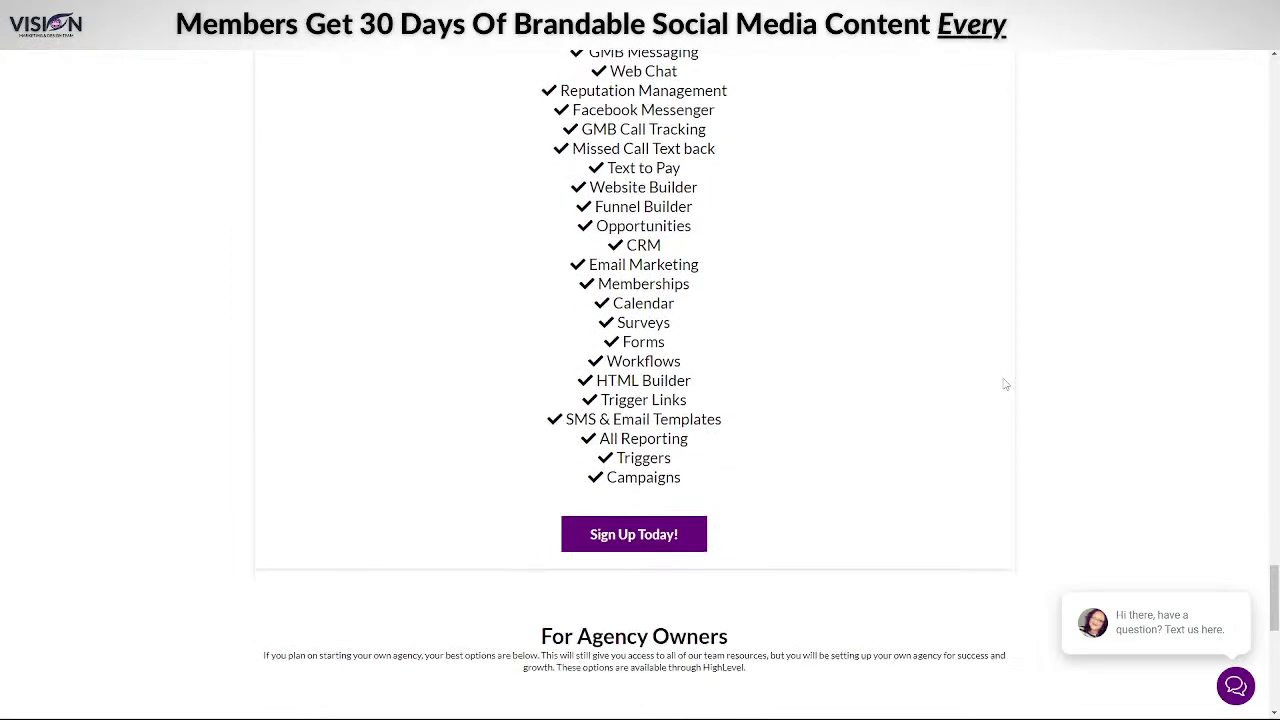
scroll(1005, 384, "up", 1)
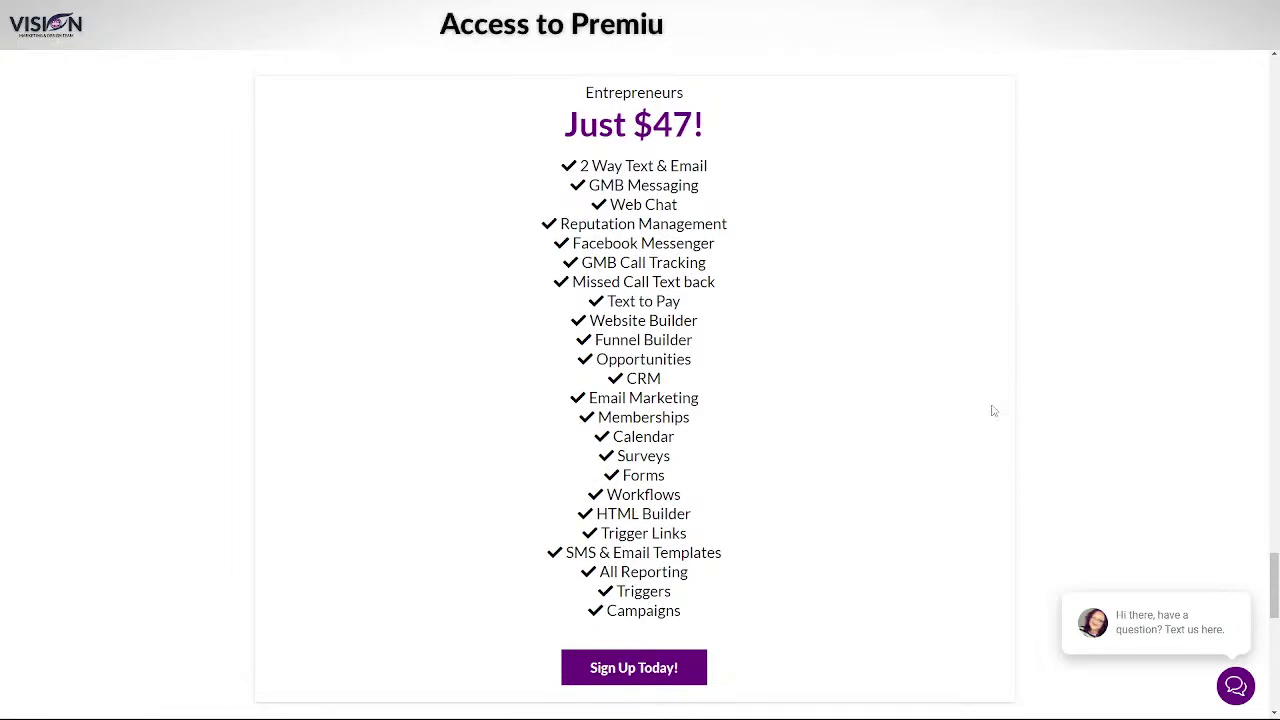
scroll(997, 409, "down", 5)
scroll(1043, 463, "down", 1)
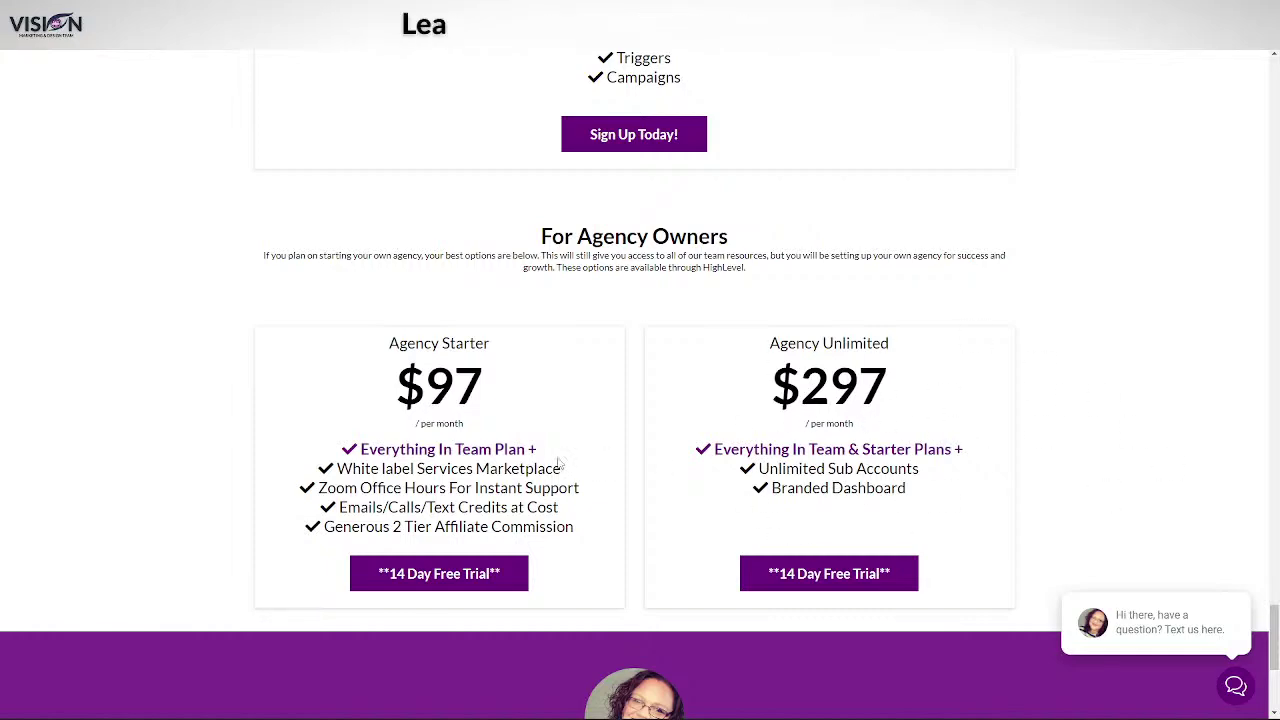
- Scroll back up to the Client Testimonials section rated 5.00 from 36 reviews
scroll(569, 453, "up", 10)
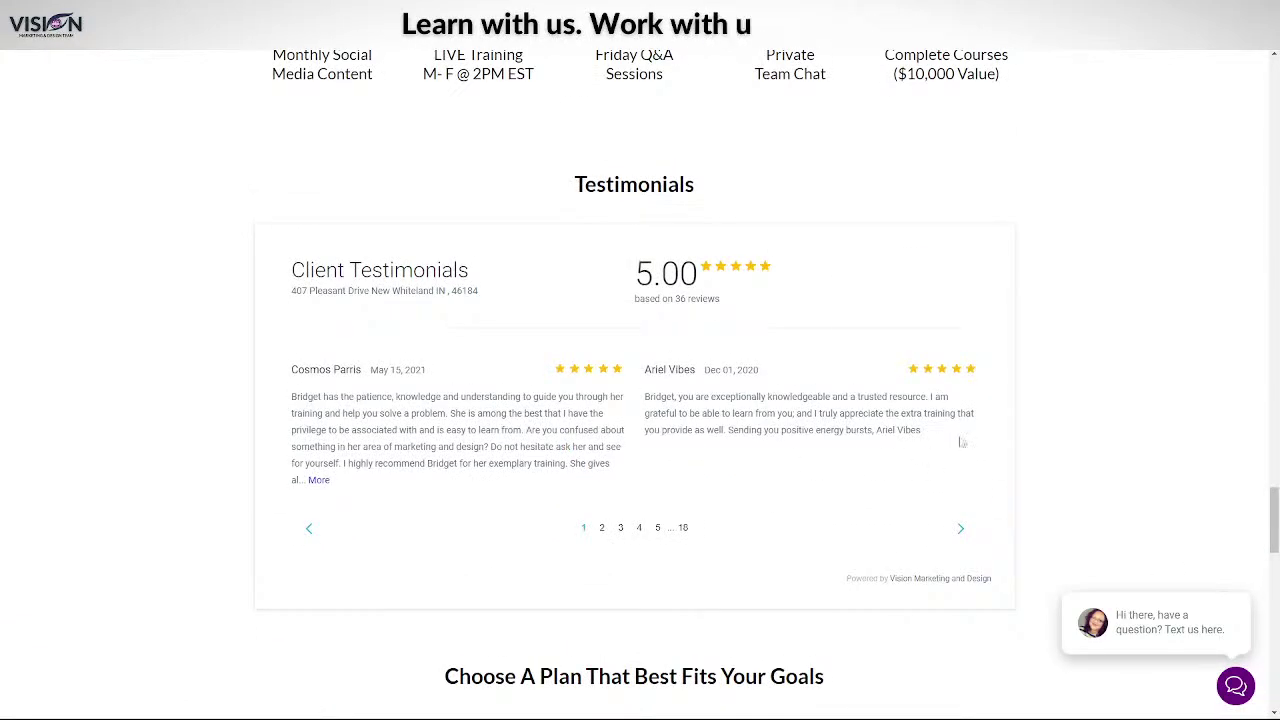
scroll(961, 441, "up", 6)
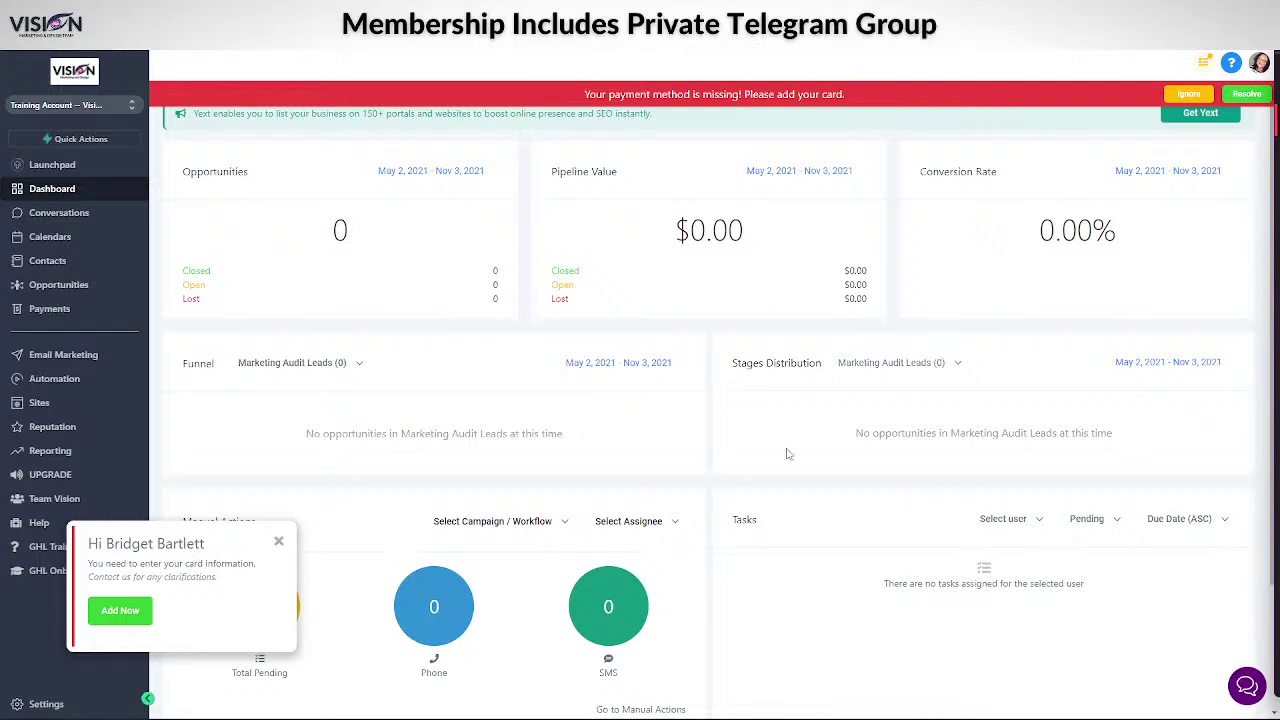
- Bring the Chrome window with the empty AppSumo cart ($0.00 total) to the front
mouse_move(832, 717)
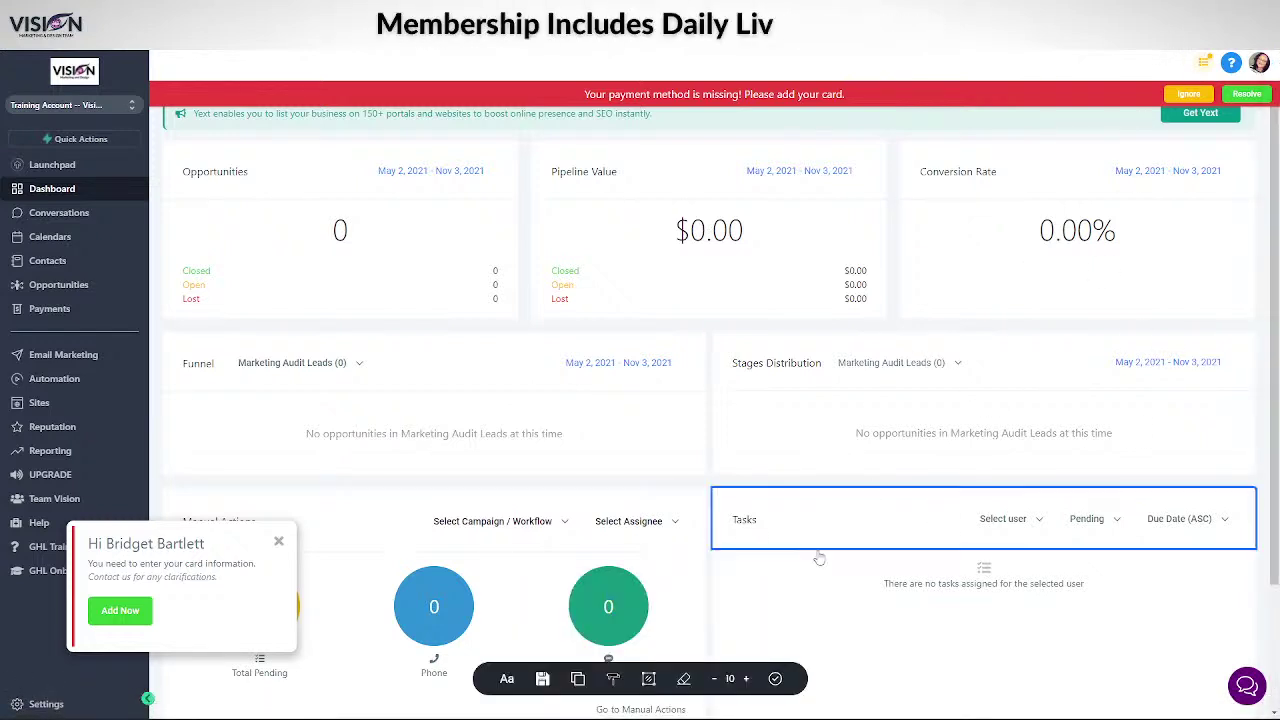
mouse_move(684, 717)
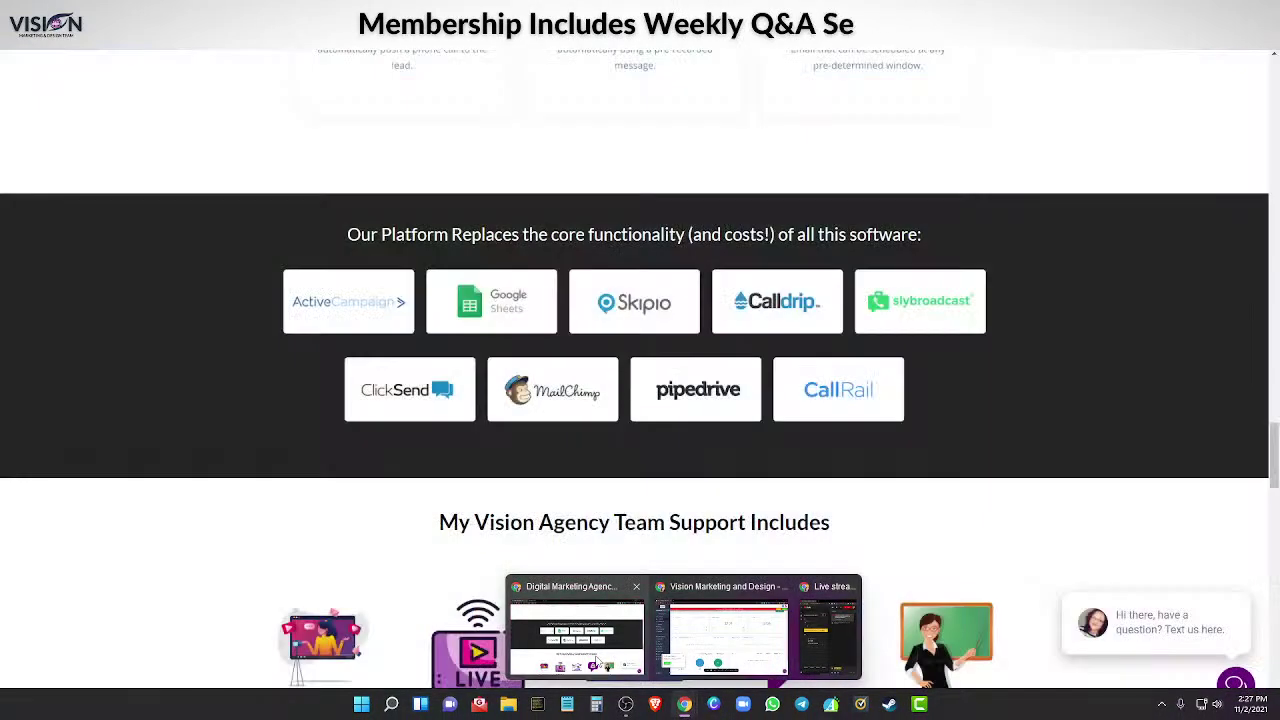
left_click(598, 663)
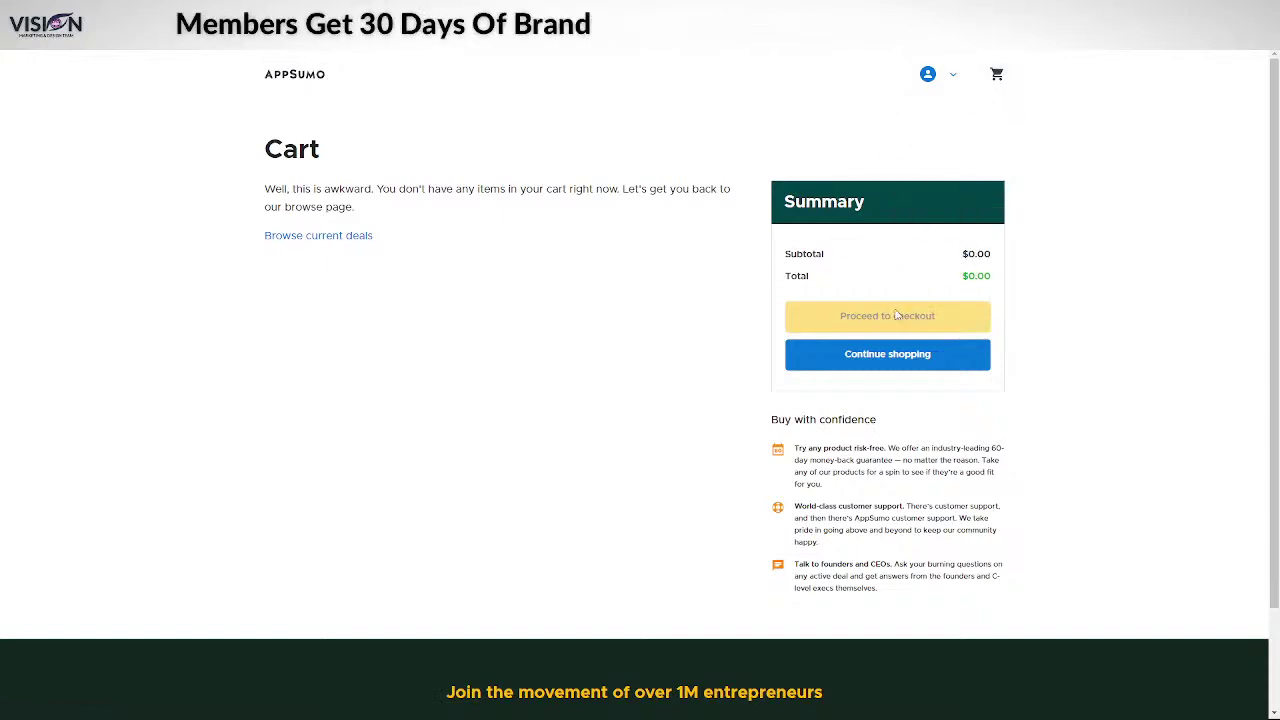
- Open the Refer a Friend page for the purchased Blurweb App from the account's Products list
left_click(356, 237)
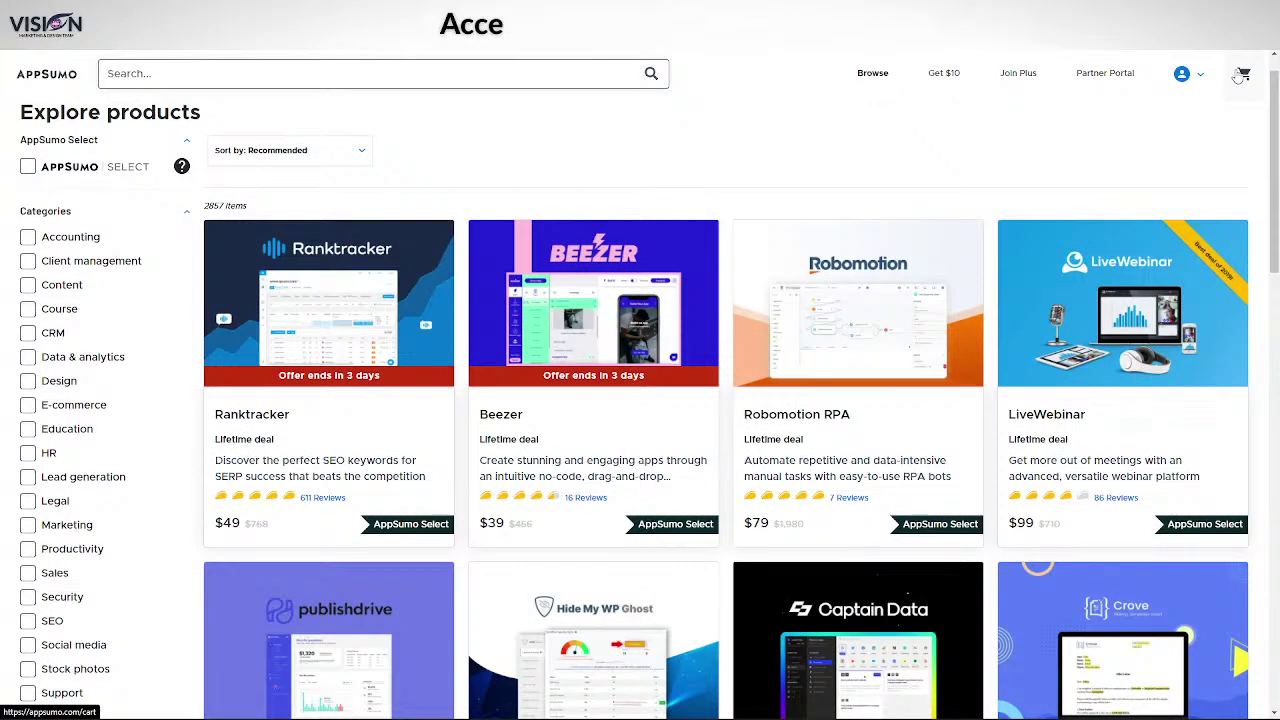
left_click(1238, 78)
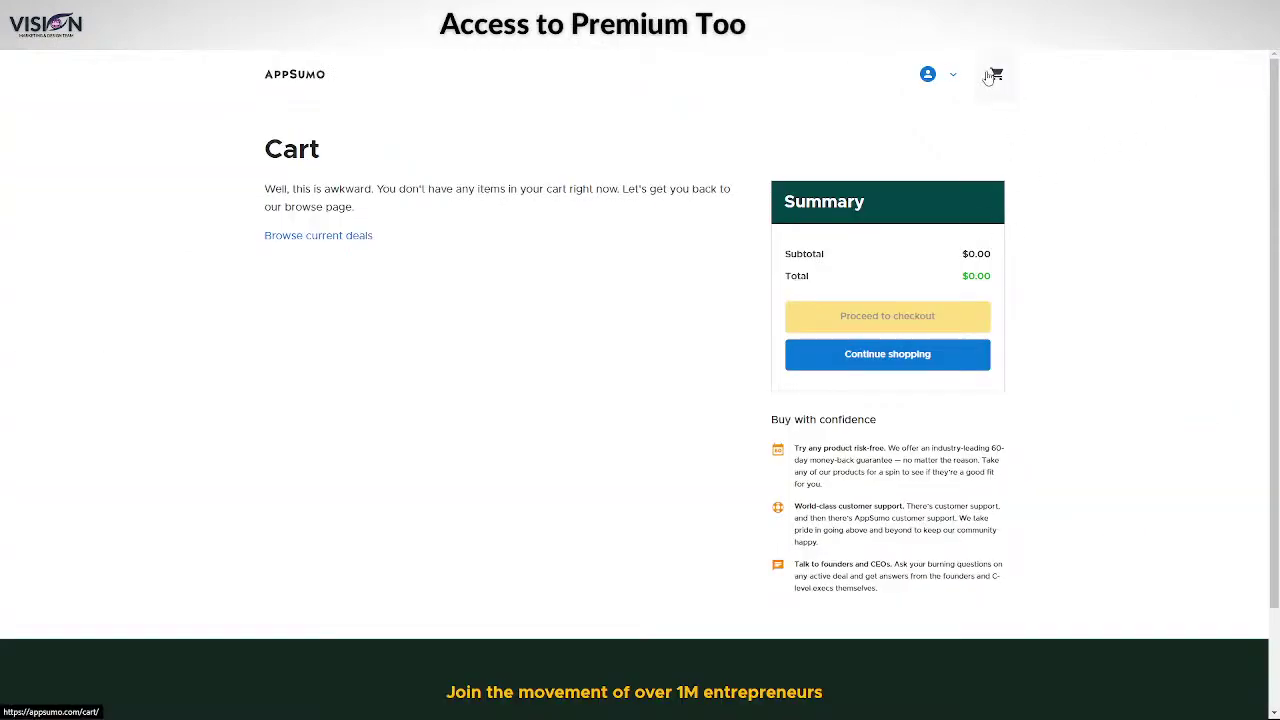
left_click(935, 74)
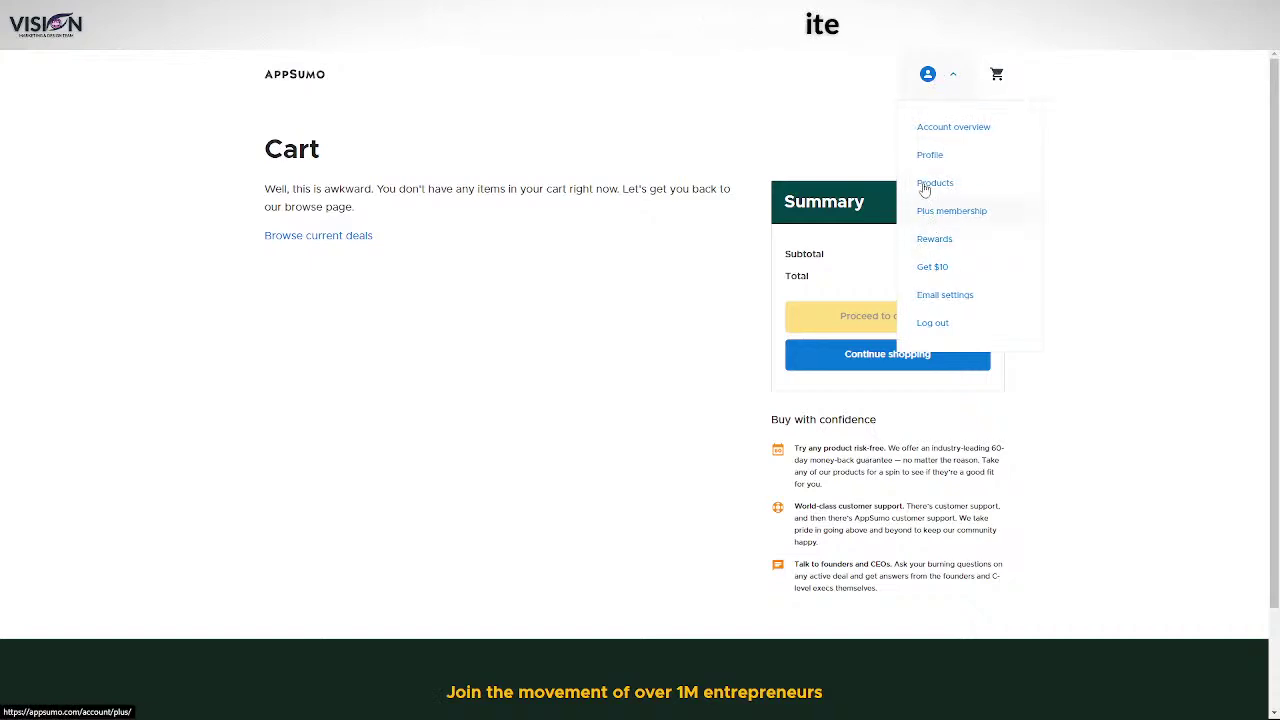
left_click(1019, 180)
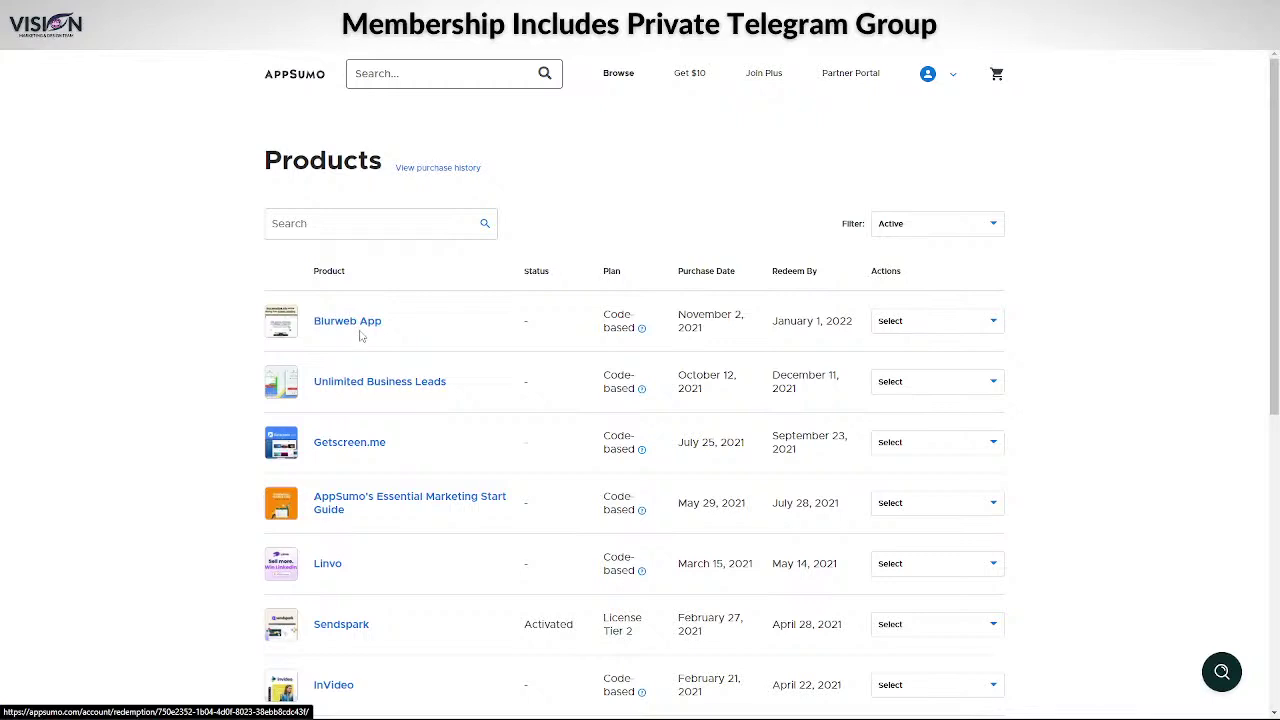
left_click(982, 326)
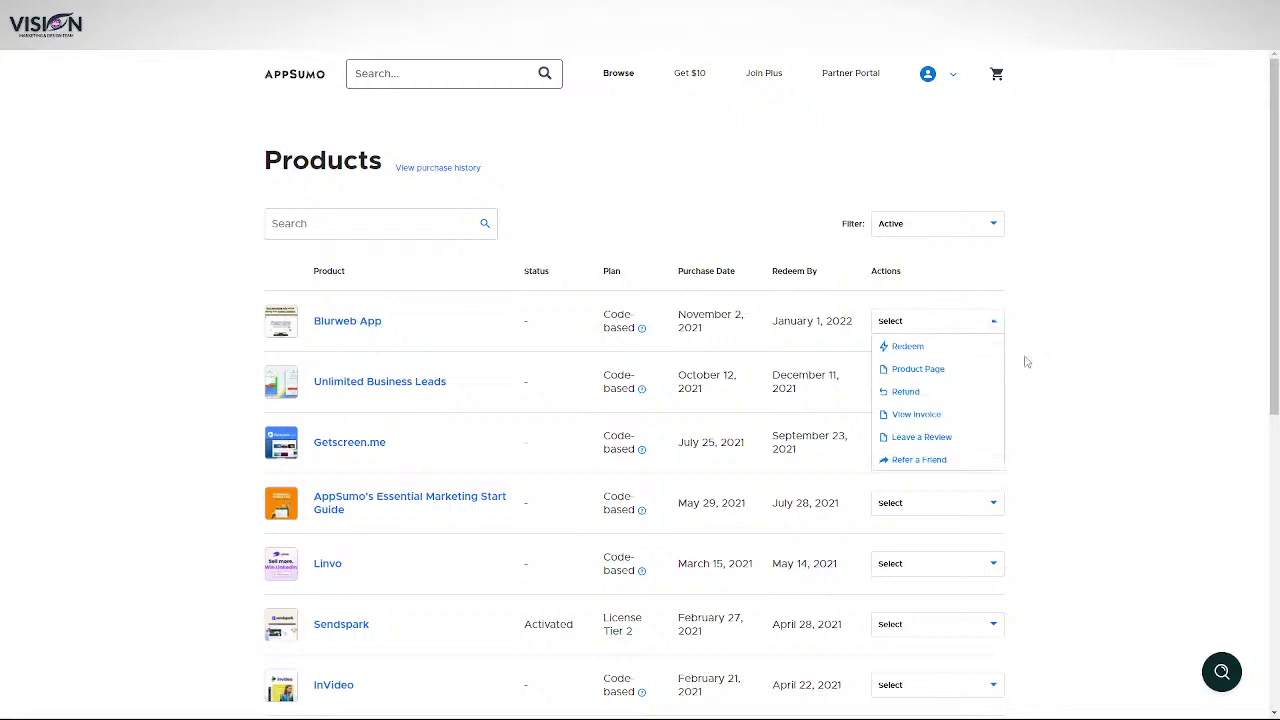
left_click(910, 460)
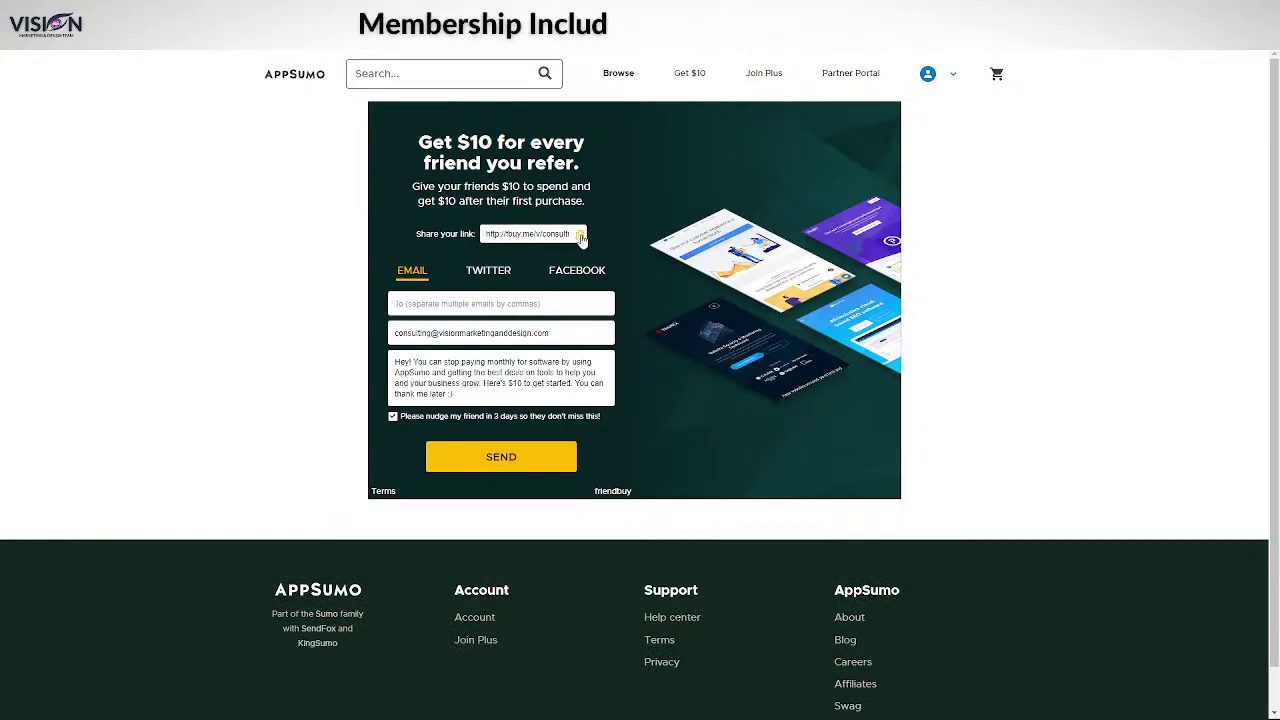
- Copy the personal referral link from the Share your link field
left_click(580, 235)
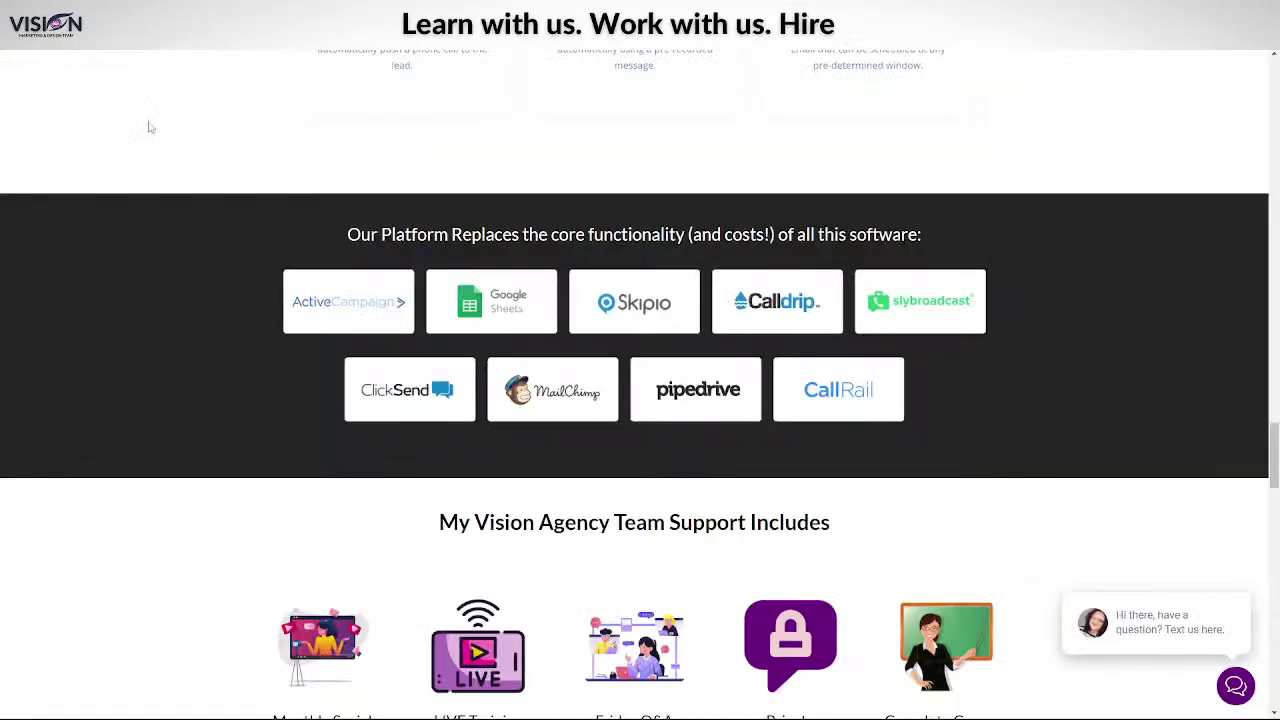
scroll(690, 425, "up", 10)
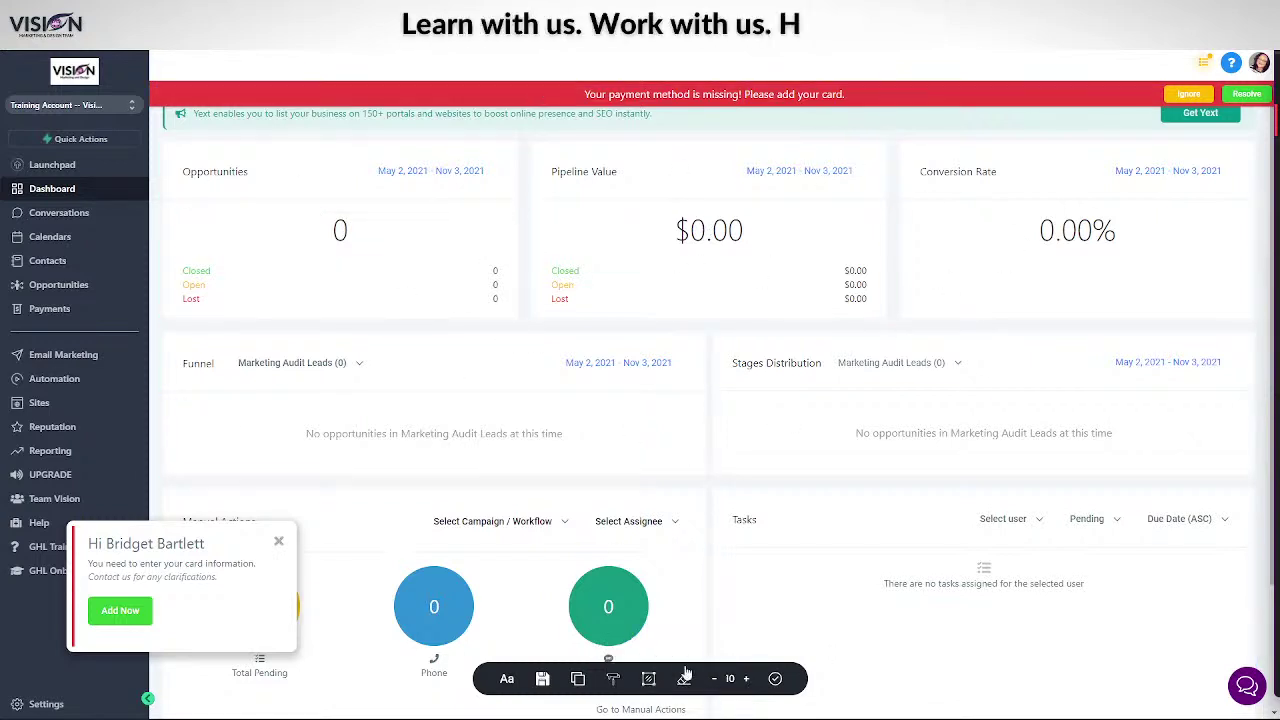
- Change the on-screen annotation mode and drag a small mark on the dashboard
left_click(507, 681)
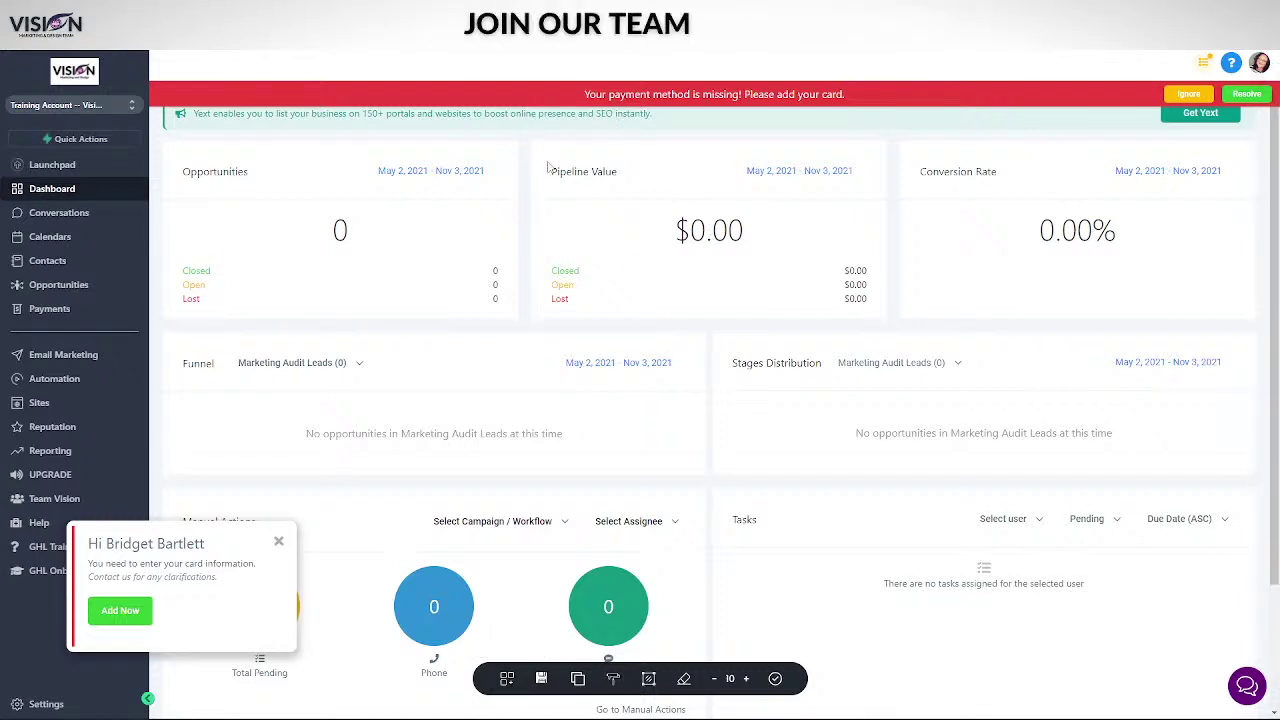
left_click_drag(544, 163, 566, 186)
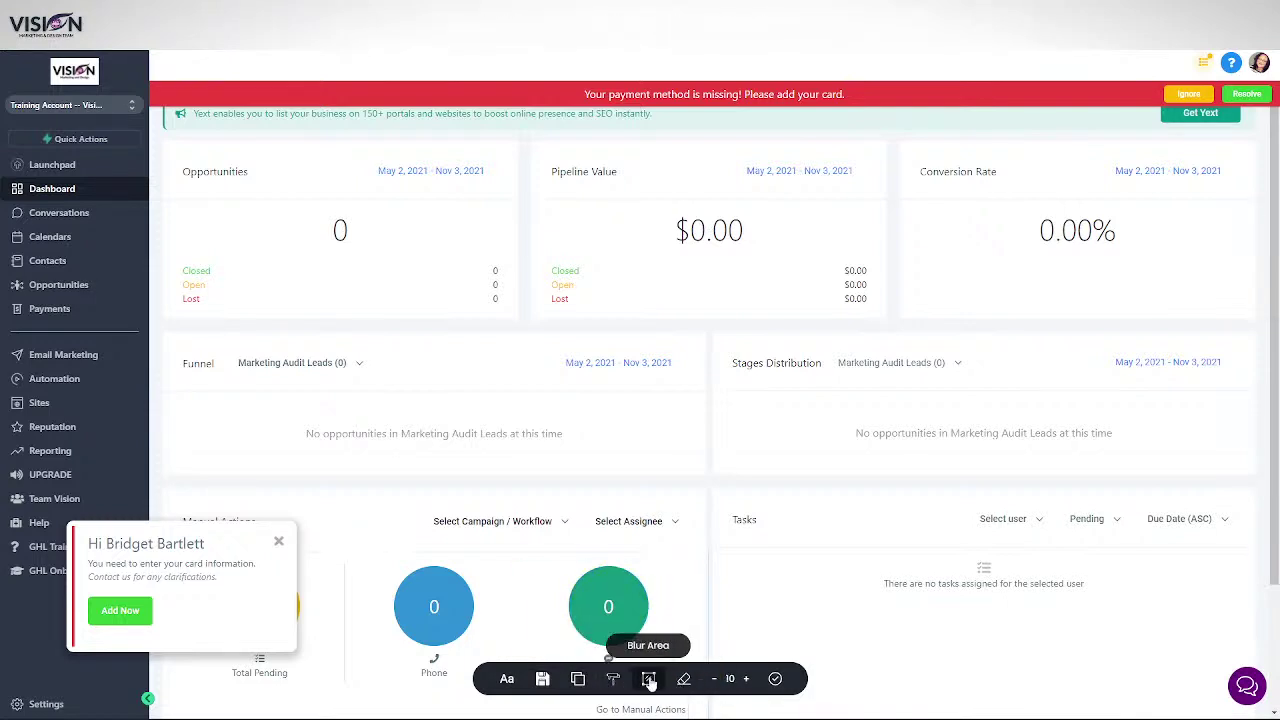
- Blur the whole dashboard area with the Blurweb tool
left_click(648, 679)
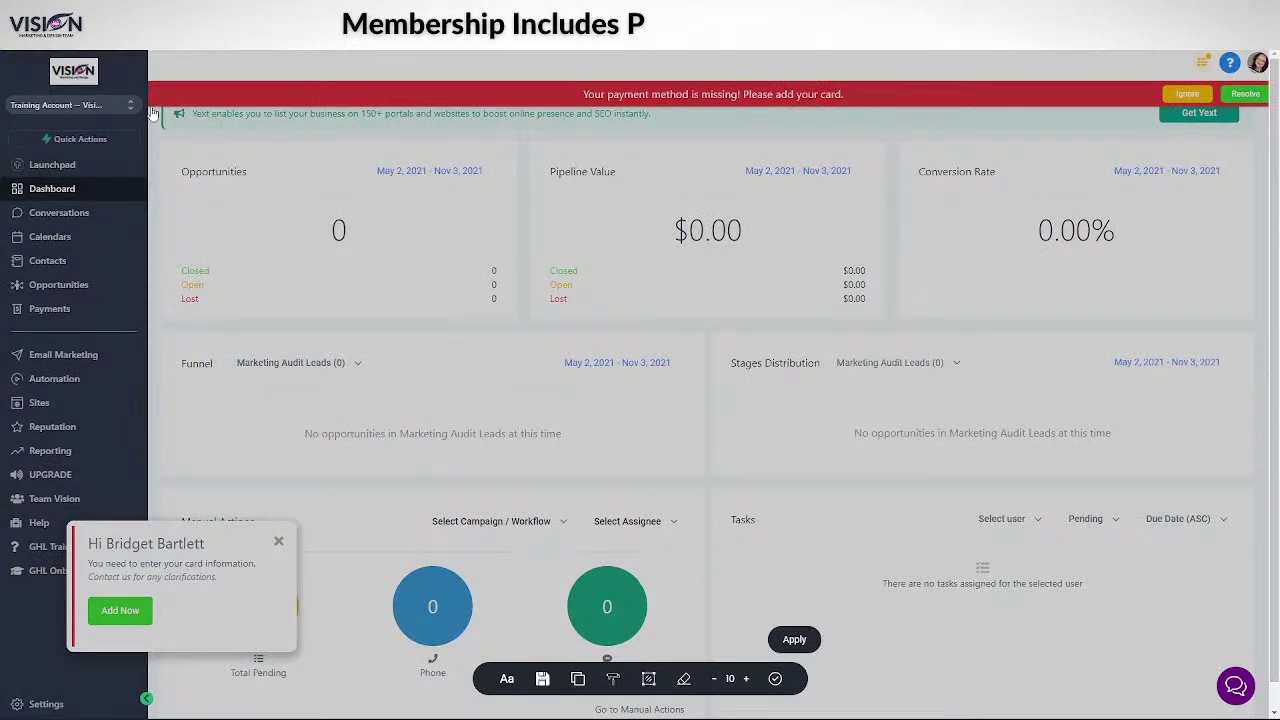
left_click_drag(260, 133, 1261, 703)
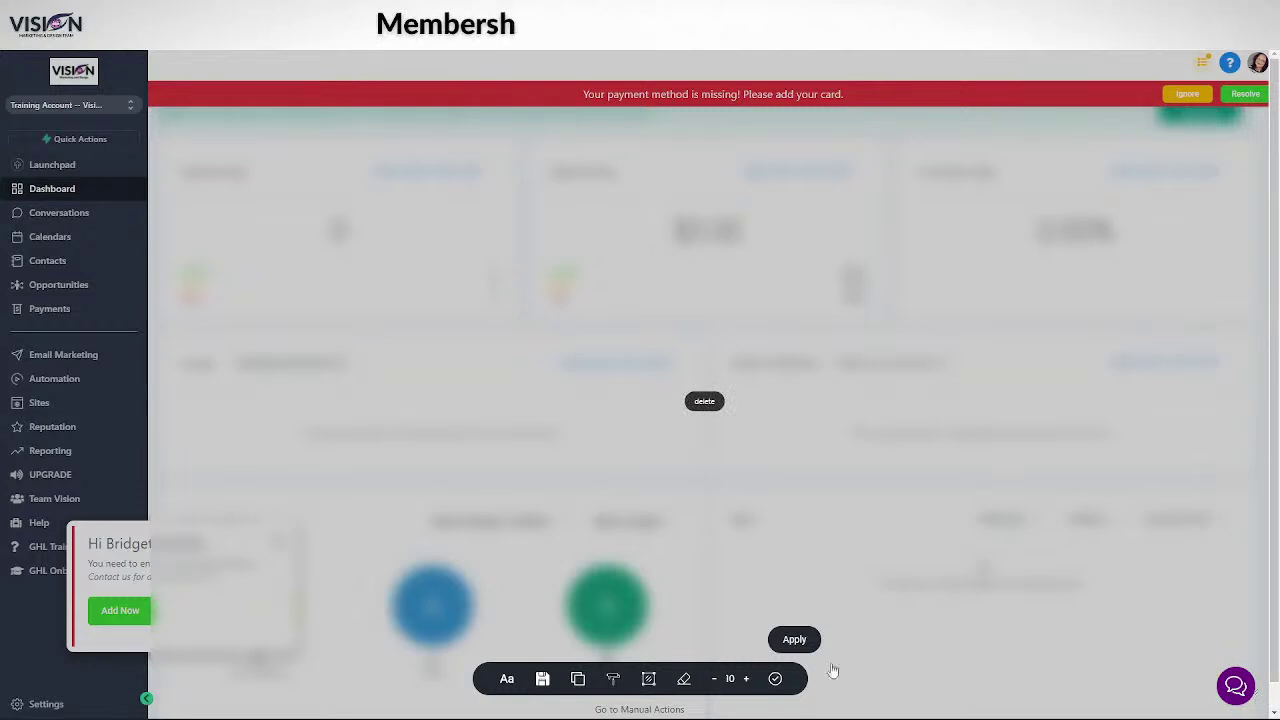
left_click(800, 641)
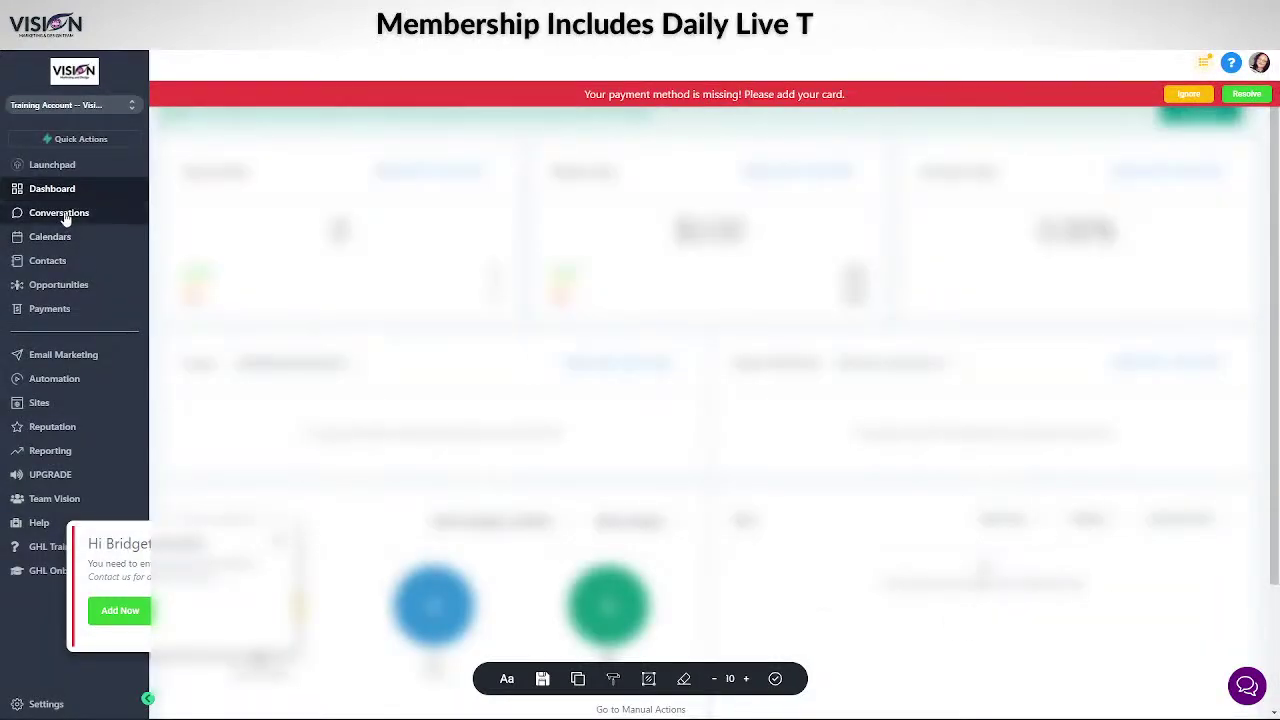
- Visit Conversations, Calendars, Contacts and Opportunities, ending on the Payments products page
left_click(69, 211)
left_click(70, 240)
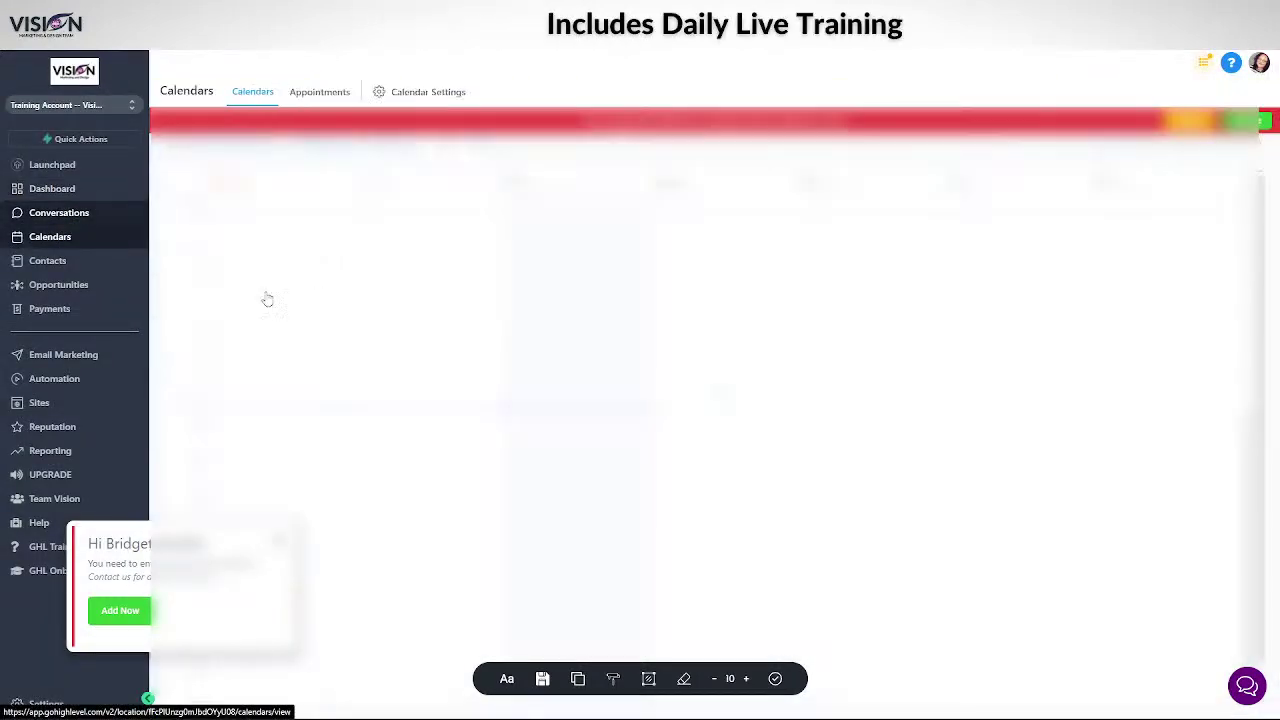
left_click(62, 260)
left_click(60, 286)
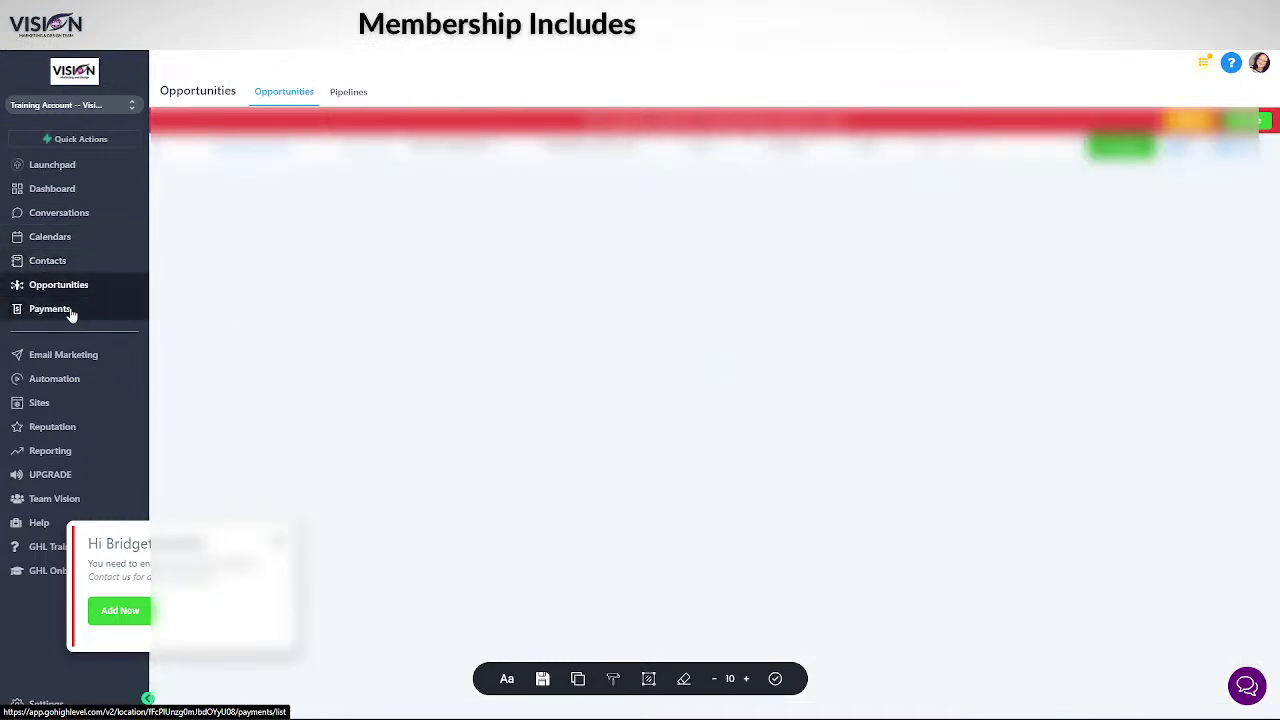
left_click(72, 310)
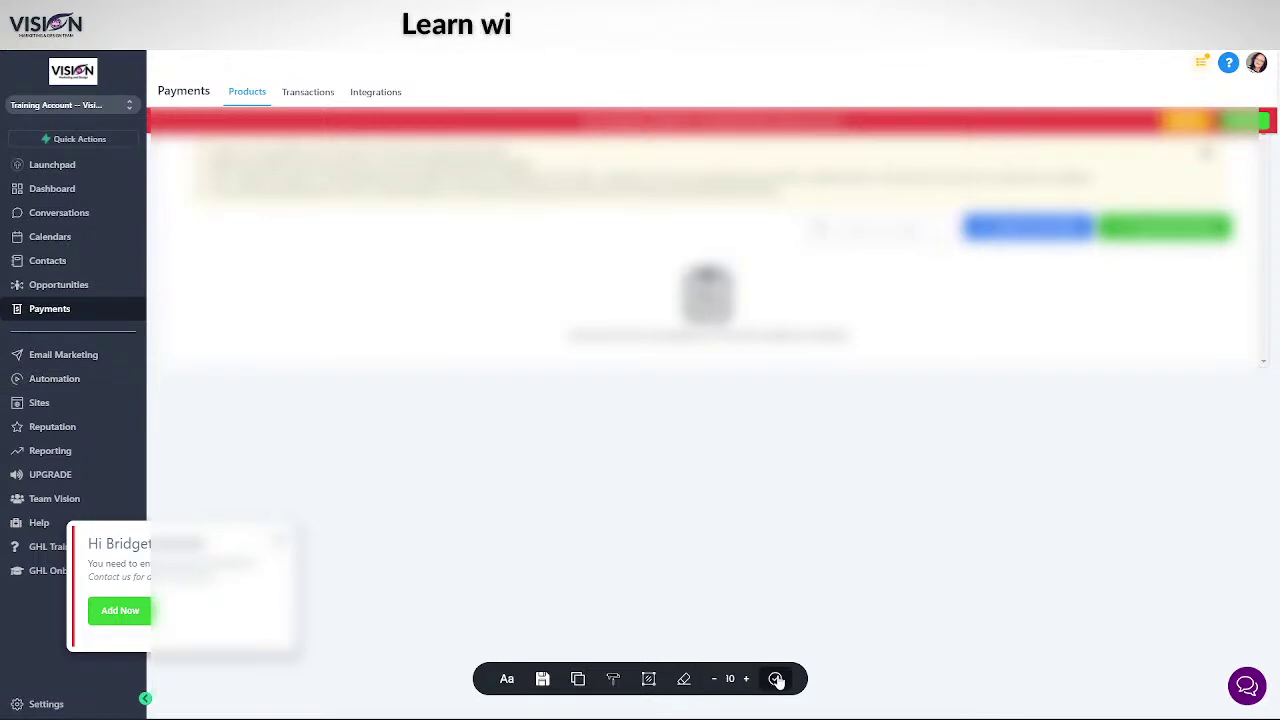
- Close the card-information greeting popup and ignore the missing payment method banner
left_click(684, 679)
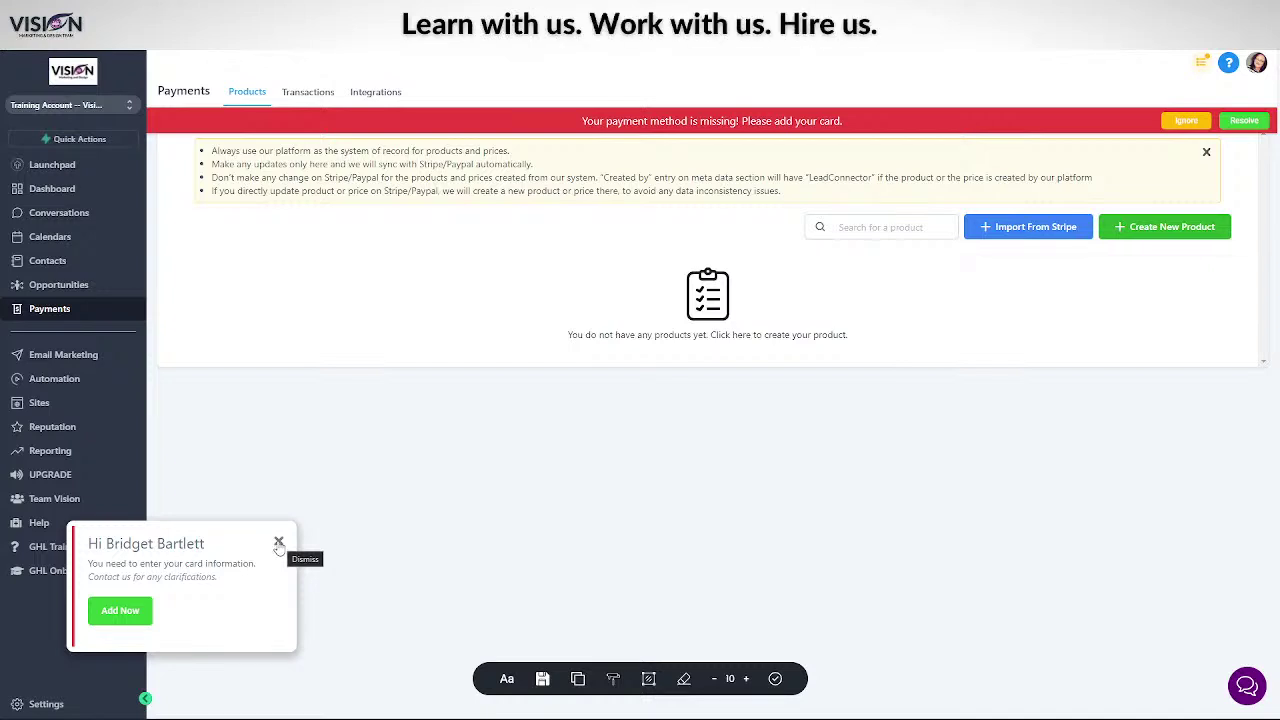
left_click(279, 543)
left_click(1184, 121)
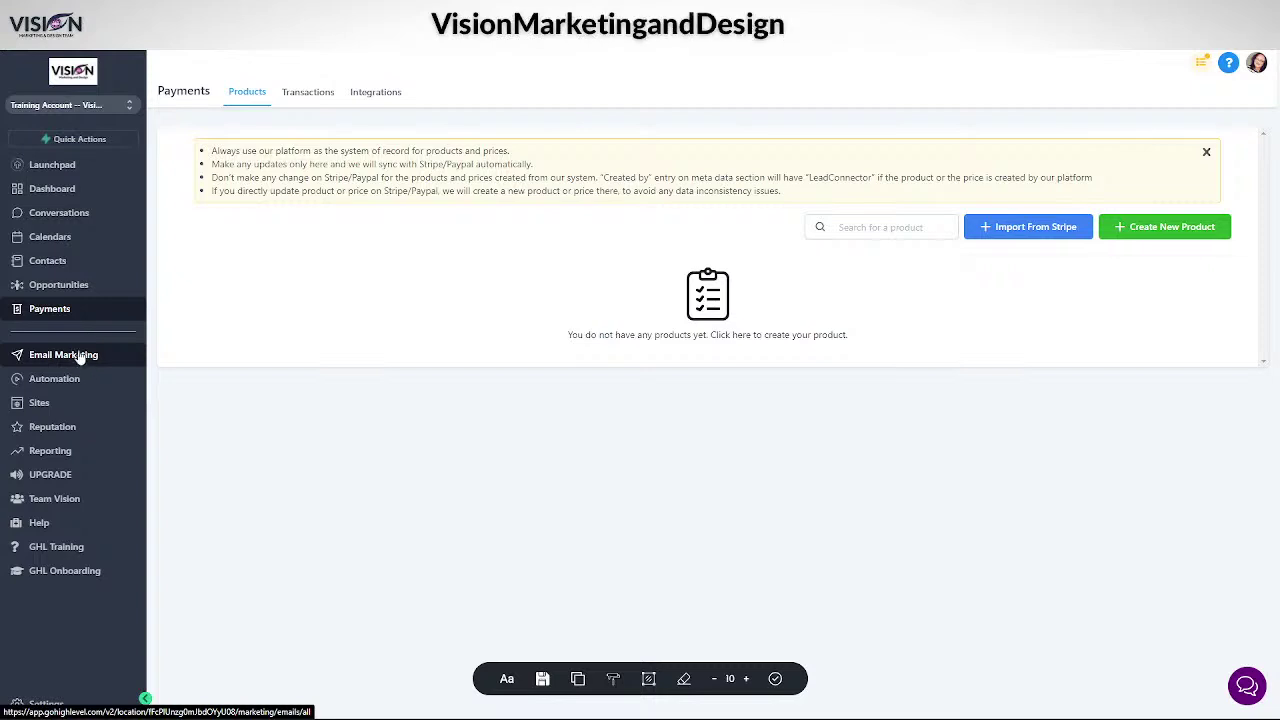
- Go from the Sites Funnels list to the Websites list with Digital Agency and Advertising Agency
left_click(40, 403)
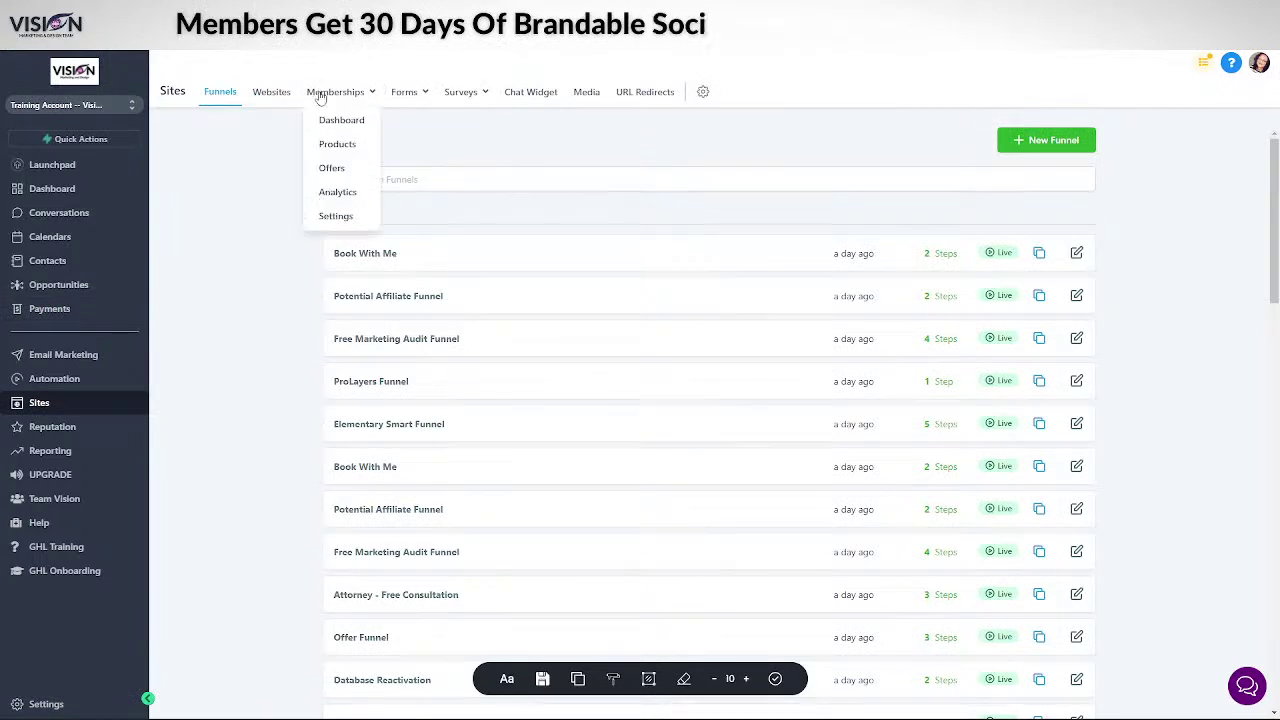
mouse_move(397, 92)
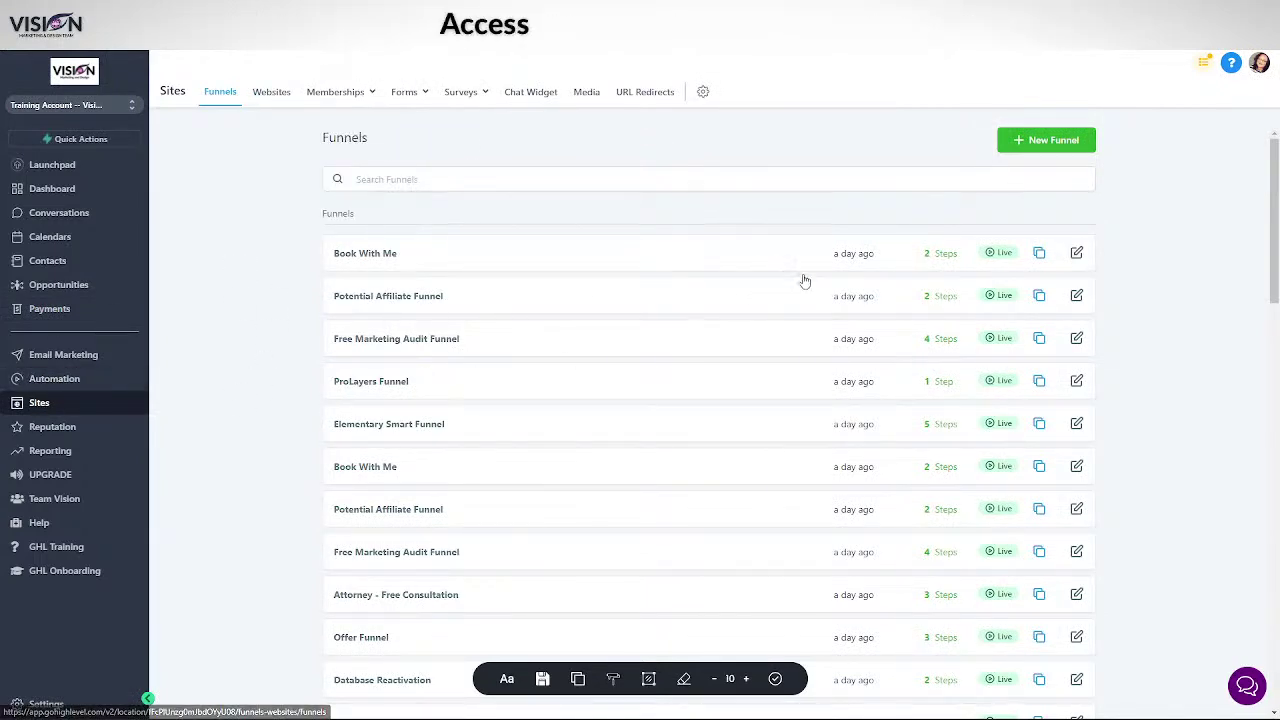
scroll(792, 278, "down", 12)
scroll(805, 345, "up", 12)
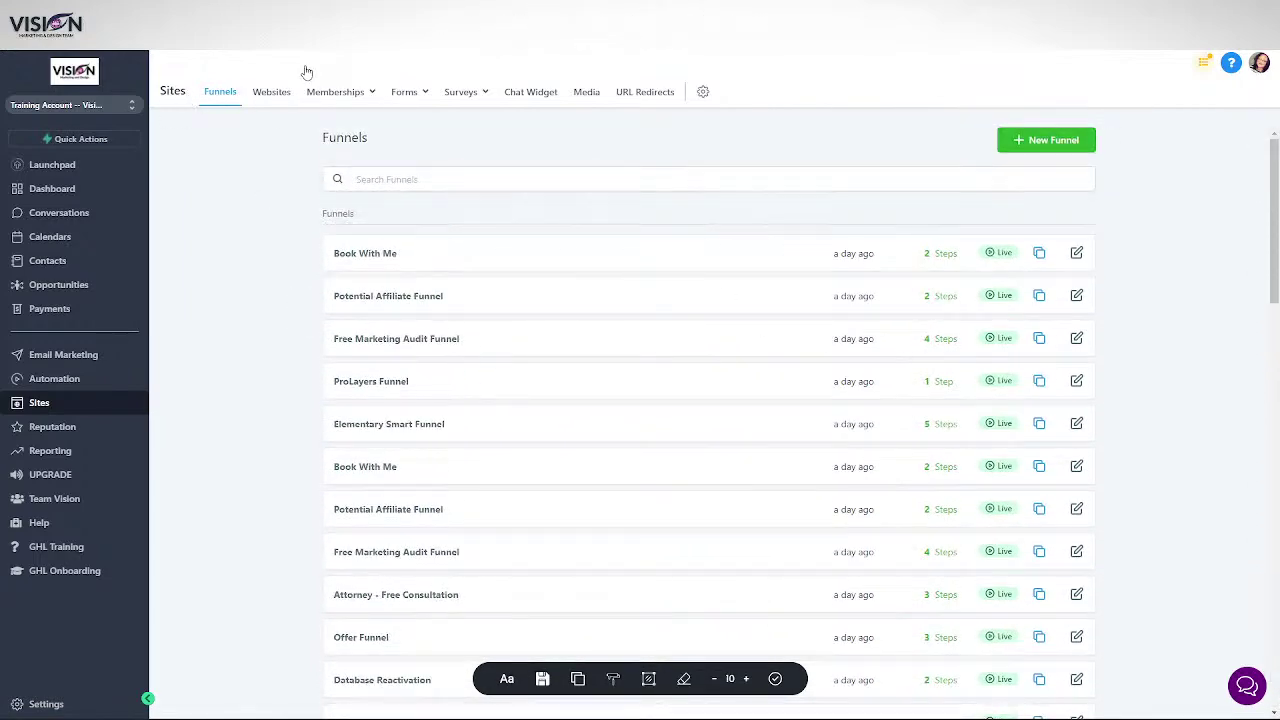
left_click(276, 95)
mouse_move(340, 97)
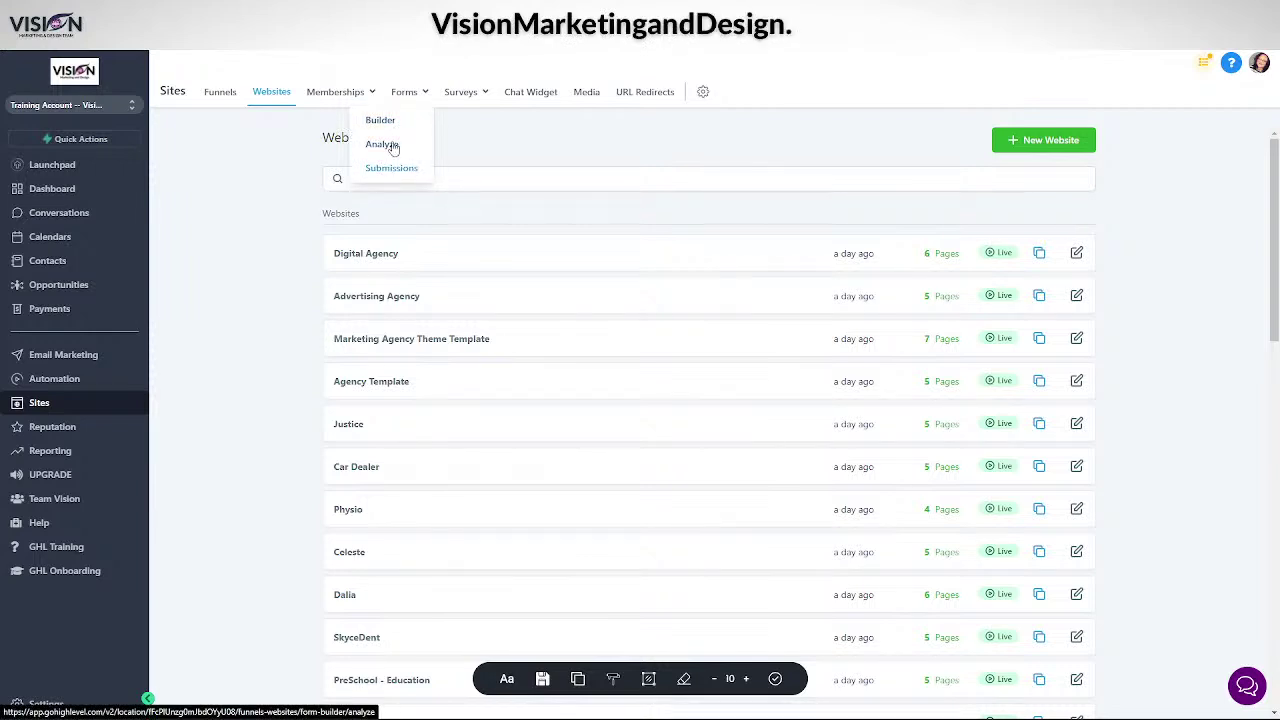
- Browse the existing forms list, then create a new blank Form 62
left_click(381, 121)
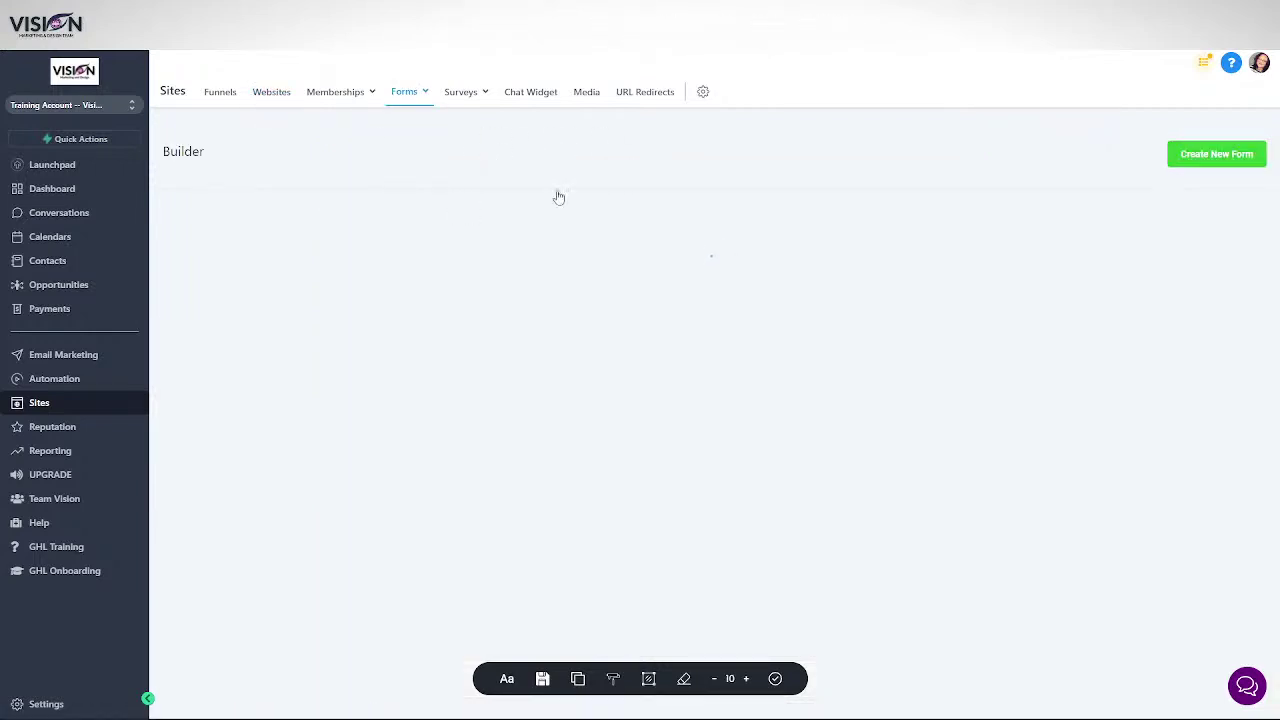
scroll(600, 460, "down", 10)
scroll(965, 474, "down", 15)
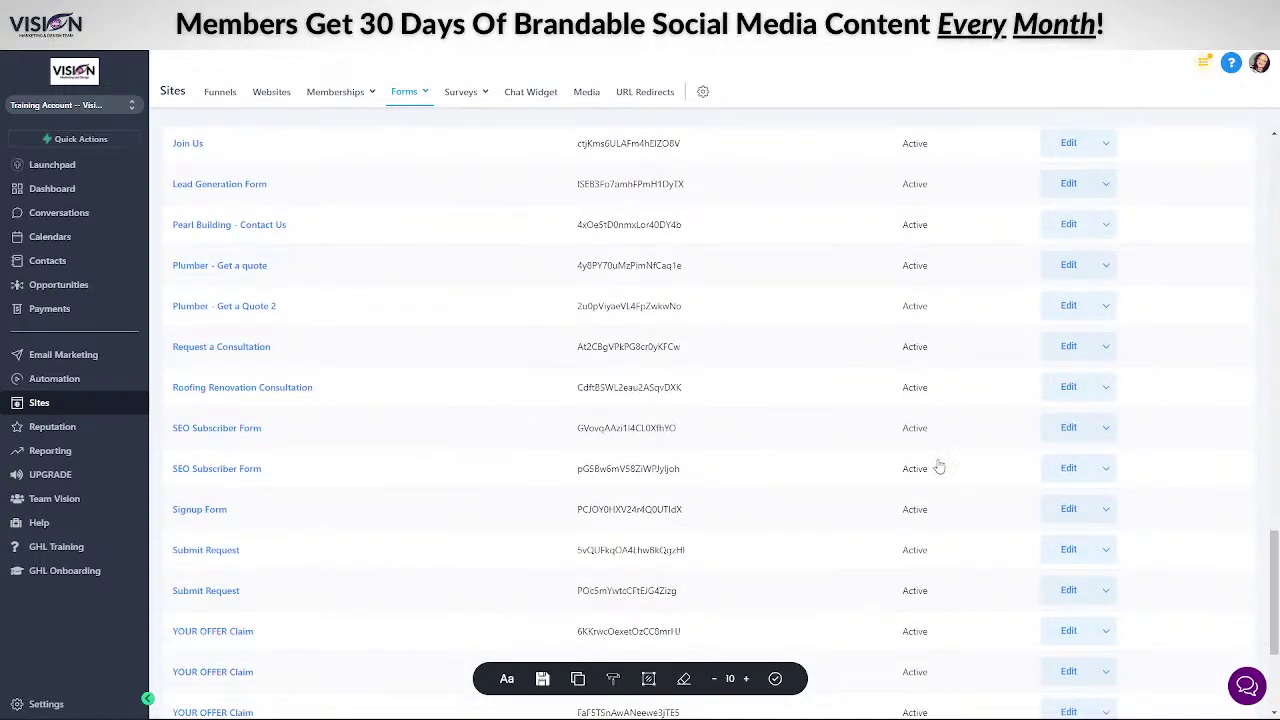
scroll(962, 470, "up", 20)
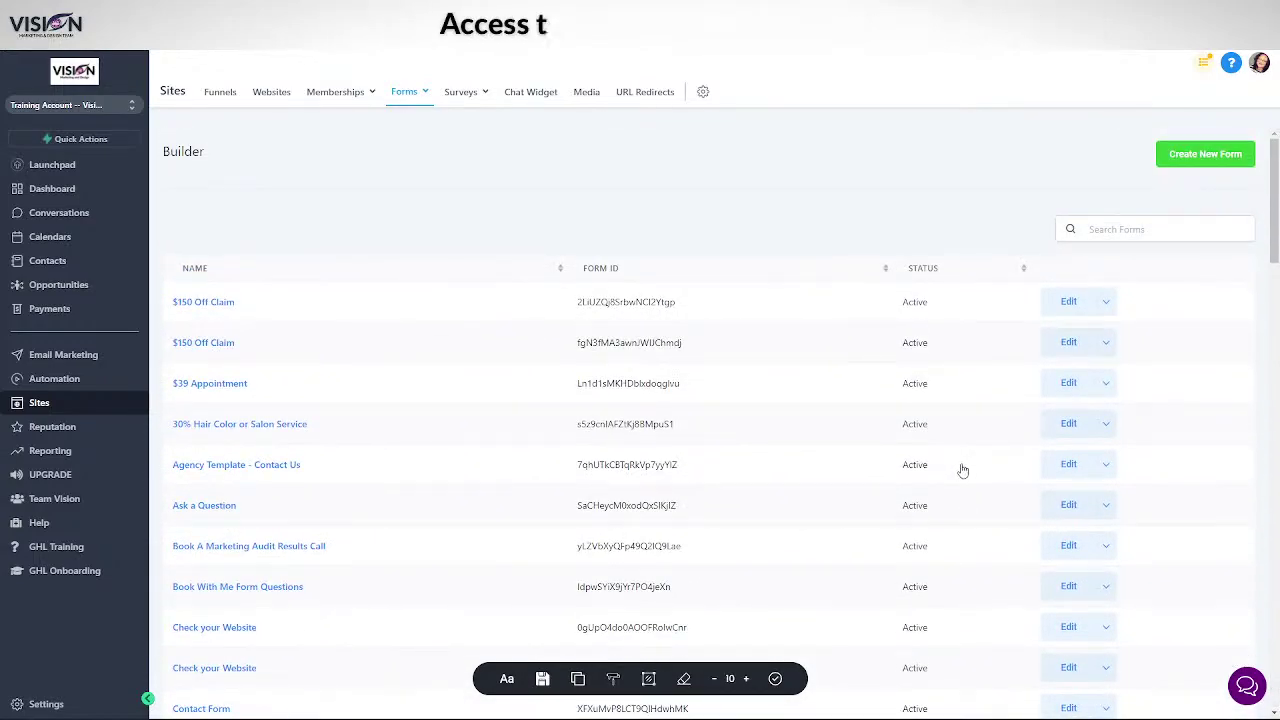
left_click(1194, 157)
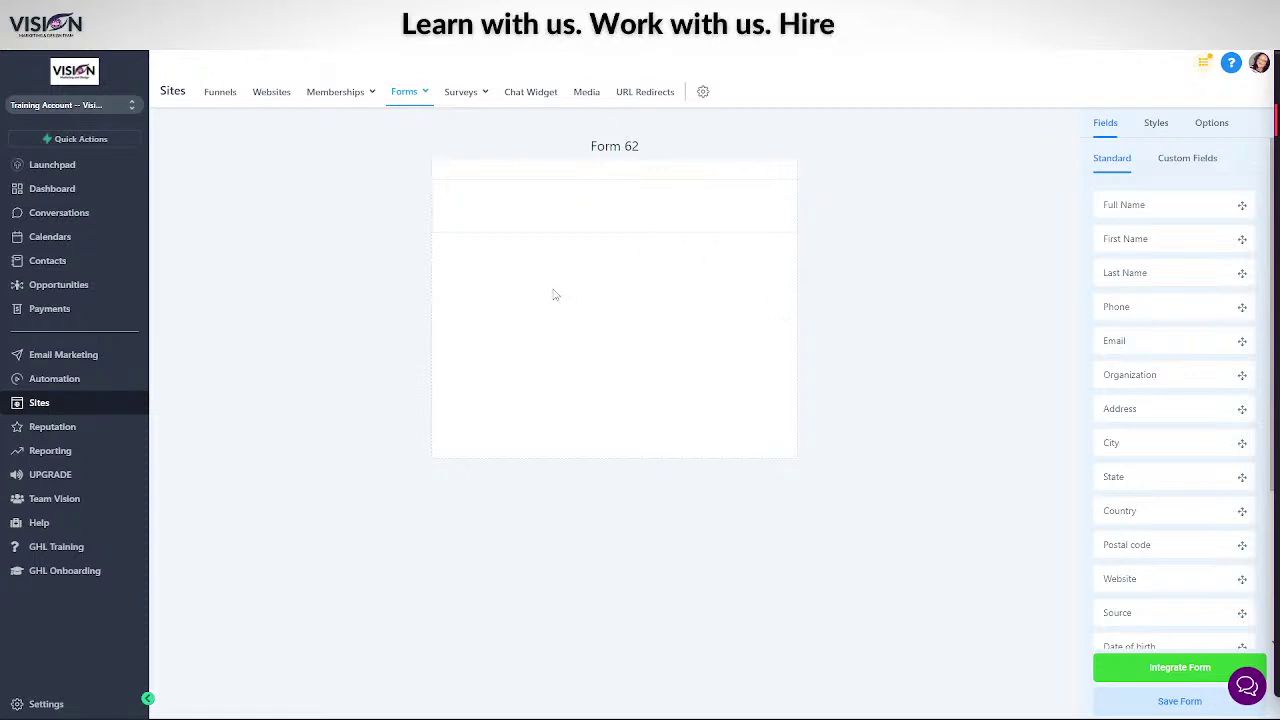
- Add First Name, Last Name, Phone, Email, Organization, Address and Website fields to Form 62, in order
scroll(1120, 467, "down", 5)
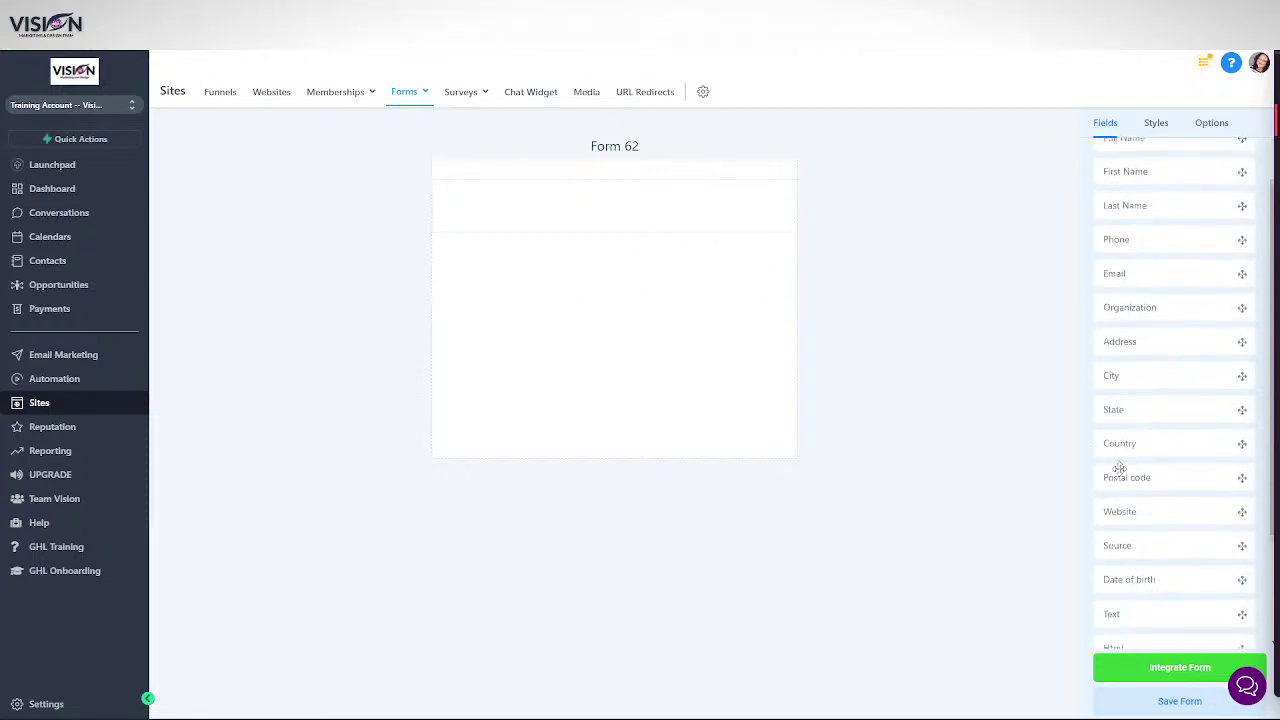
scroll(1143, 480, "up", 3)
scroll(1148, 482, "up", 2)
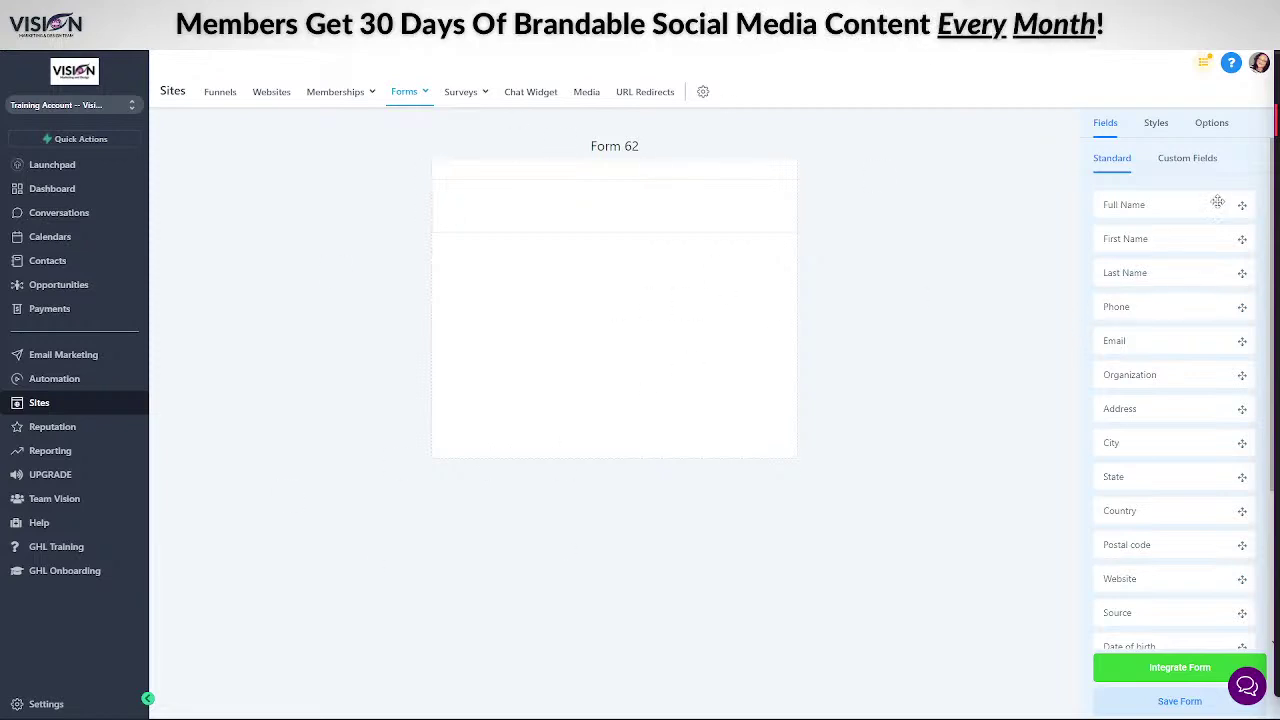
left_click_drag(1174, 240, 568, 213)
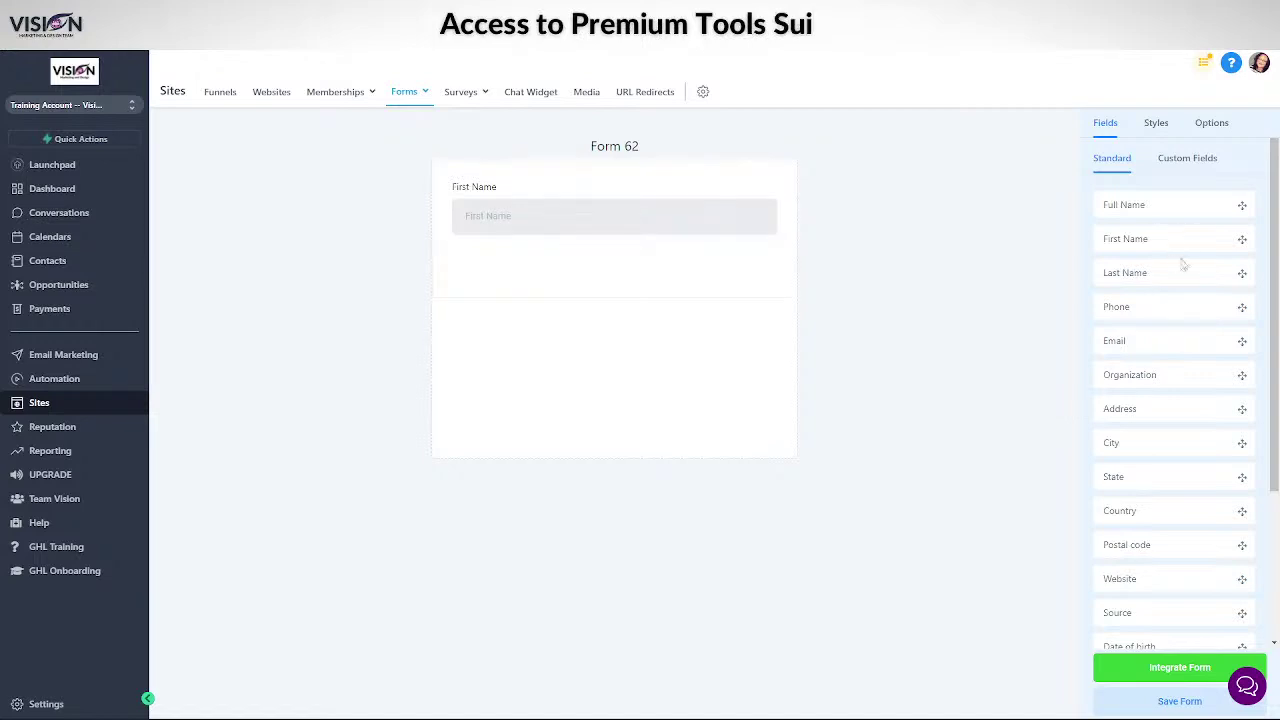
left_click_drag(1169, 271, 540, 275)
left_click_drag(1171, 307, 543, 331)
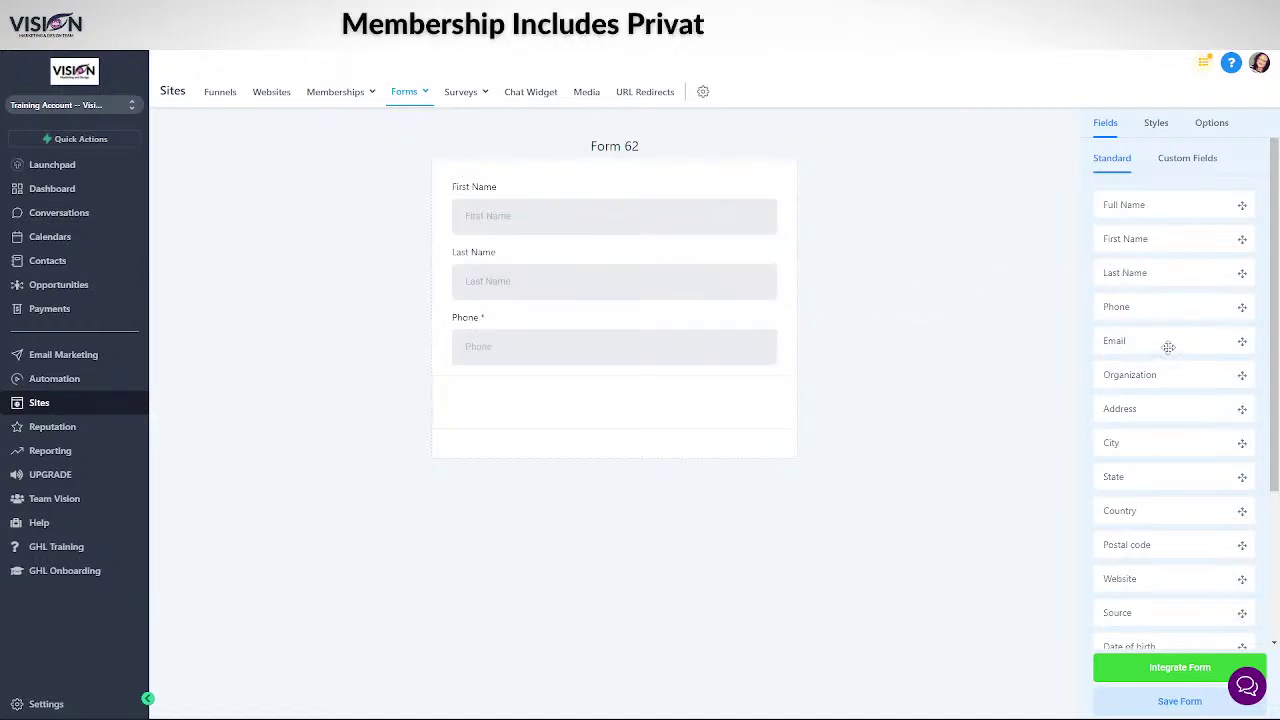
left_click_drag(1169, 341, 536, 396)
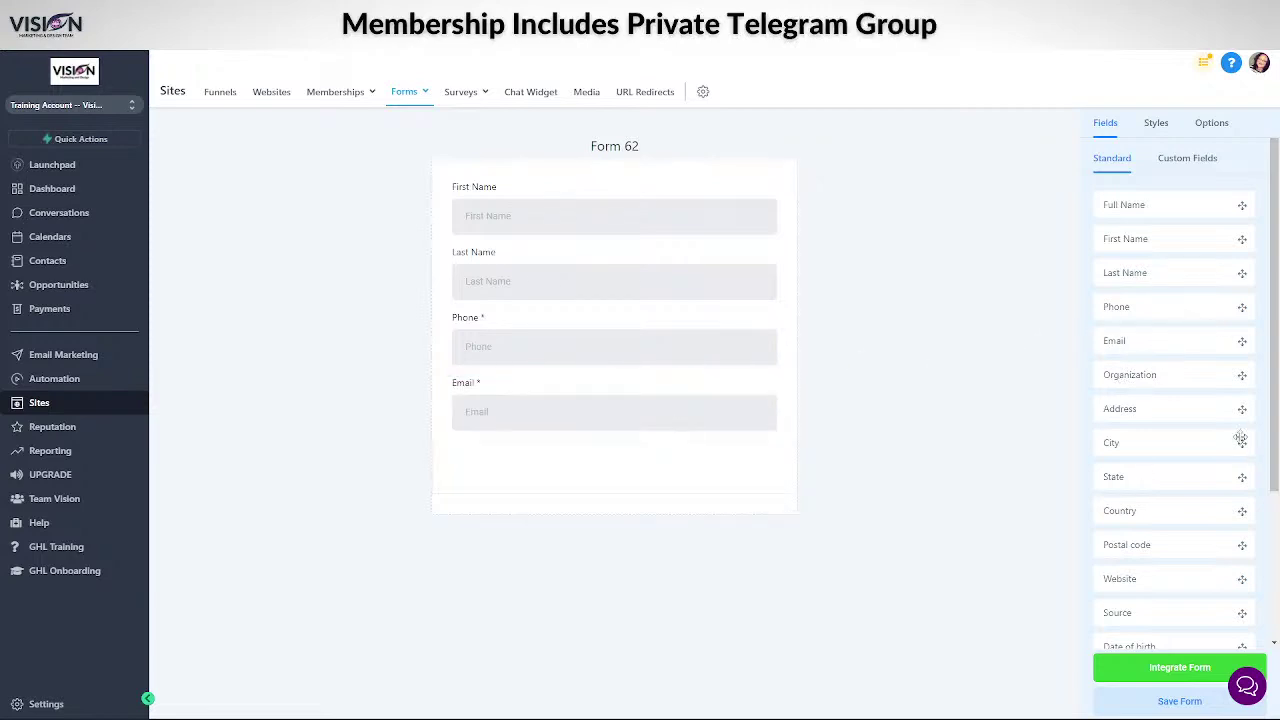
left_click_drag(1197, 373, 548, 490)
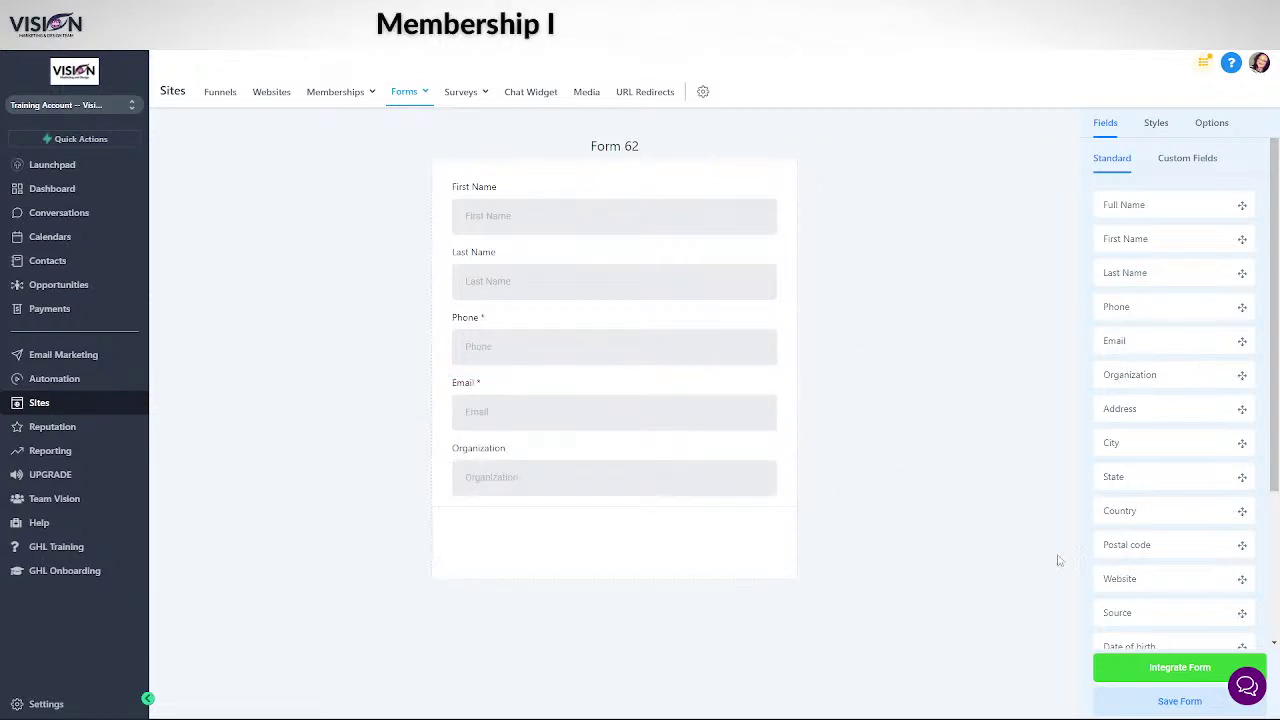
scroll(1137, 449, "down", 1)
left_click_drag(1130, 292, 536, 522)
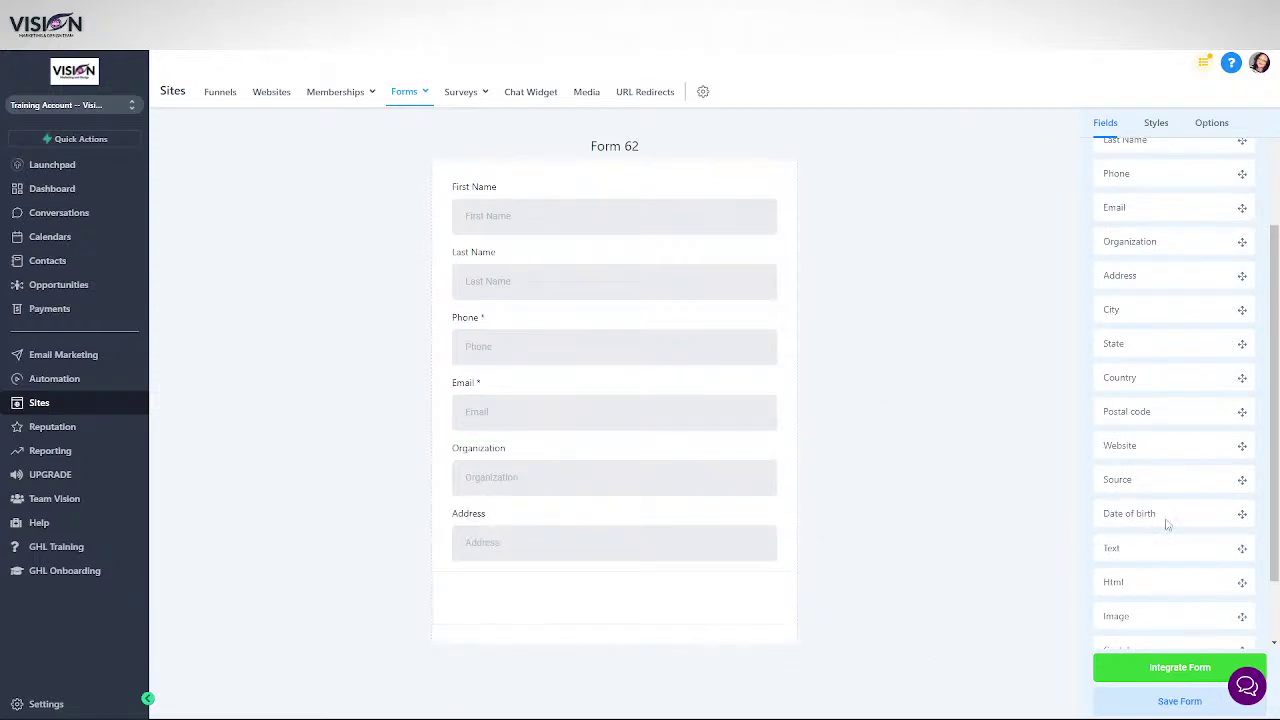
scroll(1168, 505, "down", 1)
left_click_drag(1169, 381, 541, 602)
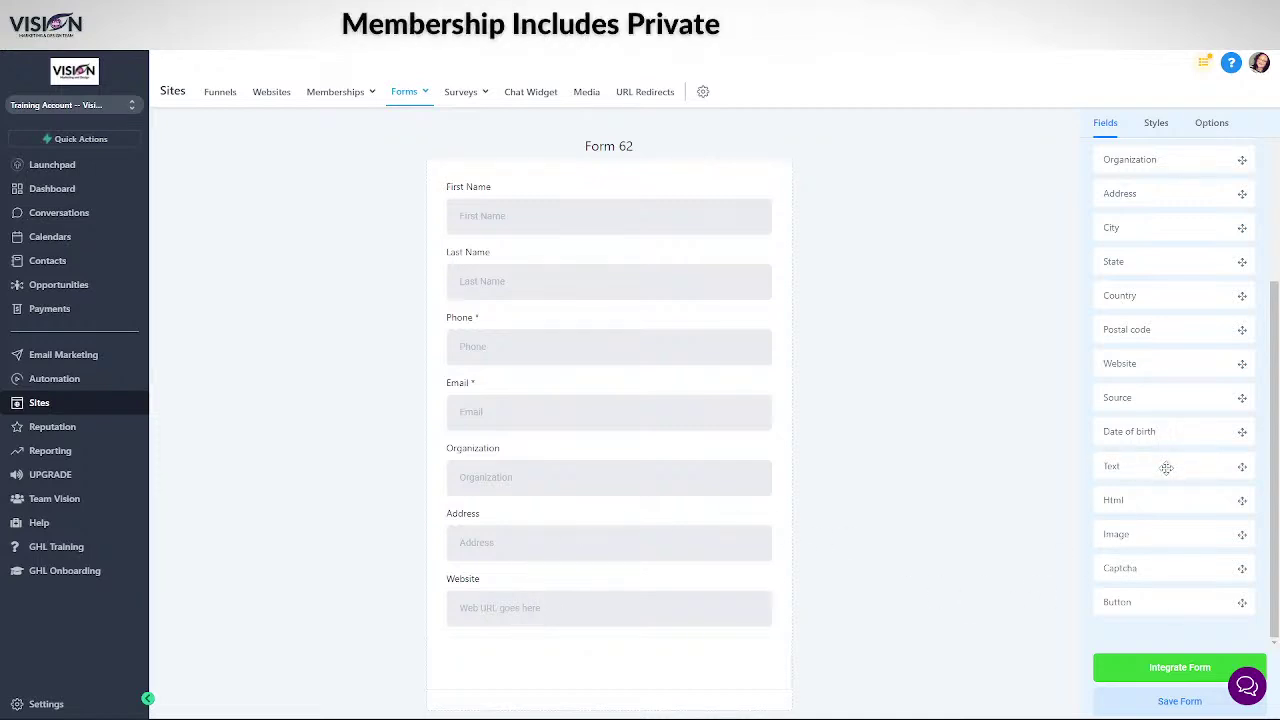
- Insert a Date of birth field above Website and add a submit button at the bottom
left_click_drag(1169, 436, 520, 600)
scroll(515, 575, "down", 1)
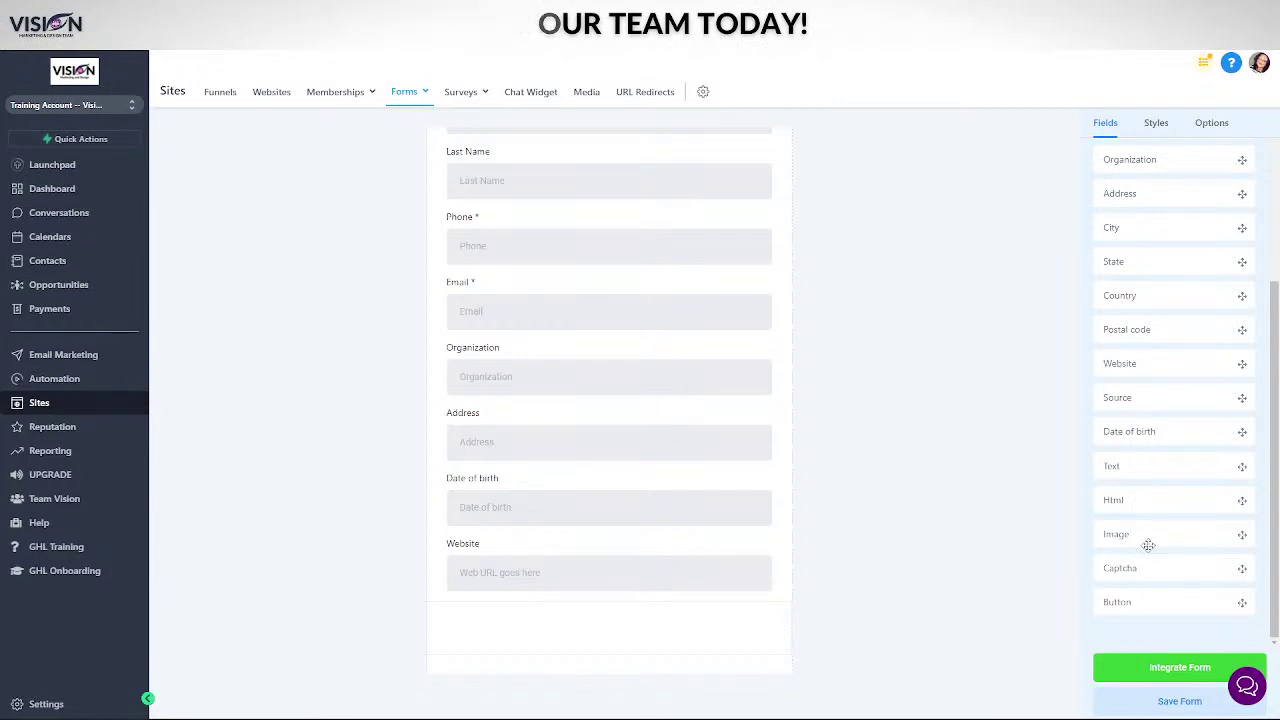
left_click_drag(1164, 605, 512, 705)
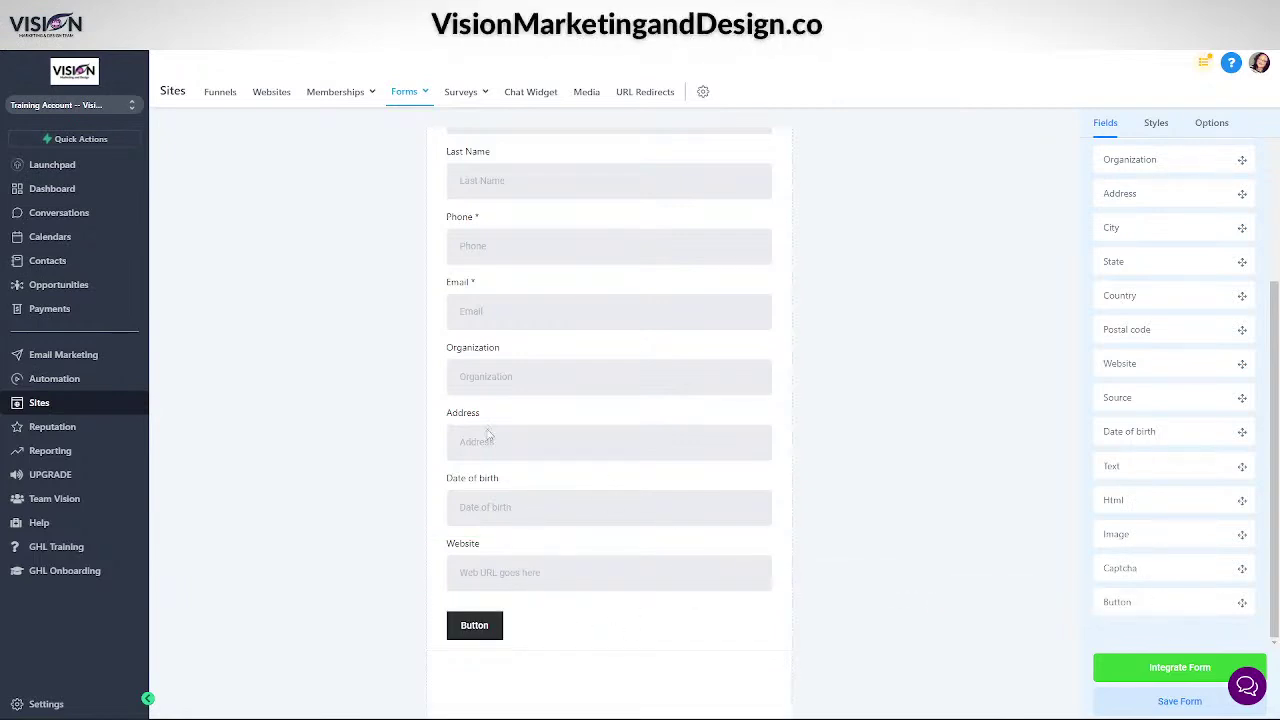
- Turn on Full width for Form 62's submit button so it spans the form
left_click(490, 627)
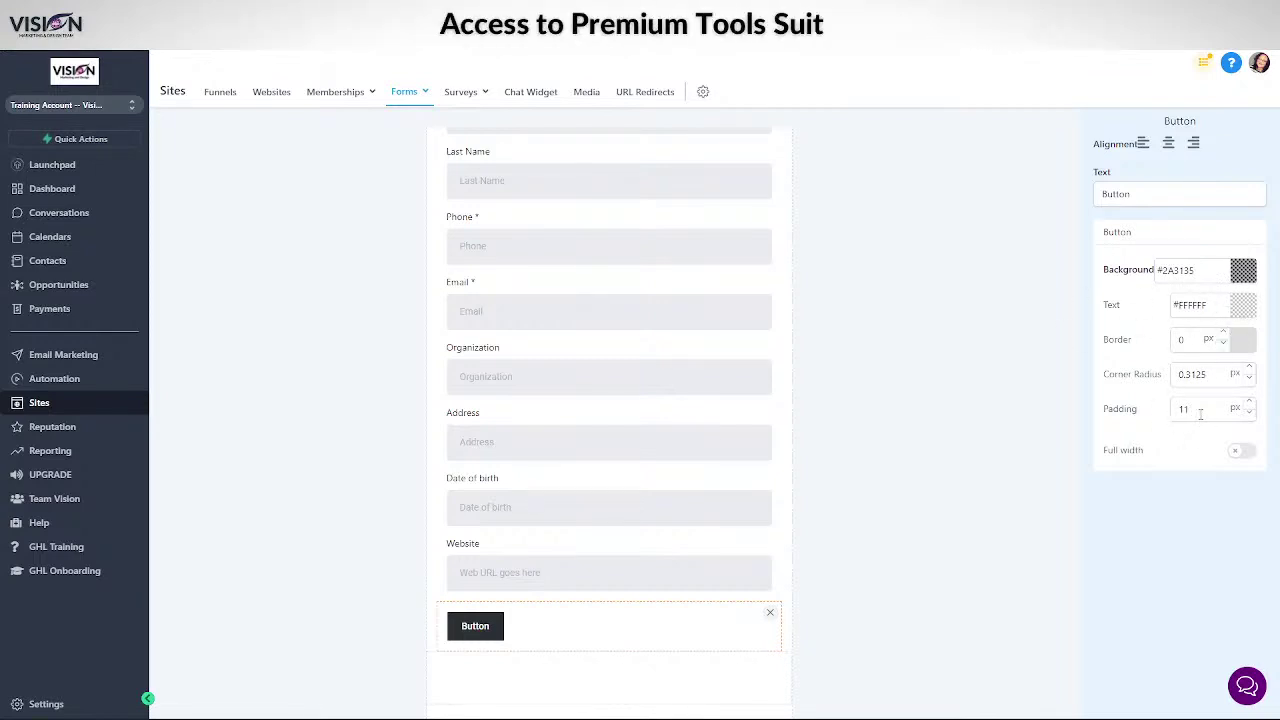
left_click(1248, 452)
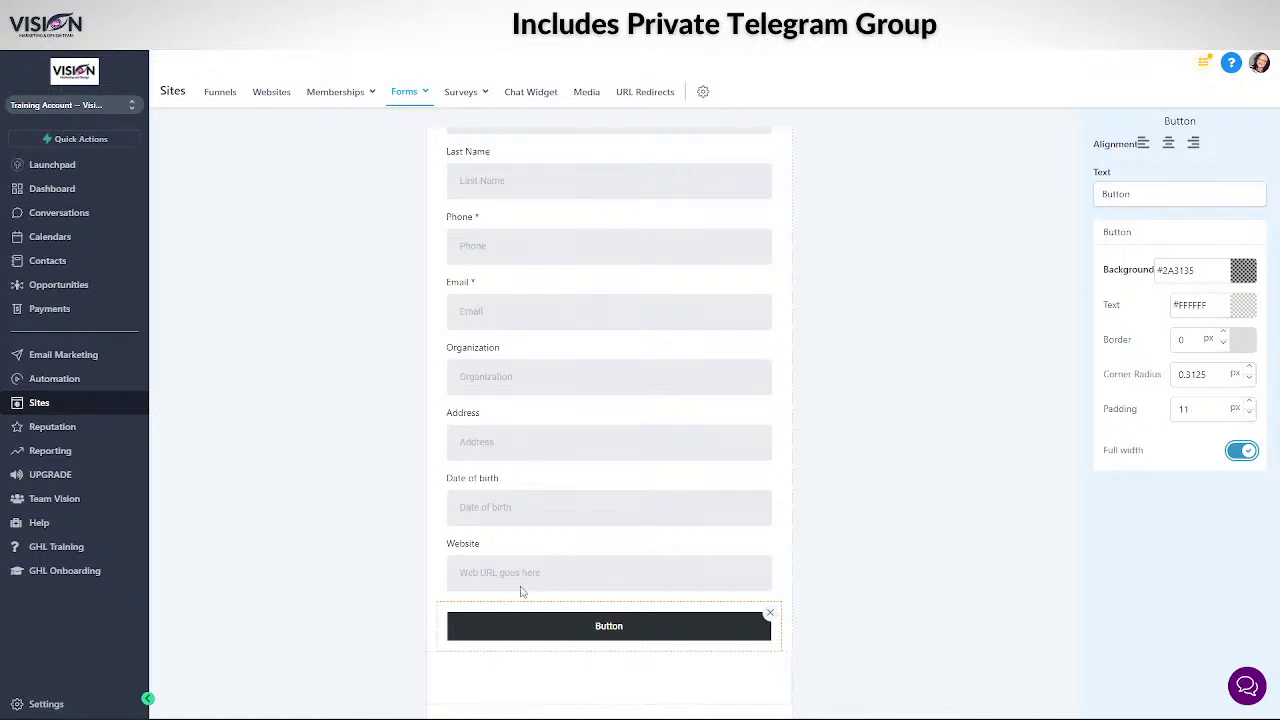
scroll(600, 270, "up", 2)
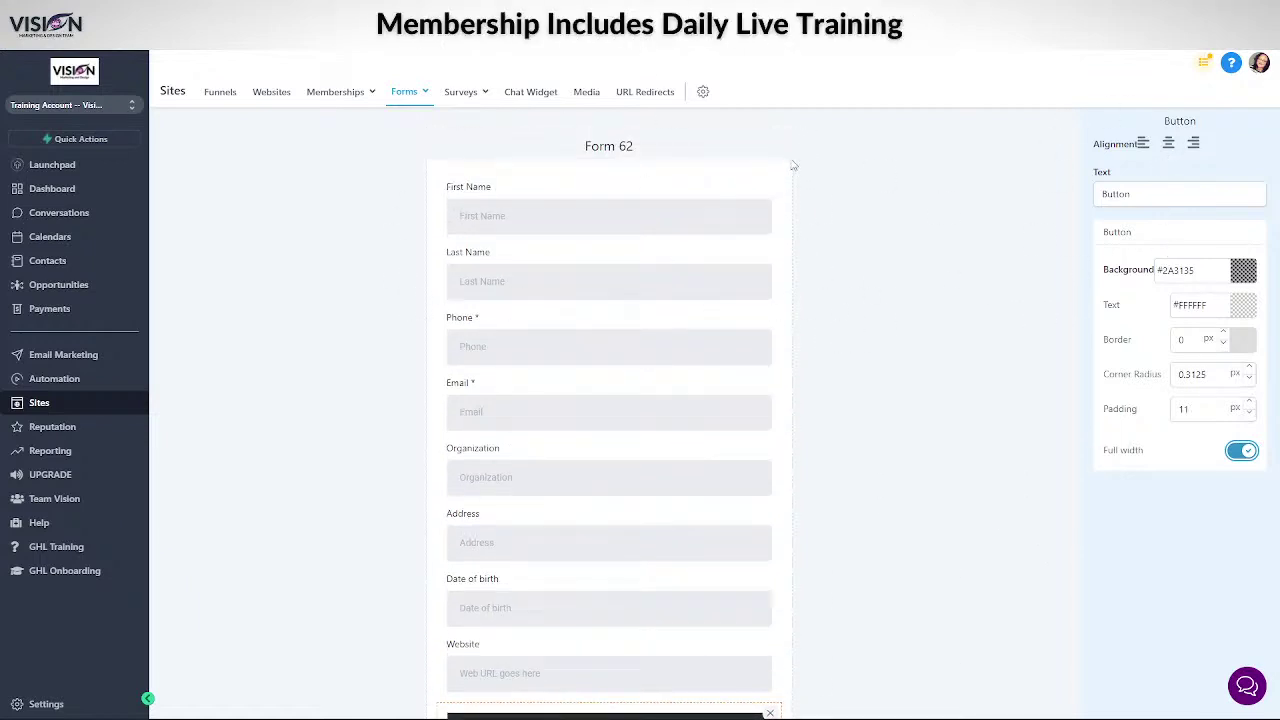
left_click(518, 163)
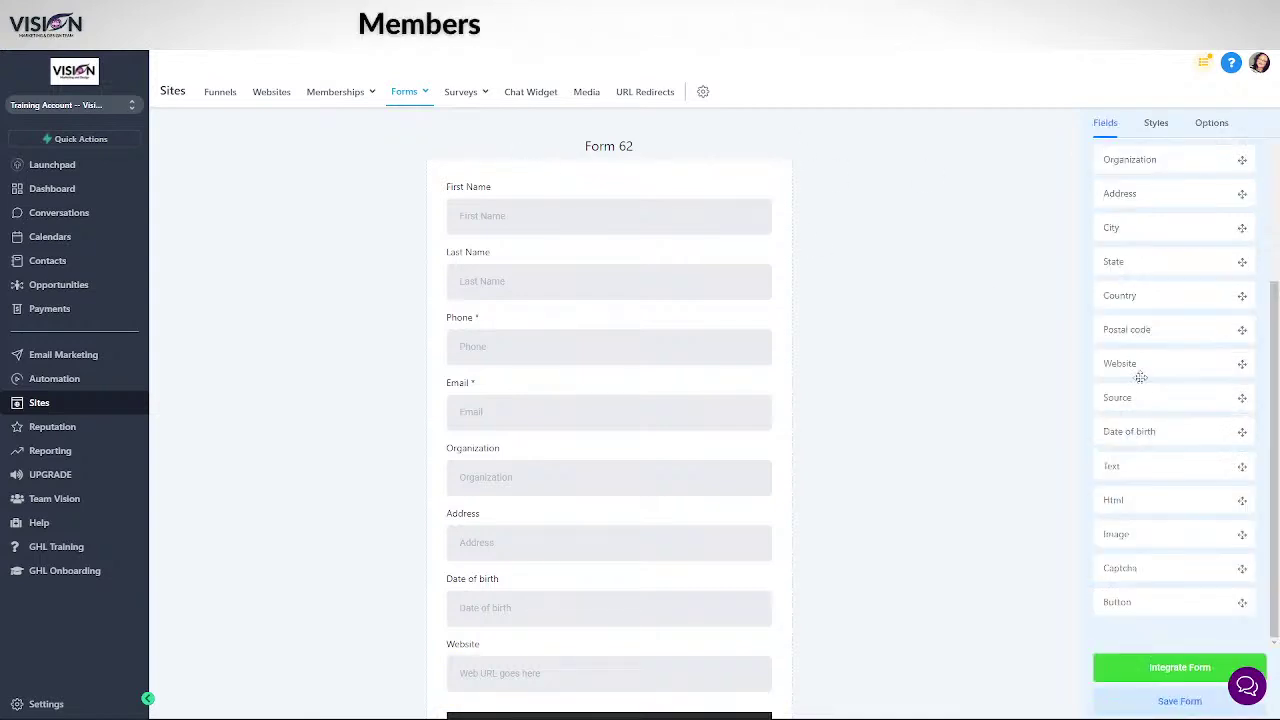
- Set the form background to the darker purple #511879FF and save the form
left_click(1160, 124)
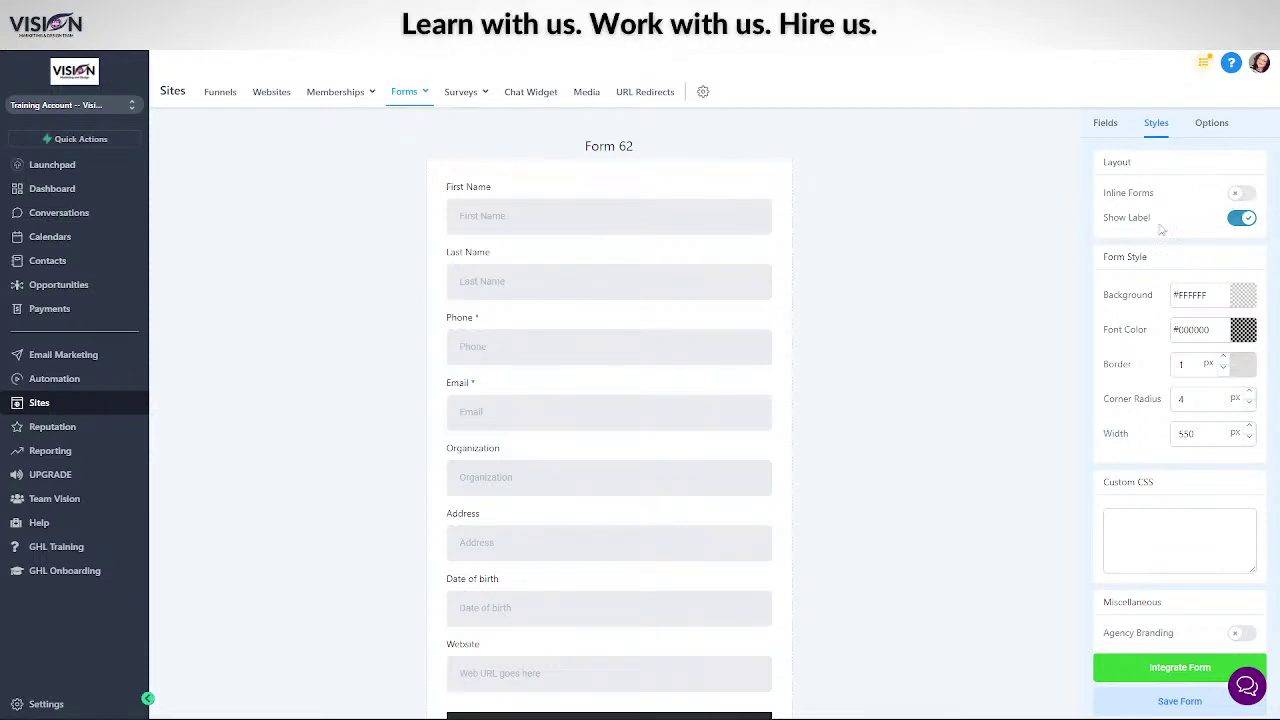
left_click(1243, 295)
mouse_move(1190, 368)
left_mouse_down()
mouse_move(1236, 337)
mouse_move(1173, 358)
left_mouse_up()
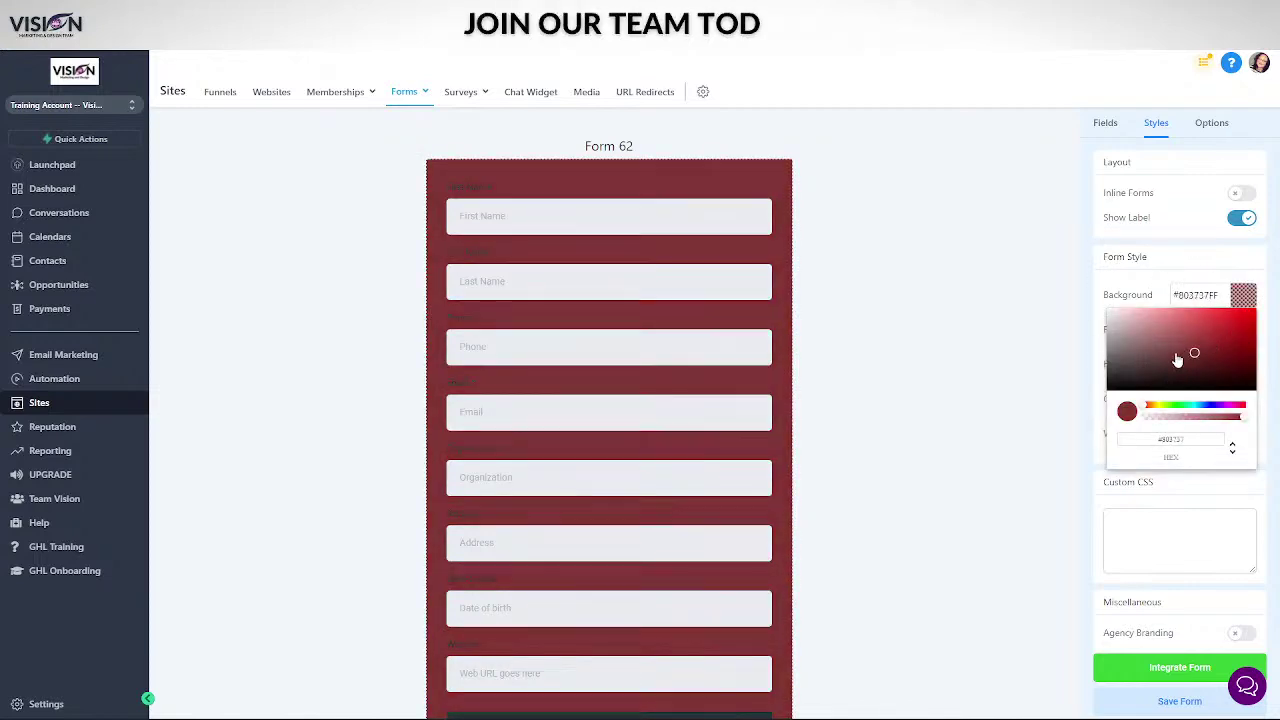
left_click_drag(1216, 410, 1221, 407)
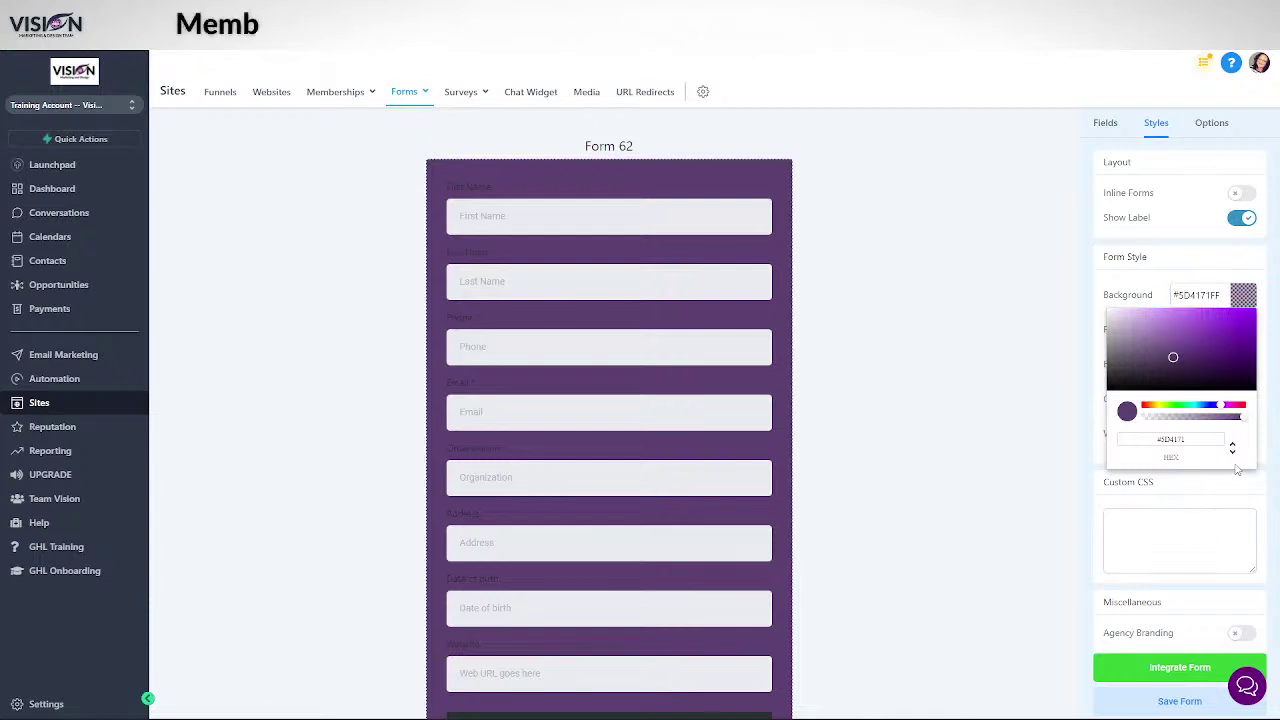
left_click(1226, 348)
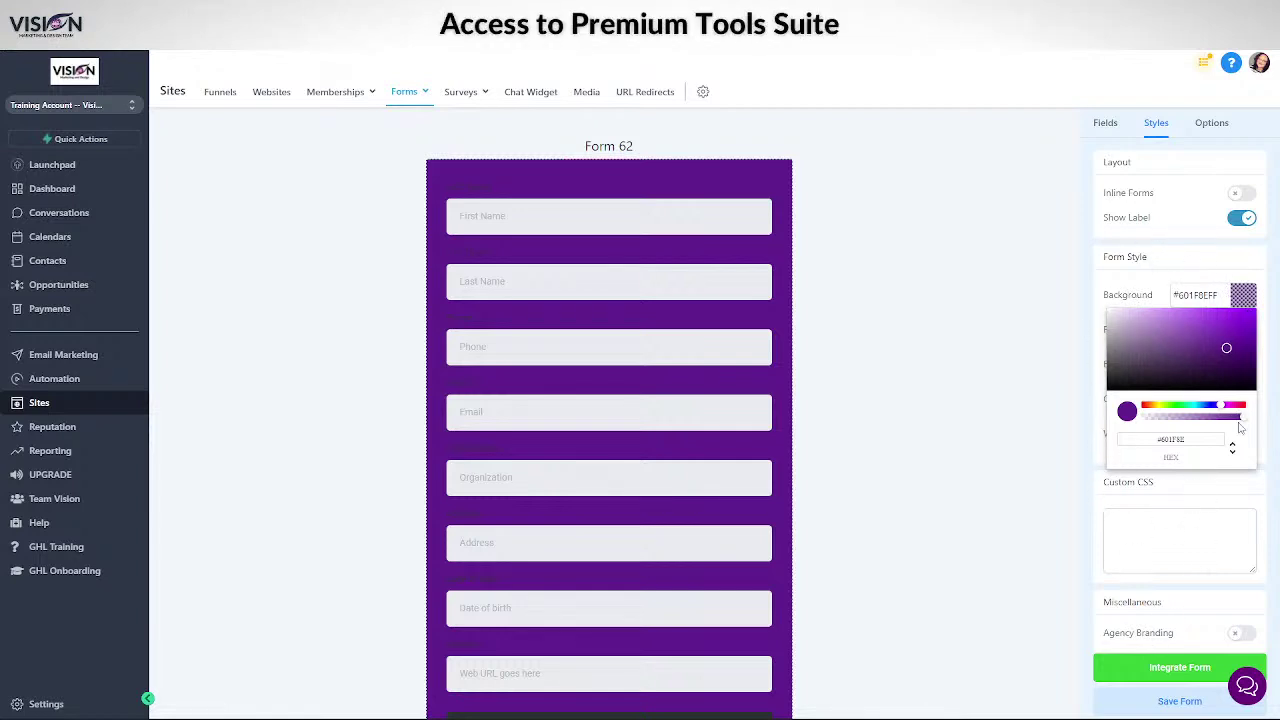
left_click(1229, 354)
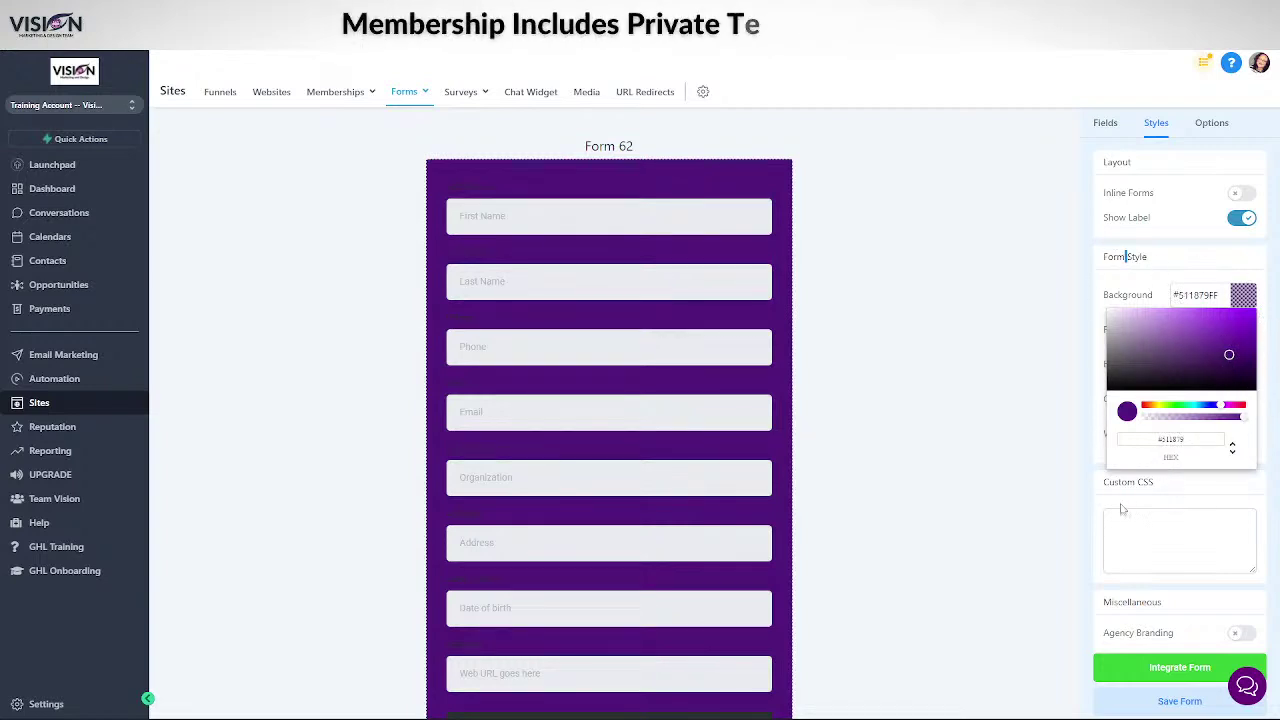
left_click(1180, 700)
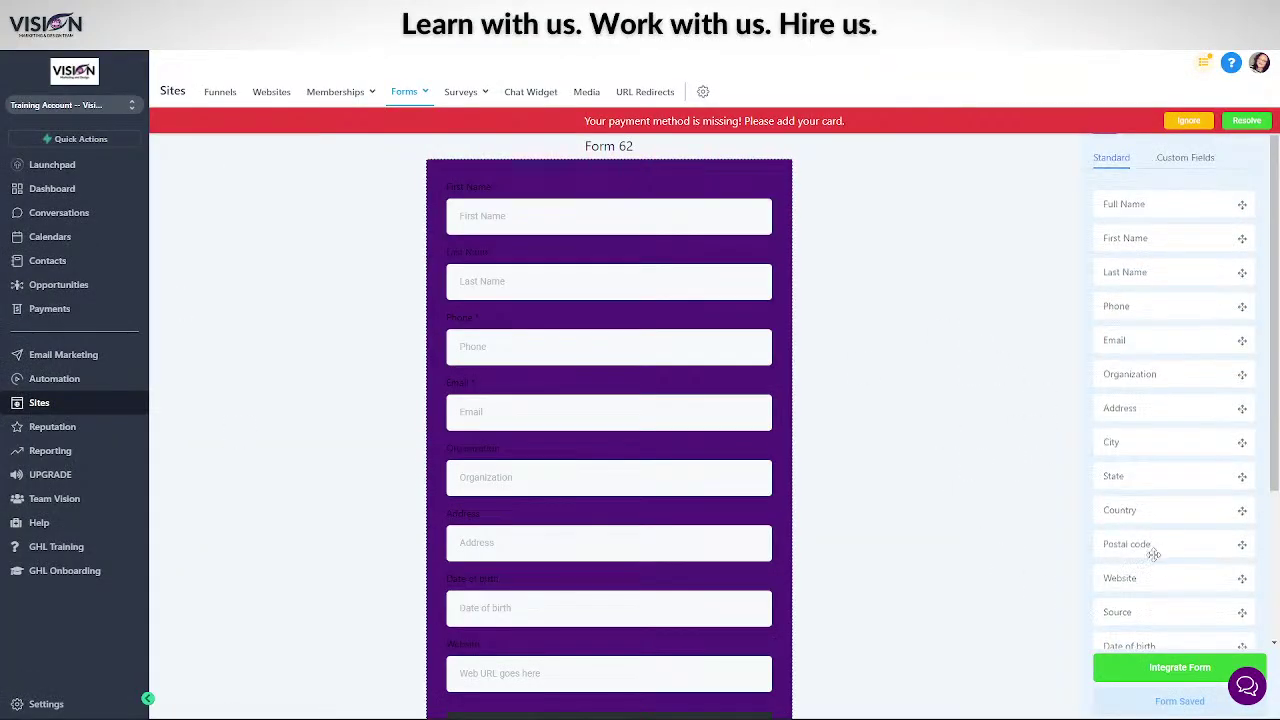
- Dismiss the payment warning, make the label text white (#FFFFFFFF), save, and reload the builder
scroll(1170, 556, "down", 3)
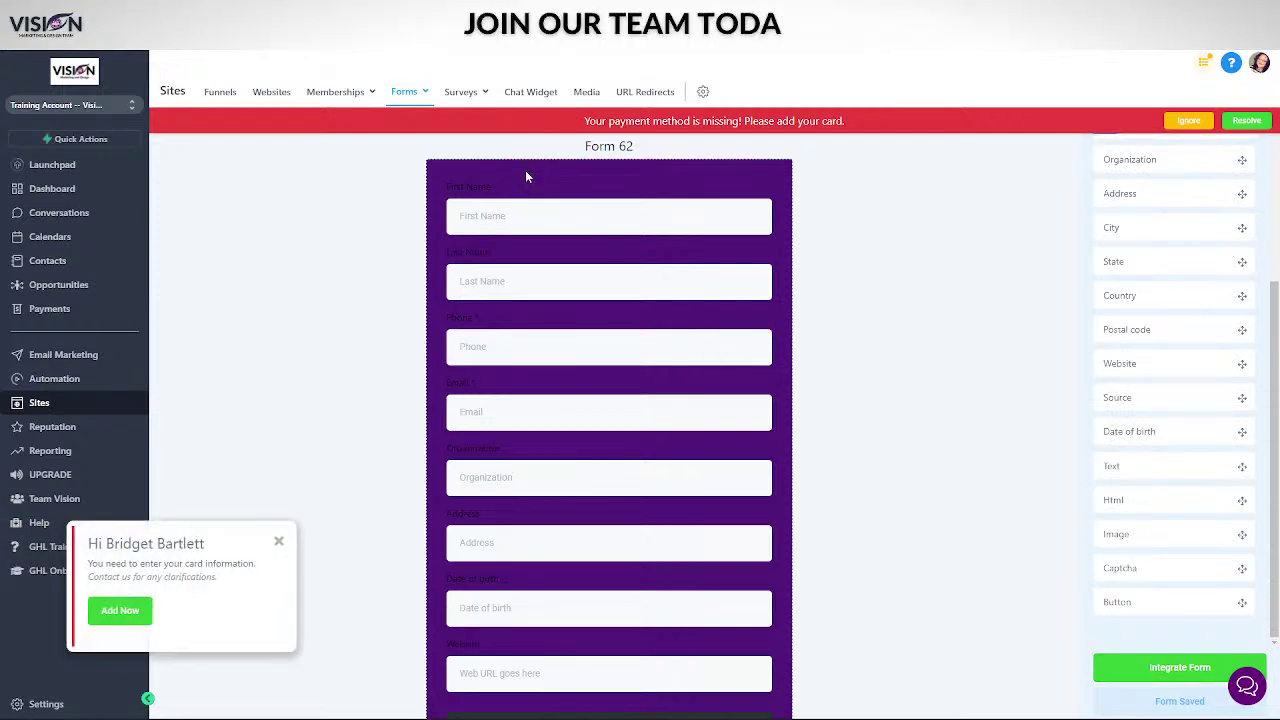
scroll(1184, 313, "up", 3)
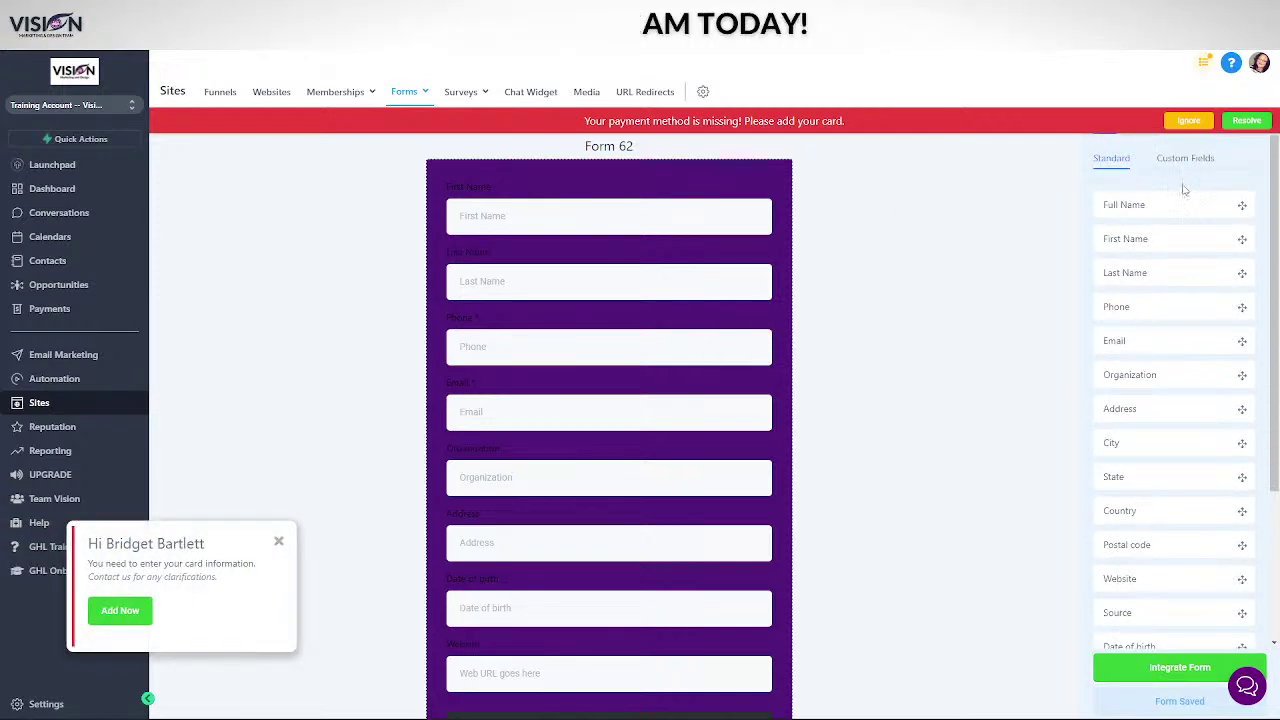
left_click(1180, 122)
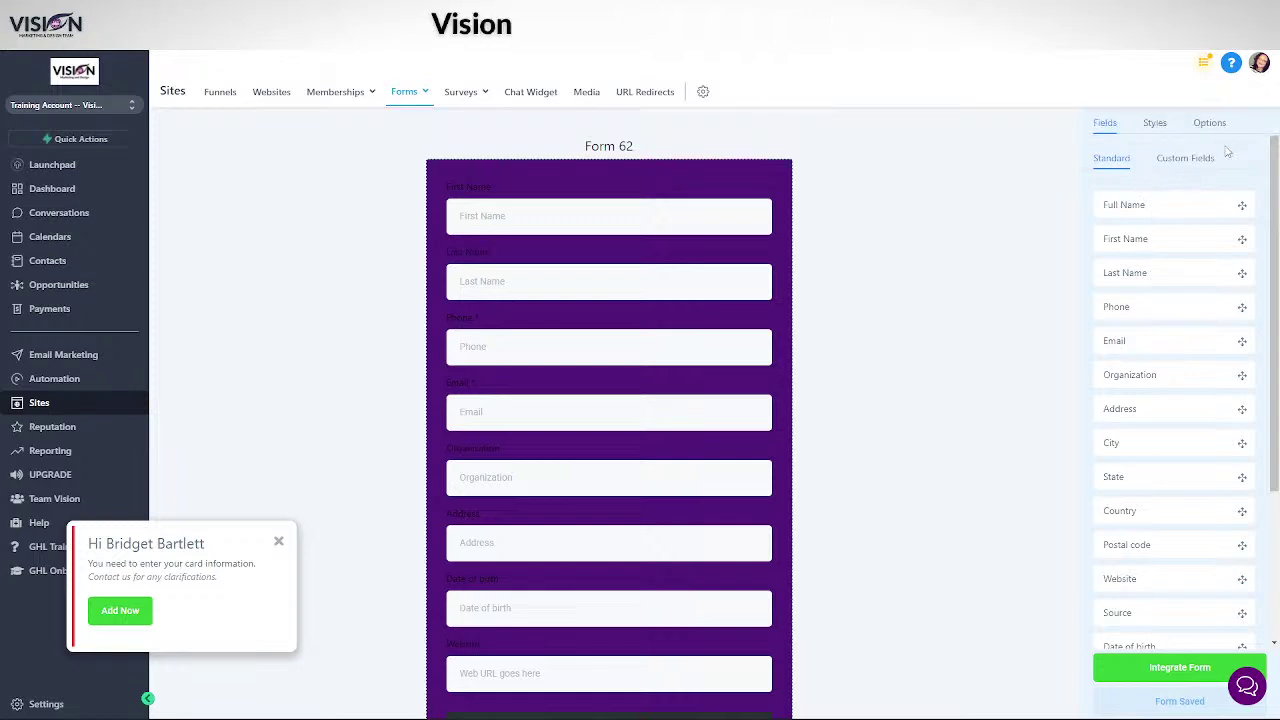
left_click(1155, 124)
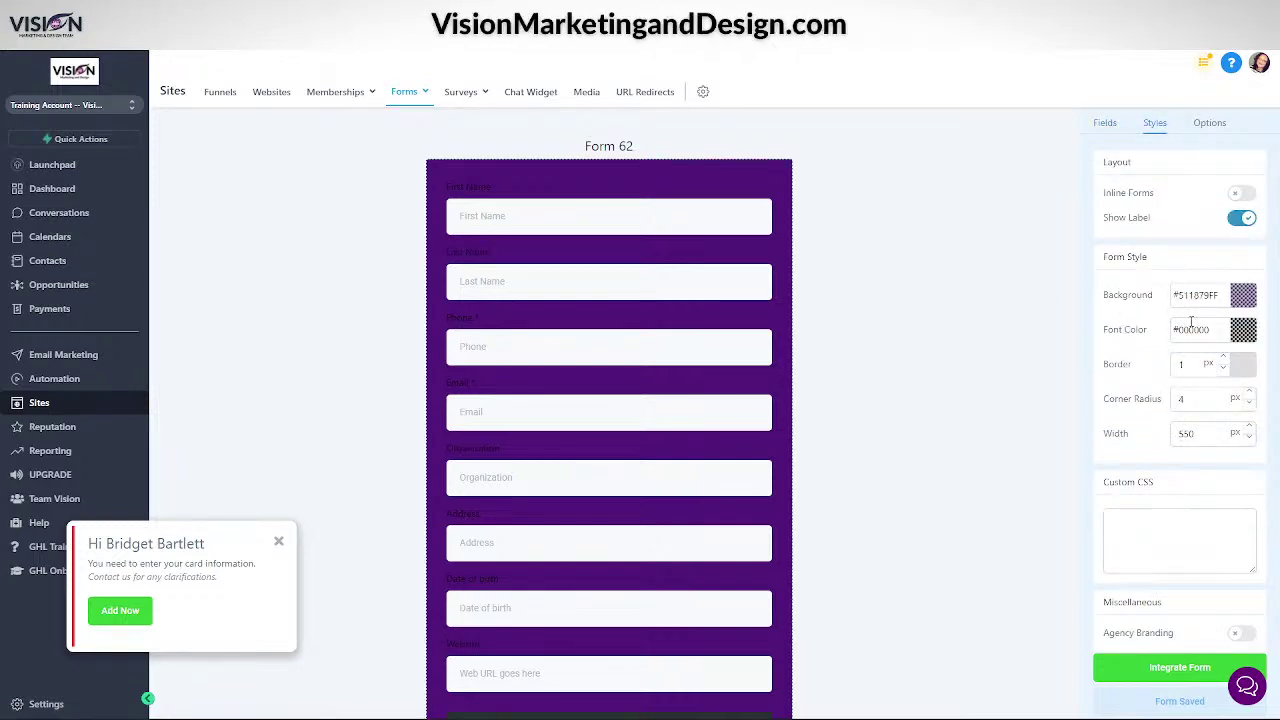
left_click(1243, 330)
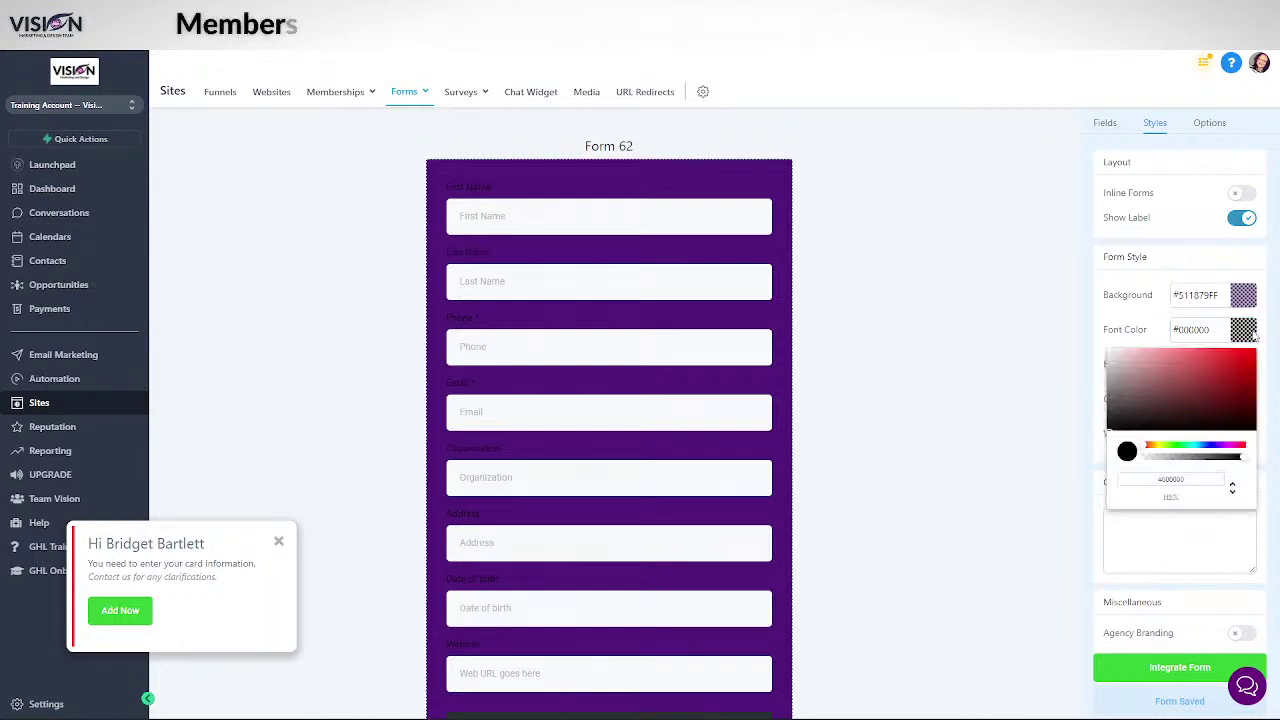
left_click_drag(1160, 389, 1108, 352)
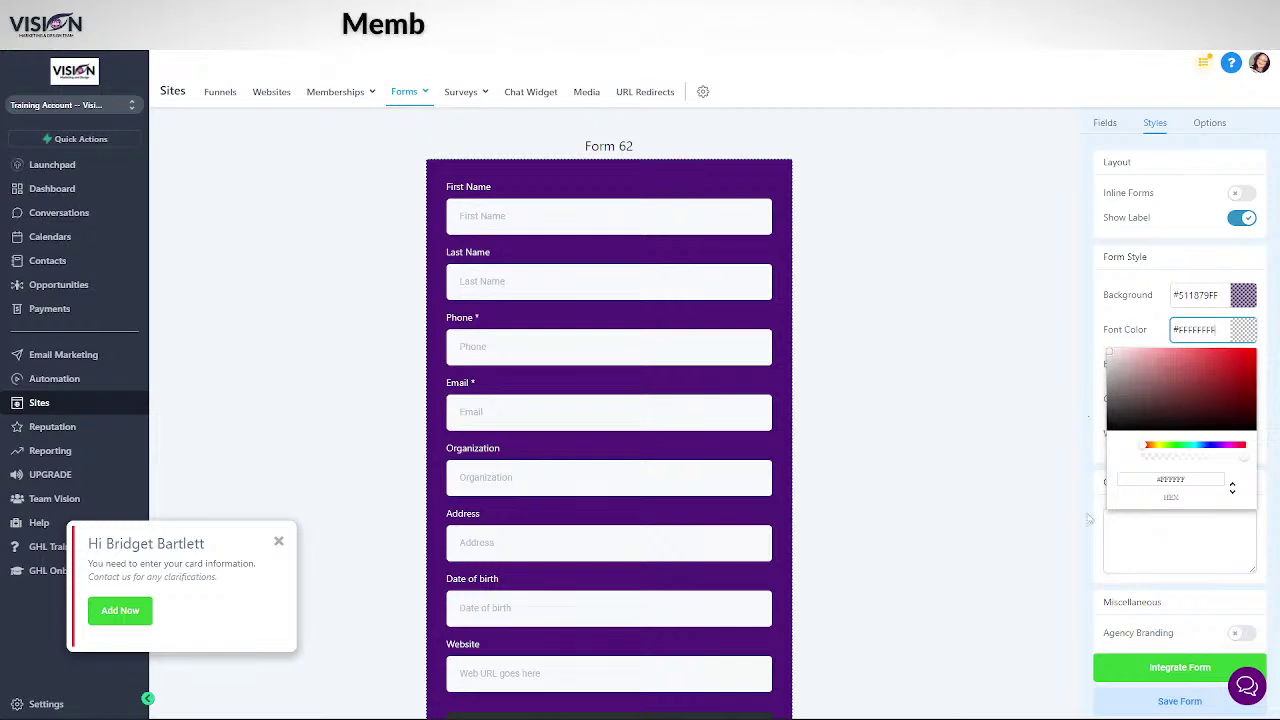
left_click(1235, 530)
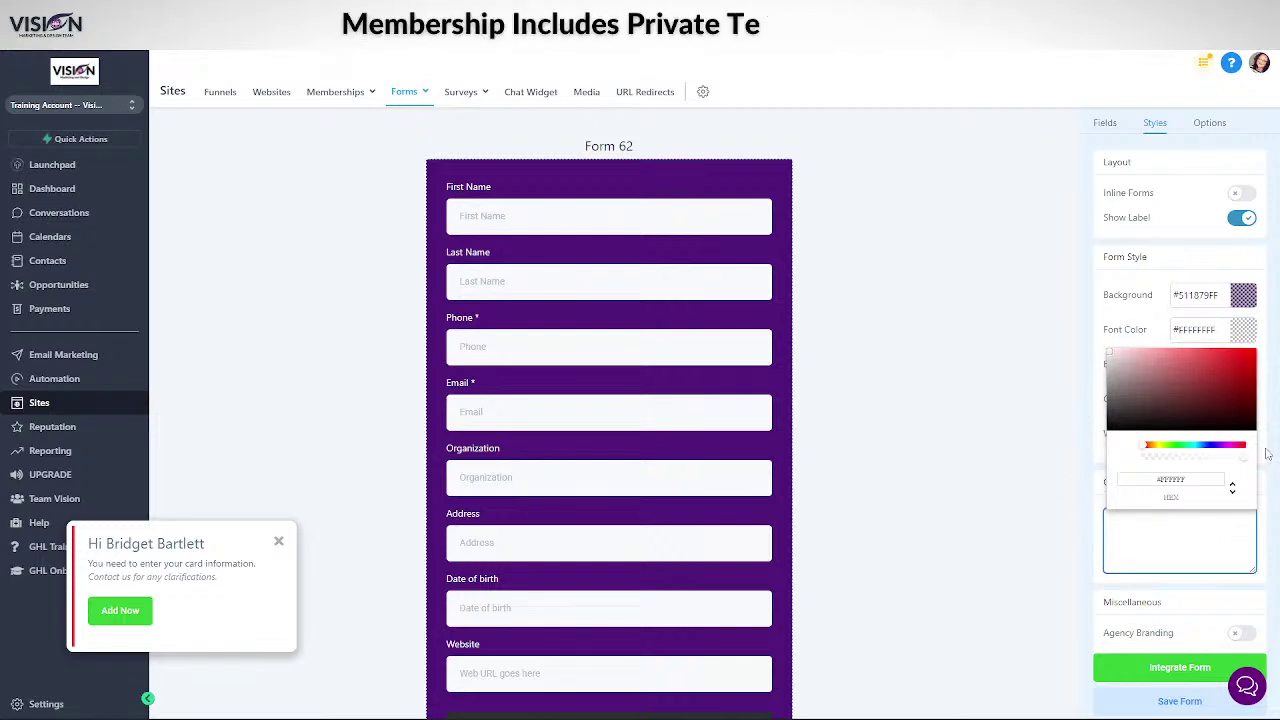
left_click(1168, 706)
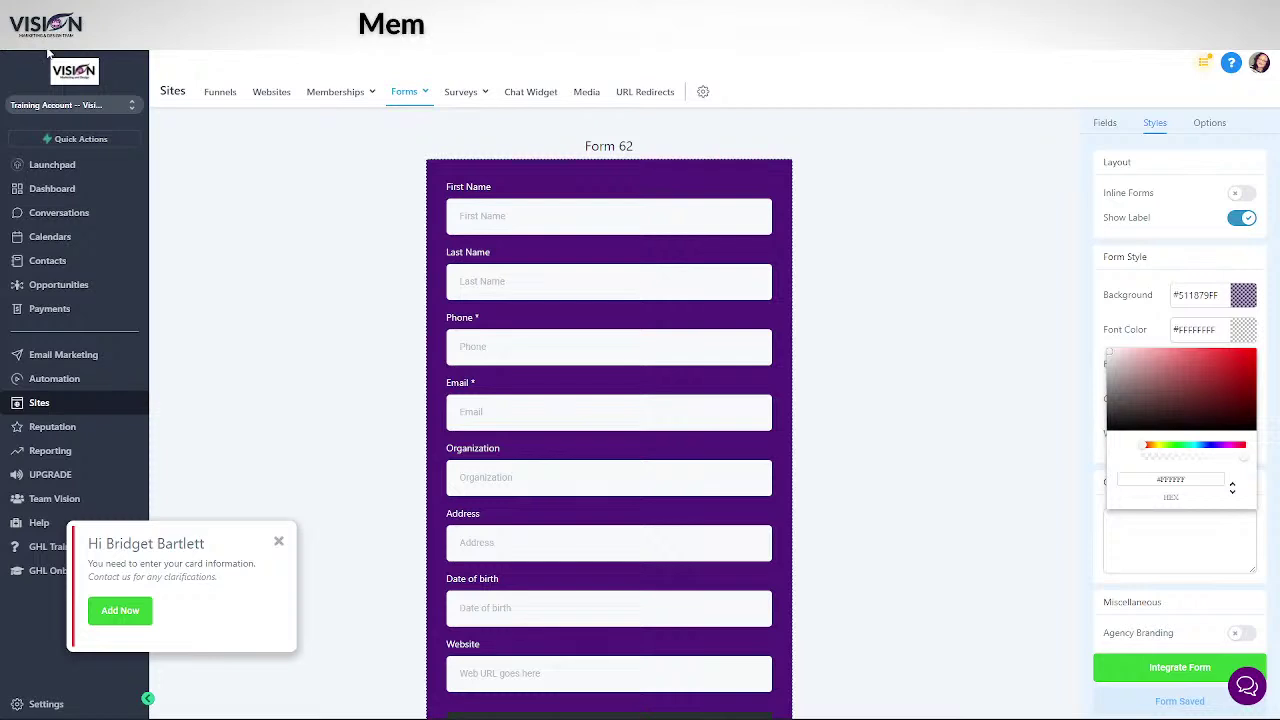
key("F5")
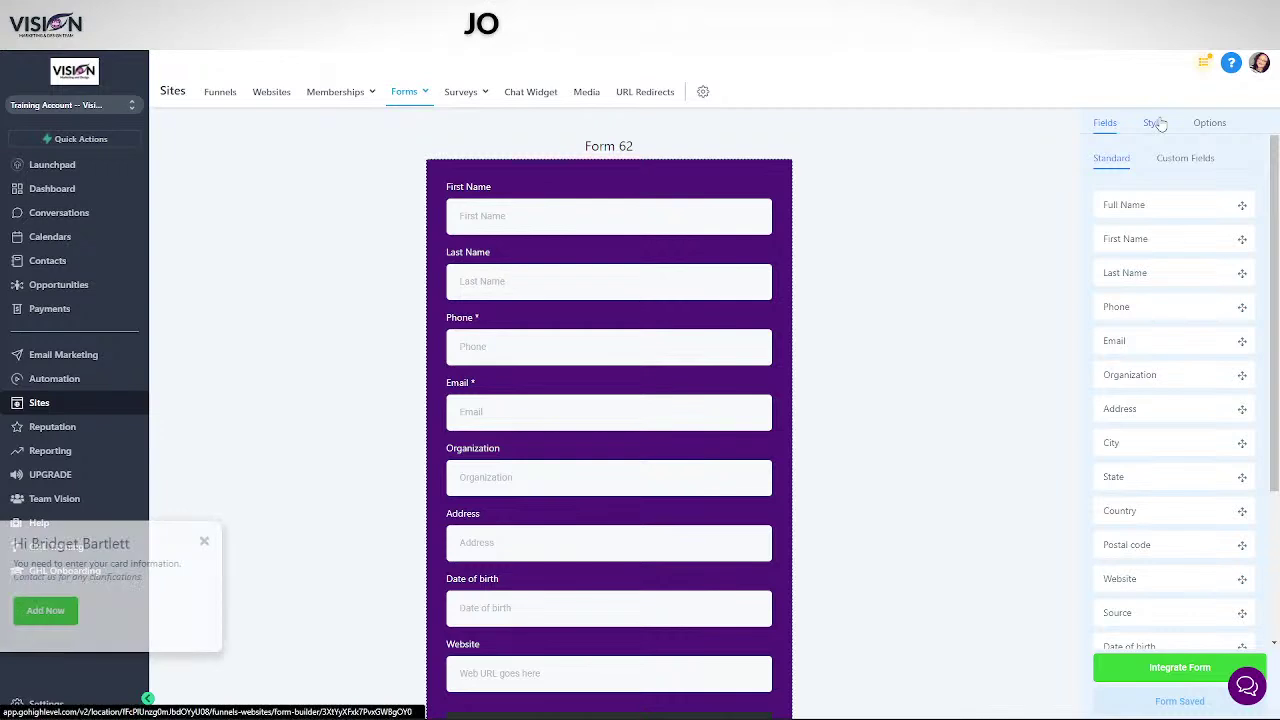
left_click(1155, 122)
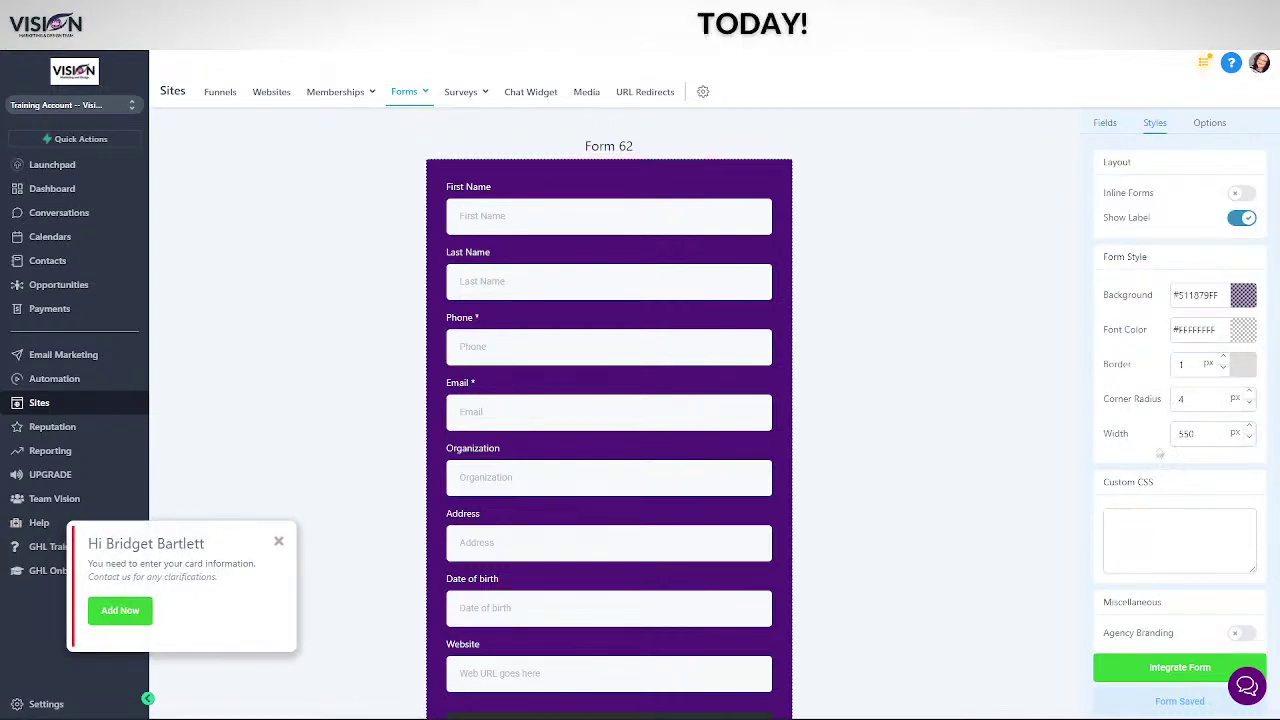
- Rename the form from Form 62 to 'Training Form'
left_click(1209, 122)
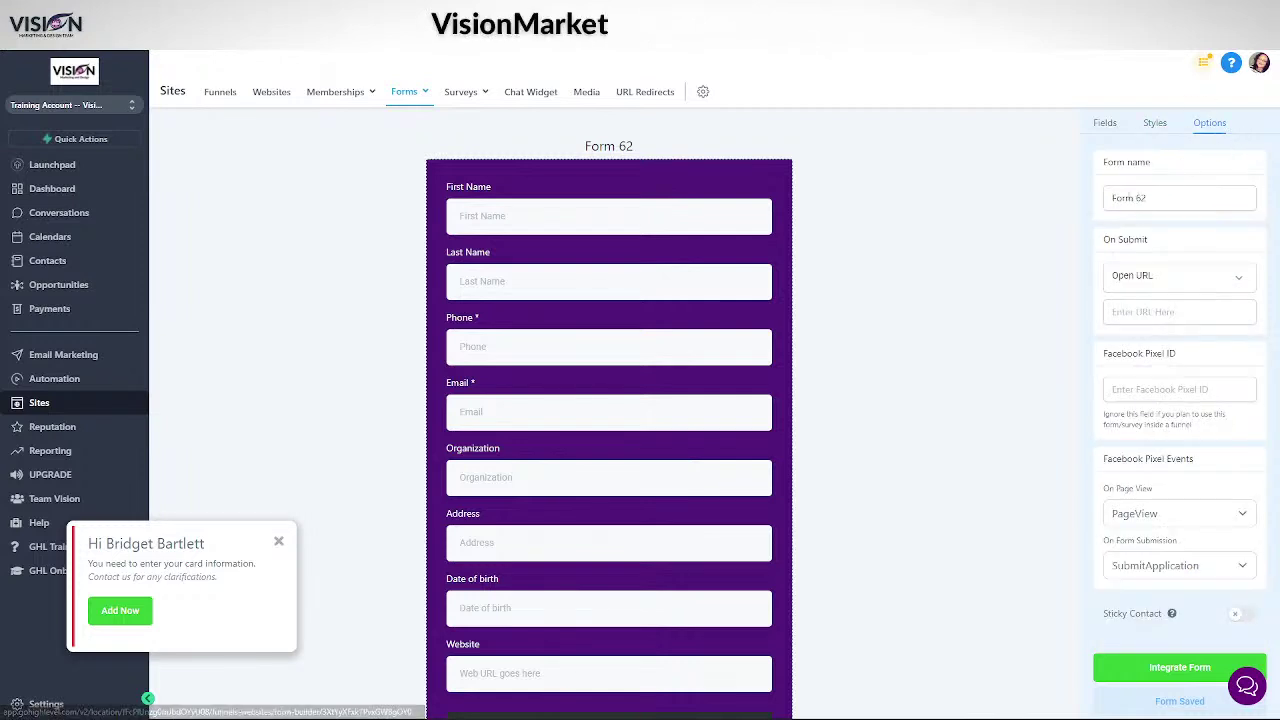
triple_click(1175, 196)
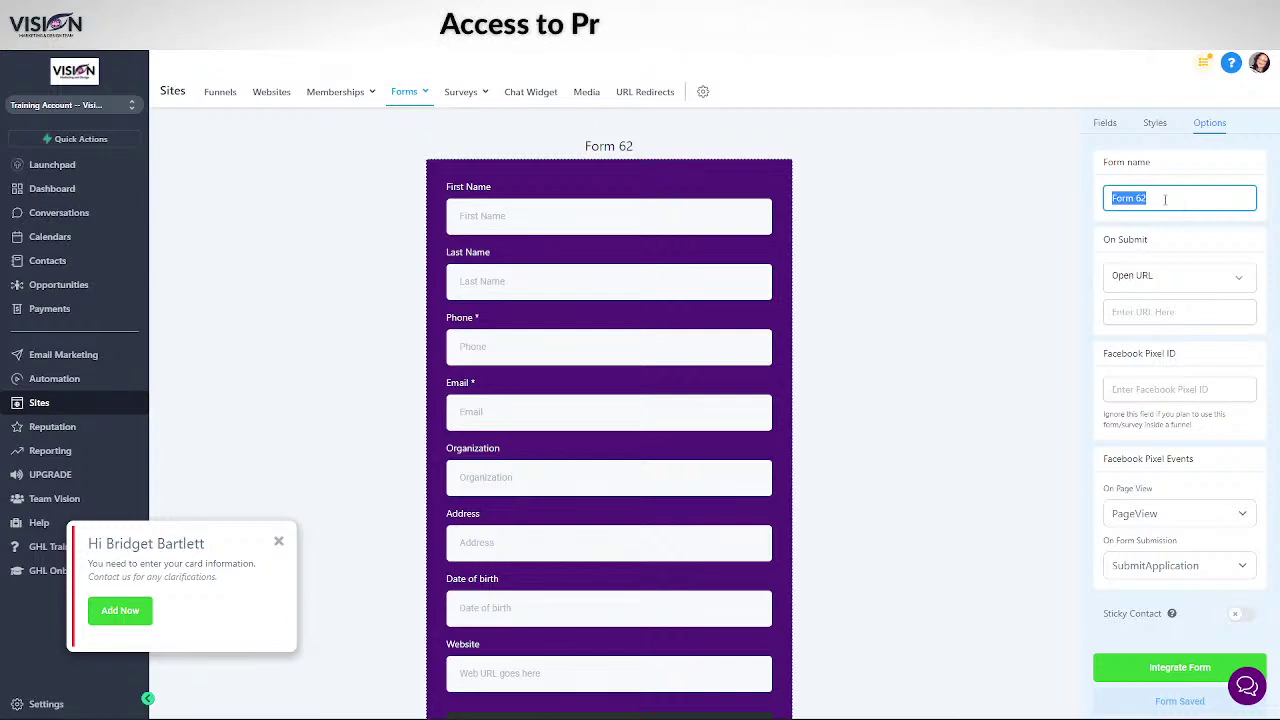
type("Training Form")
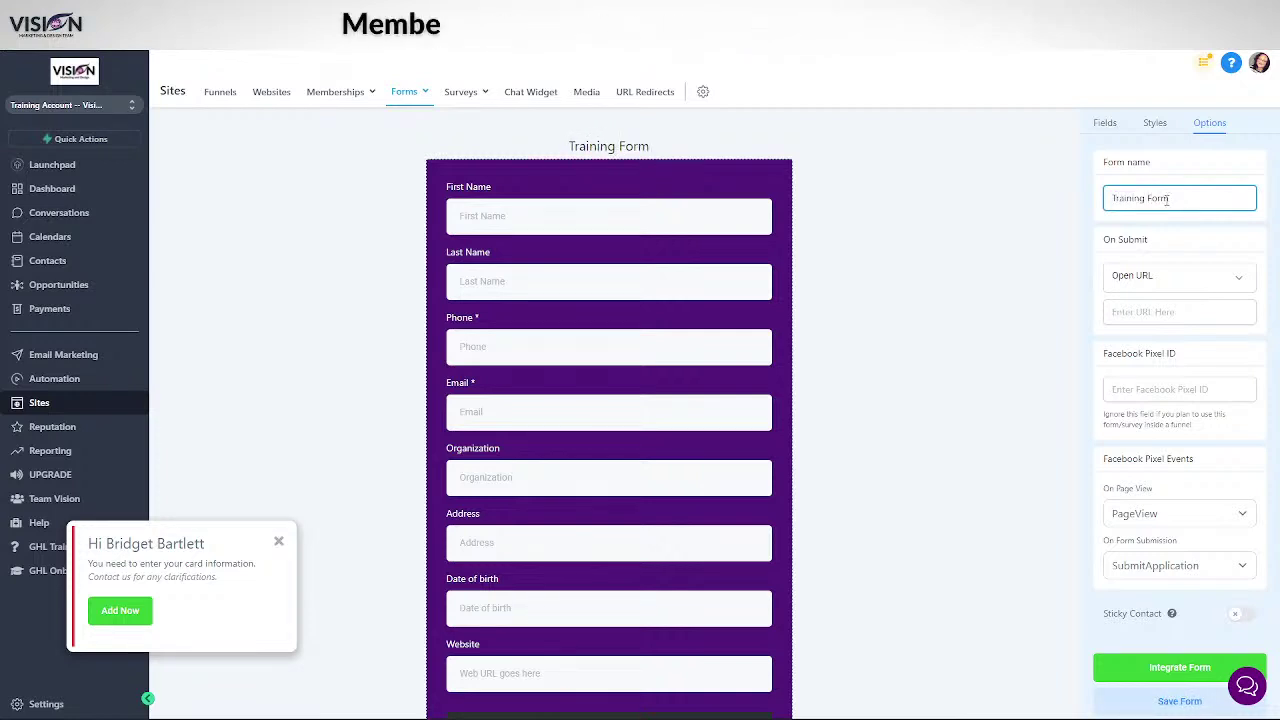
left_click(1176, 255)
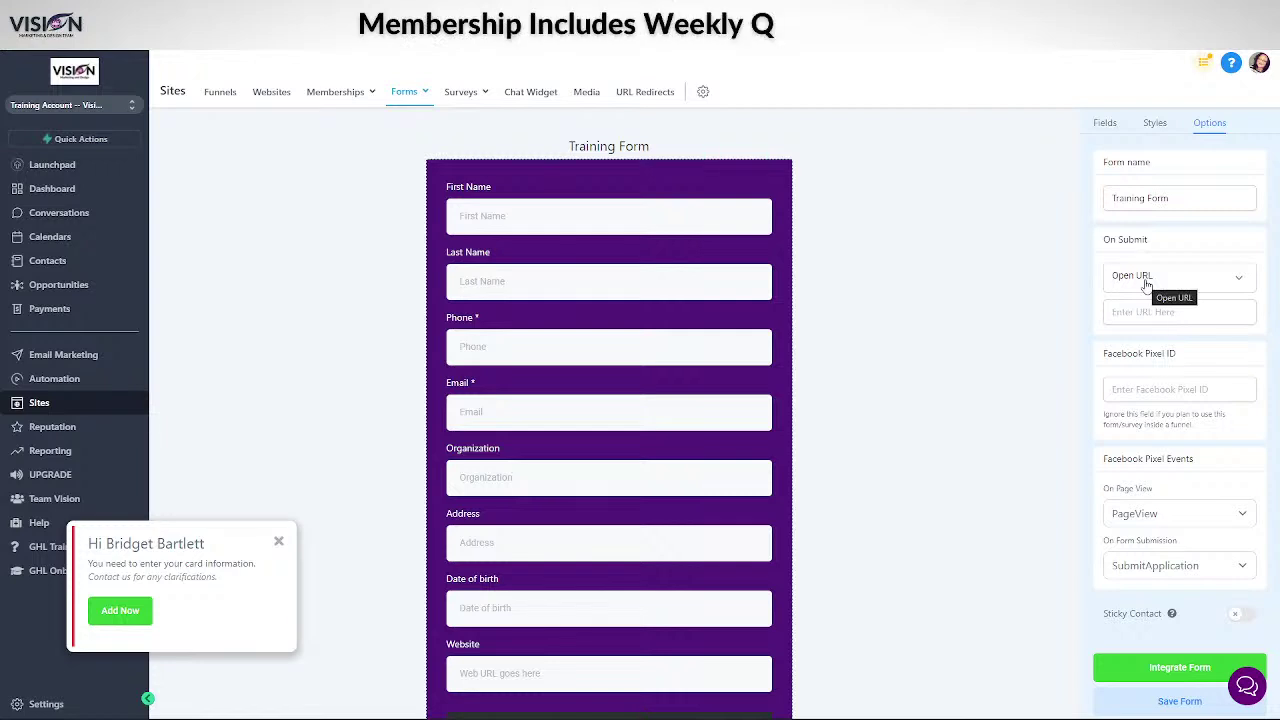
- Try Message as the on-submit action, then set it back to Open URL
left_click(1146, 280)
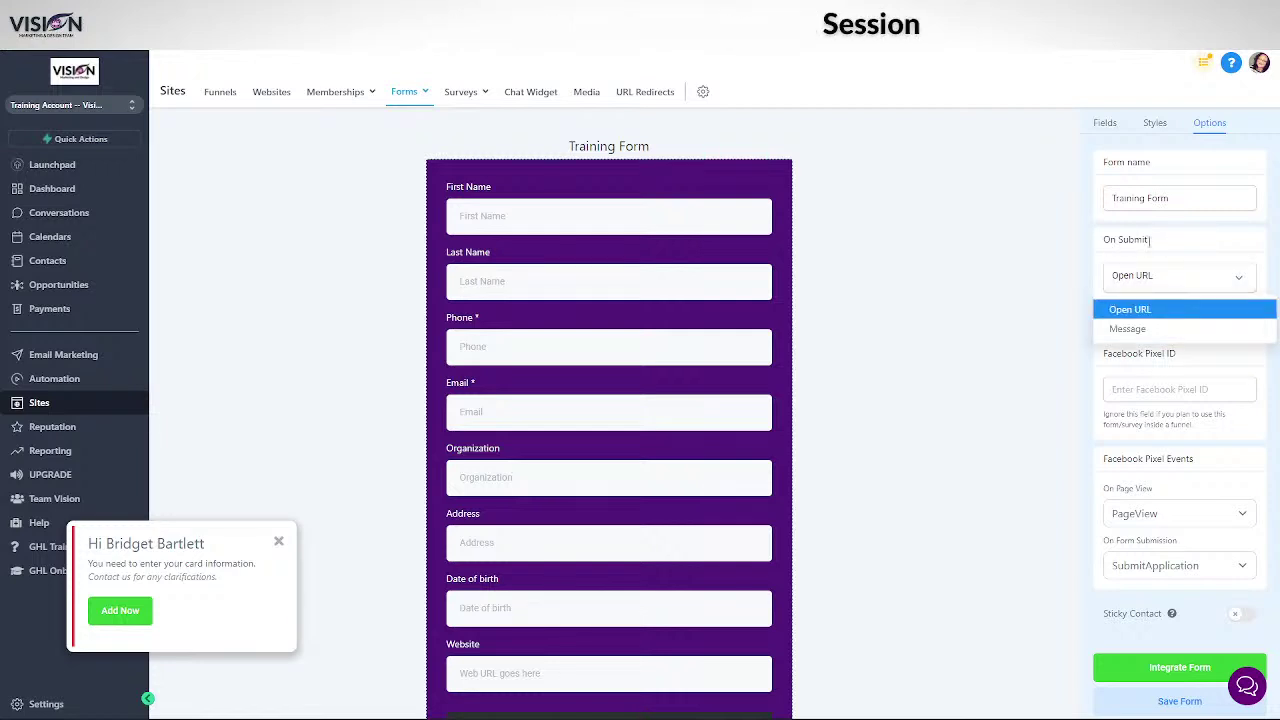
left_click(1122, 331)
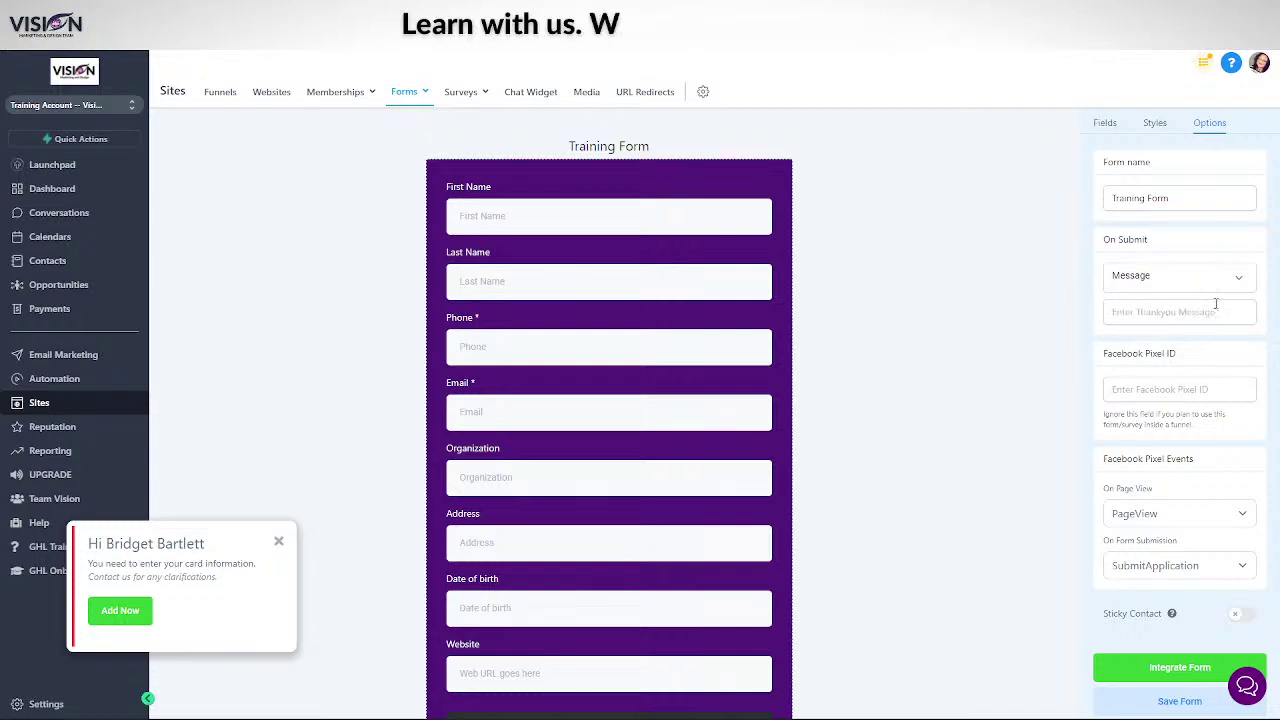
left_click(1160, 283)
left_click(1150, 305)
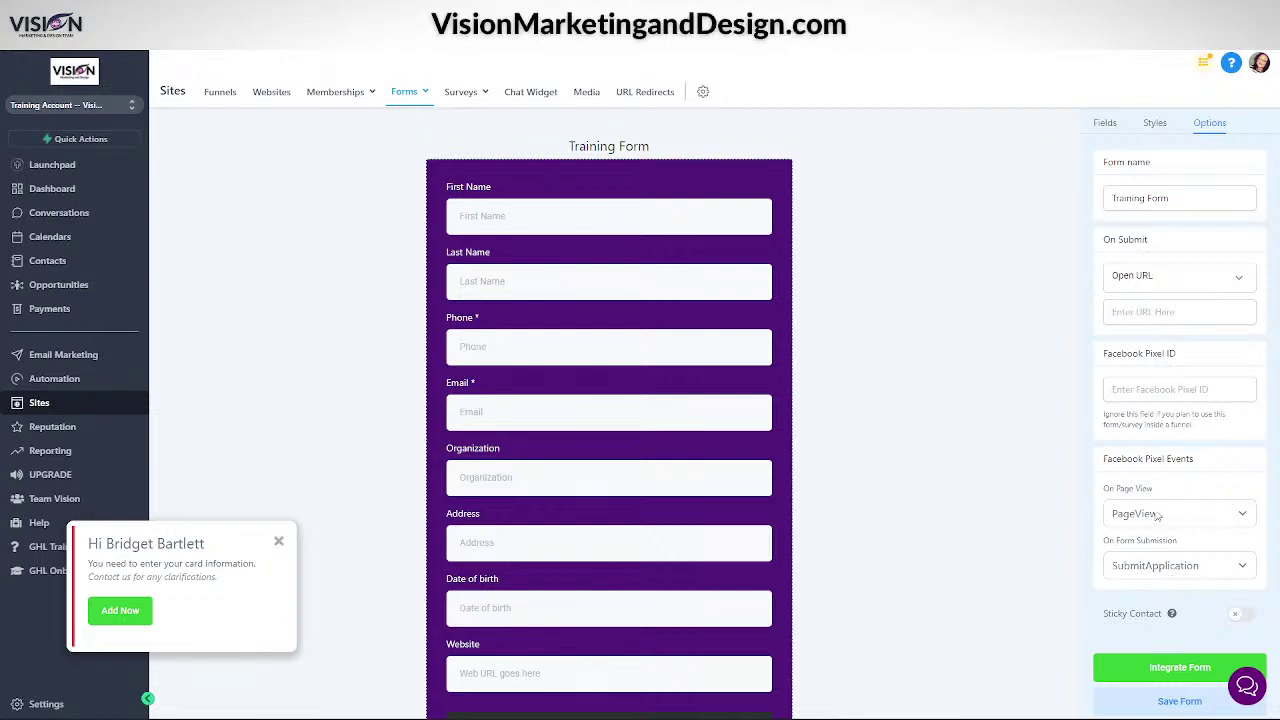
left_click(1148, 513)
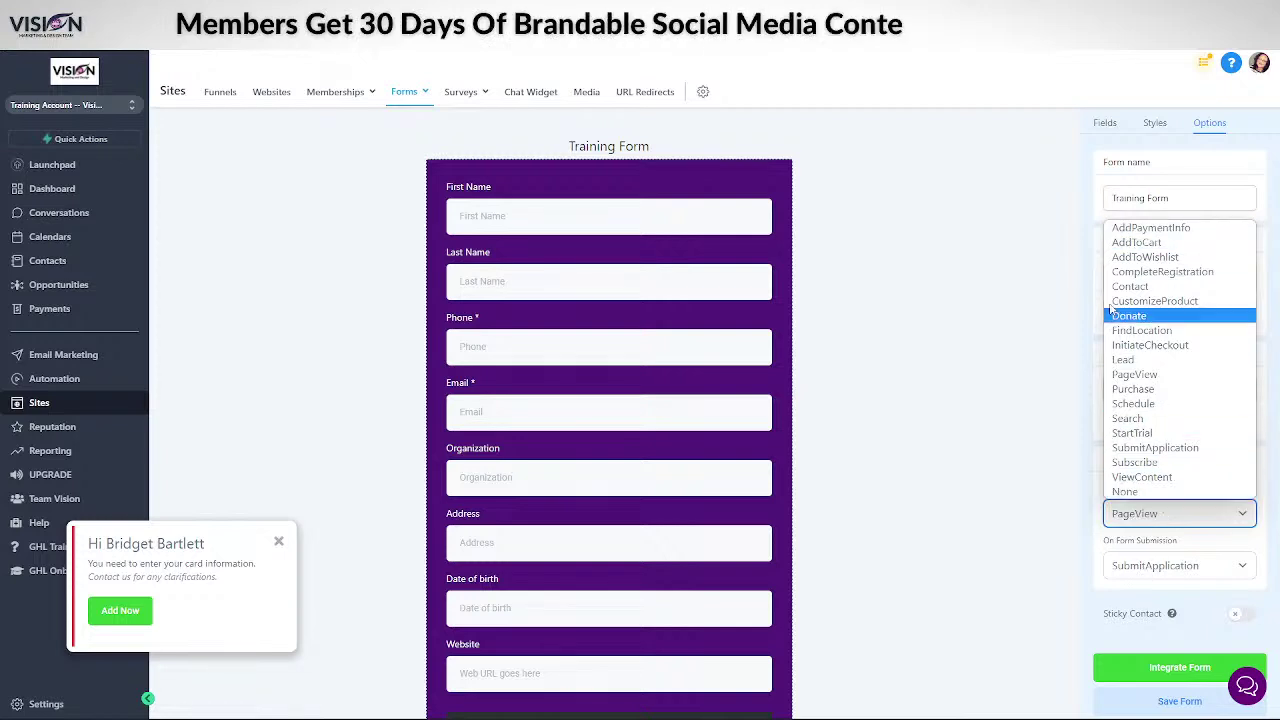
left_click(1160, 570)
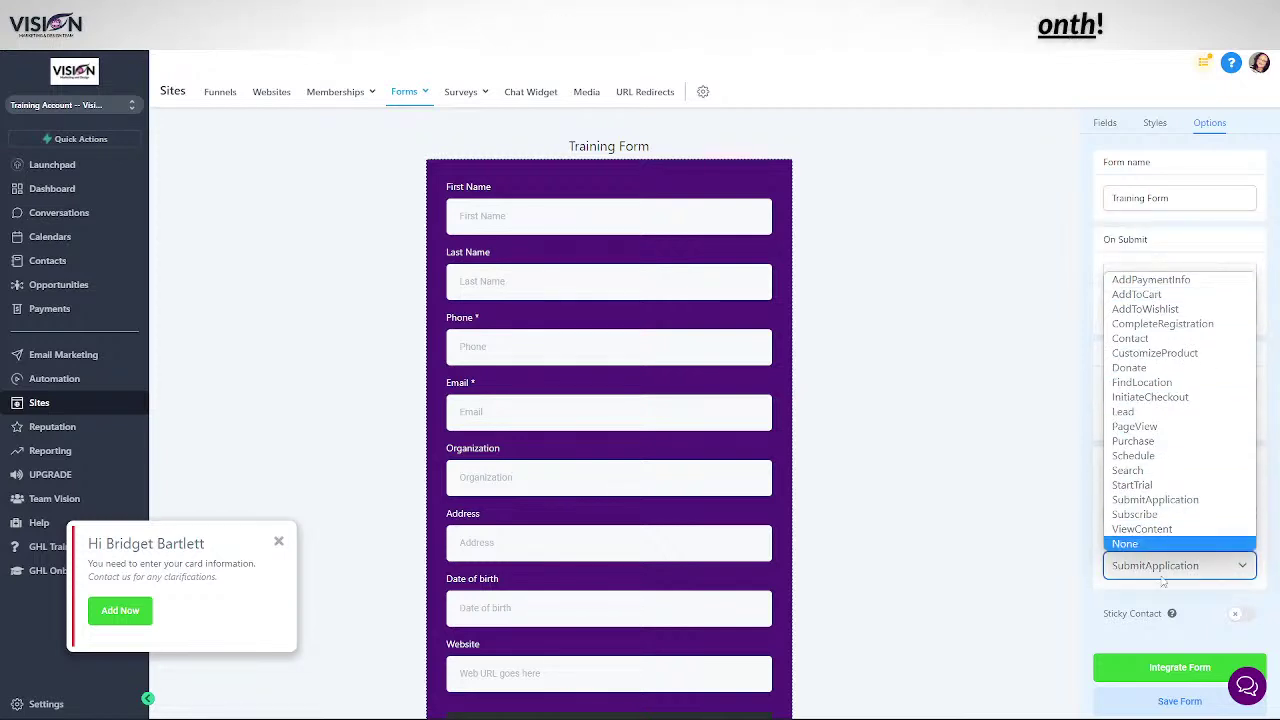
left_click(1270, 557)
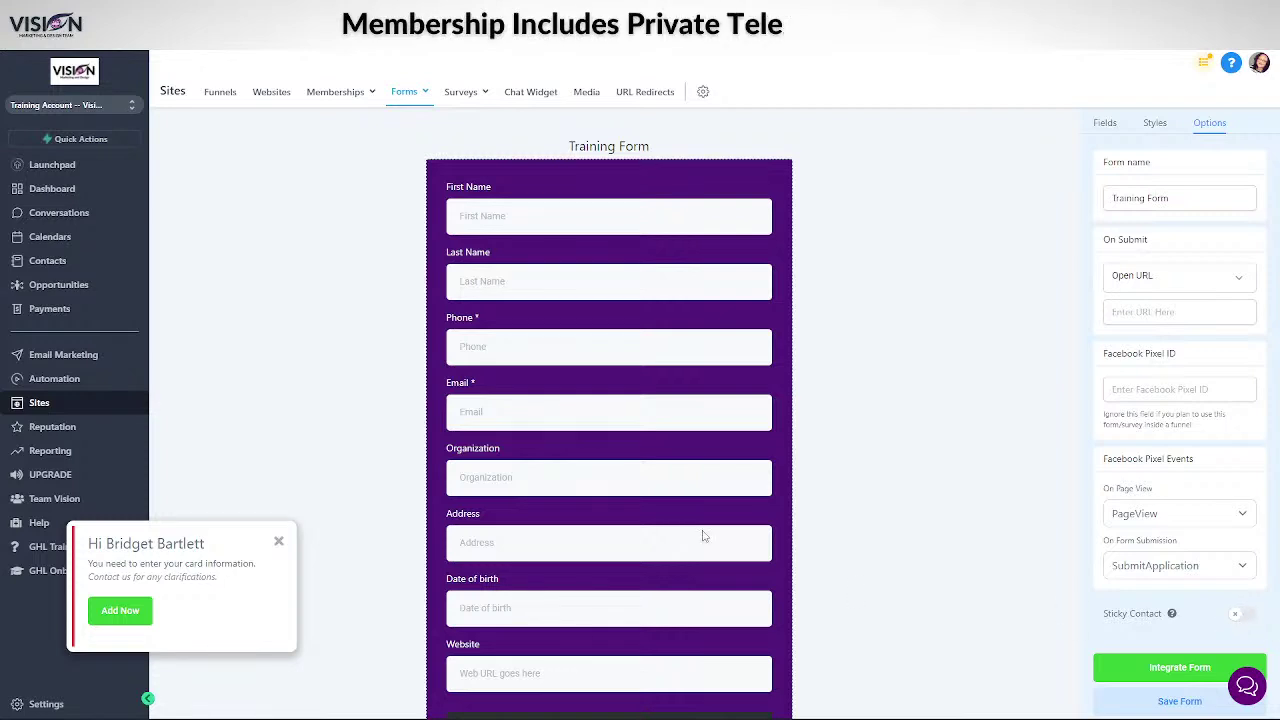
- Scroll the Training Form preview up and down to check the submit button
scroll(600, 330, "down", 3)
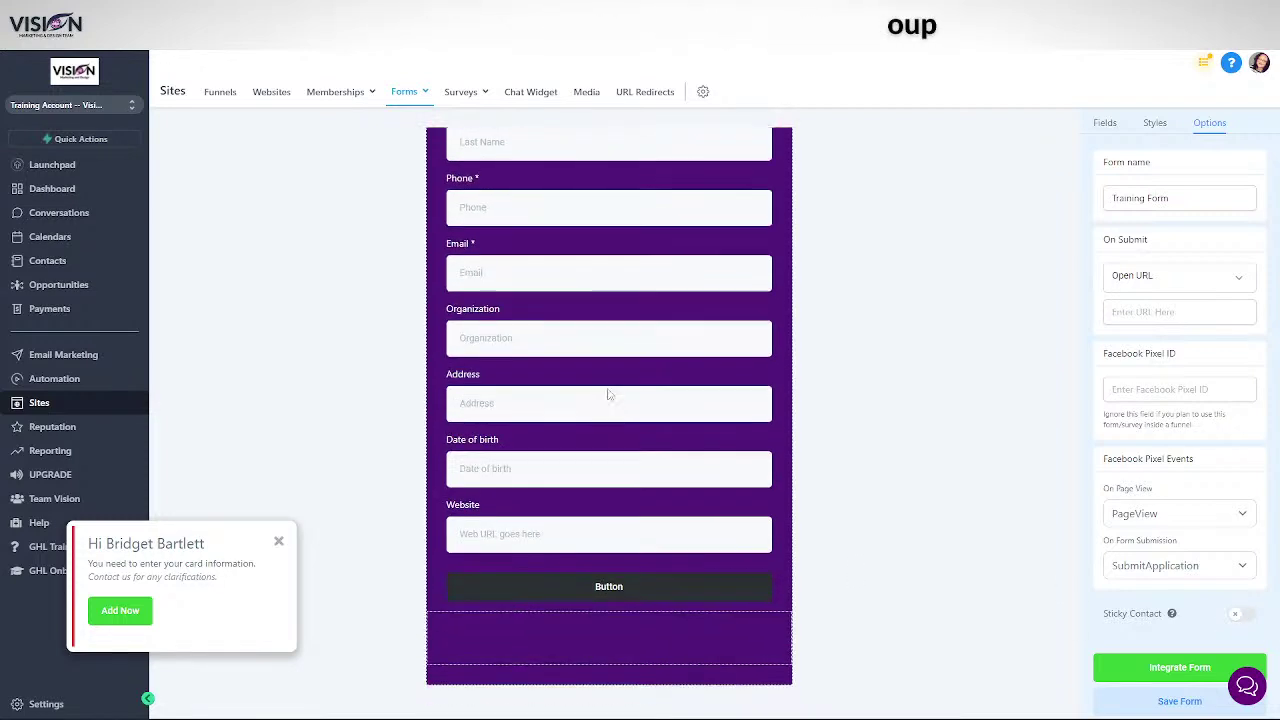
scroll(608, 386, "up", 3)
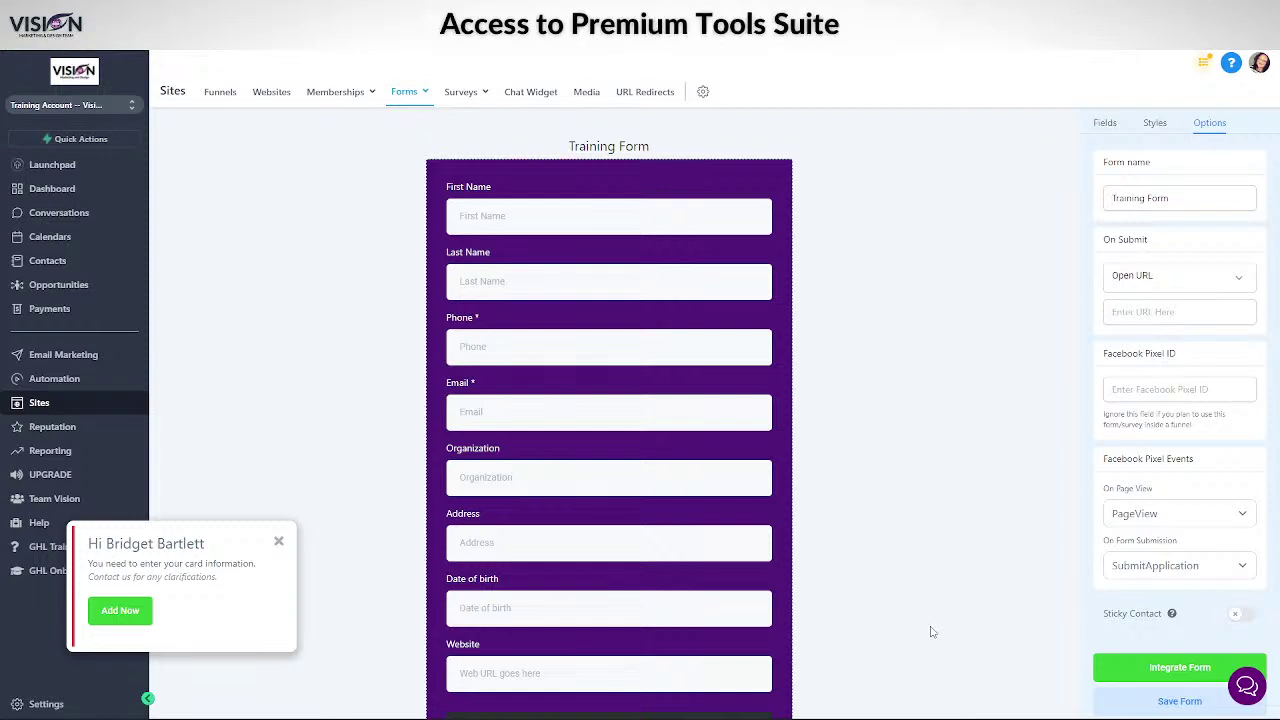
scroll(930, 632, "down", 1)
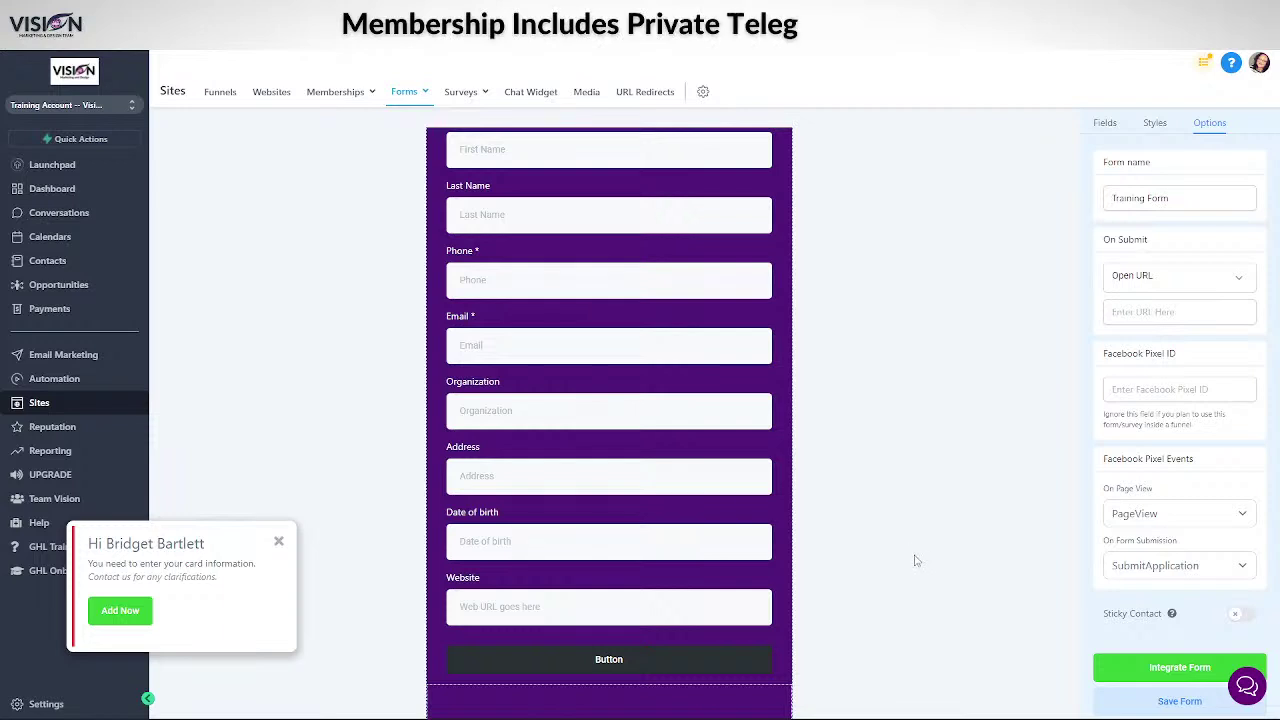
scroll(913, 560, "up", 1)
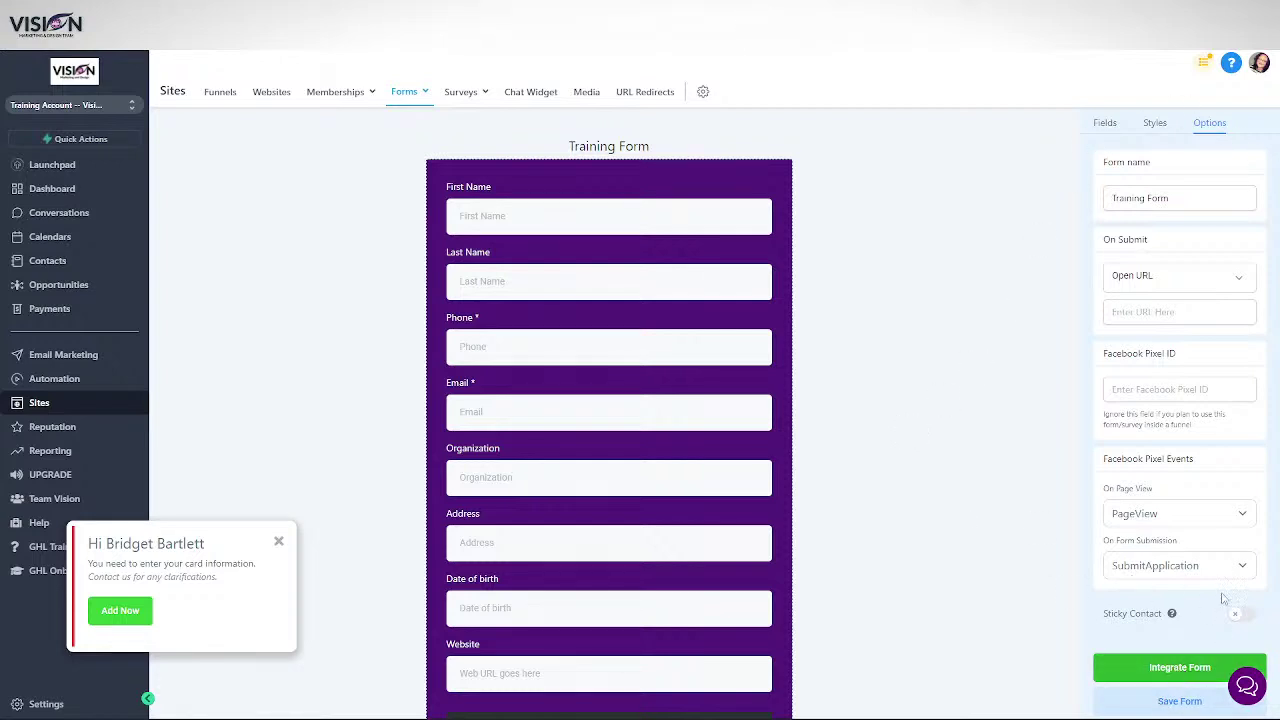
scroll(500, 525, "down", 2)
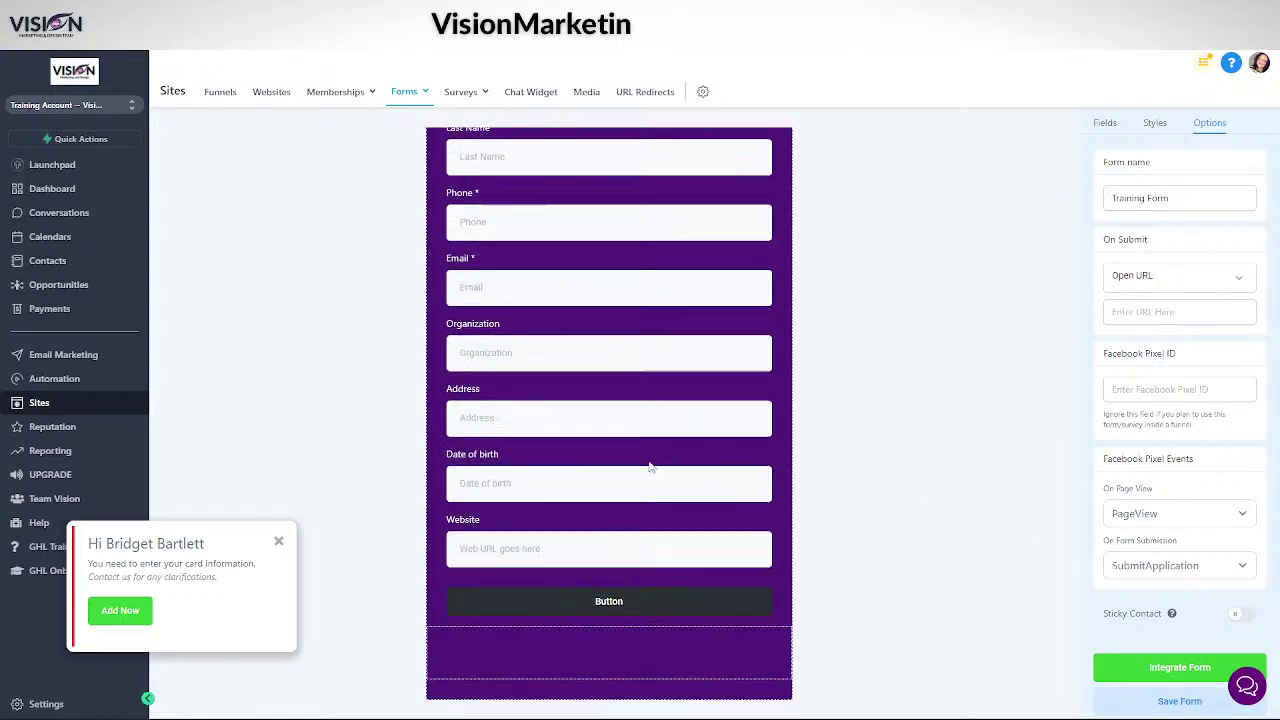
scroll(700, 455, "up", 2)
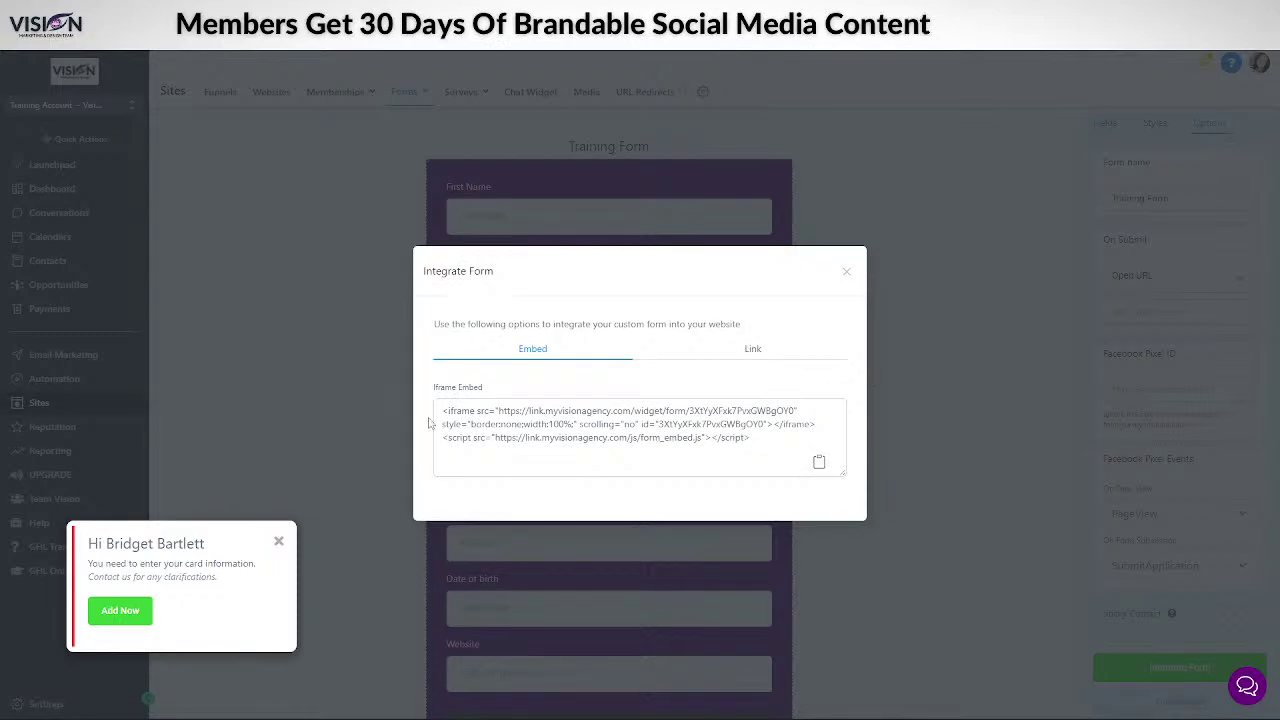
- Preview the Training Form through its shareable link in a new tab, then close it
left_click_drag(442, 409, 752, 438)
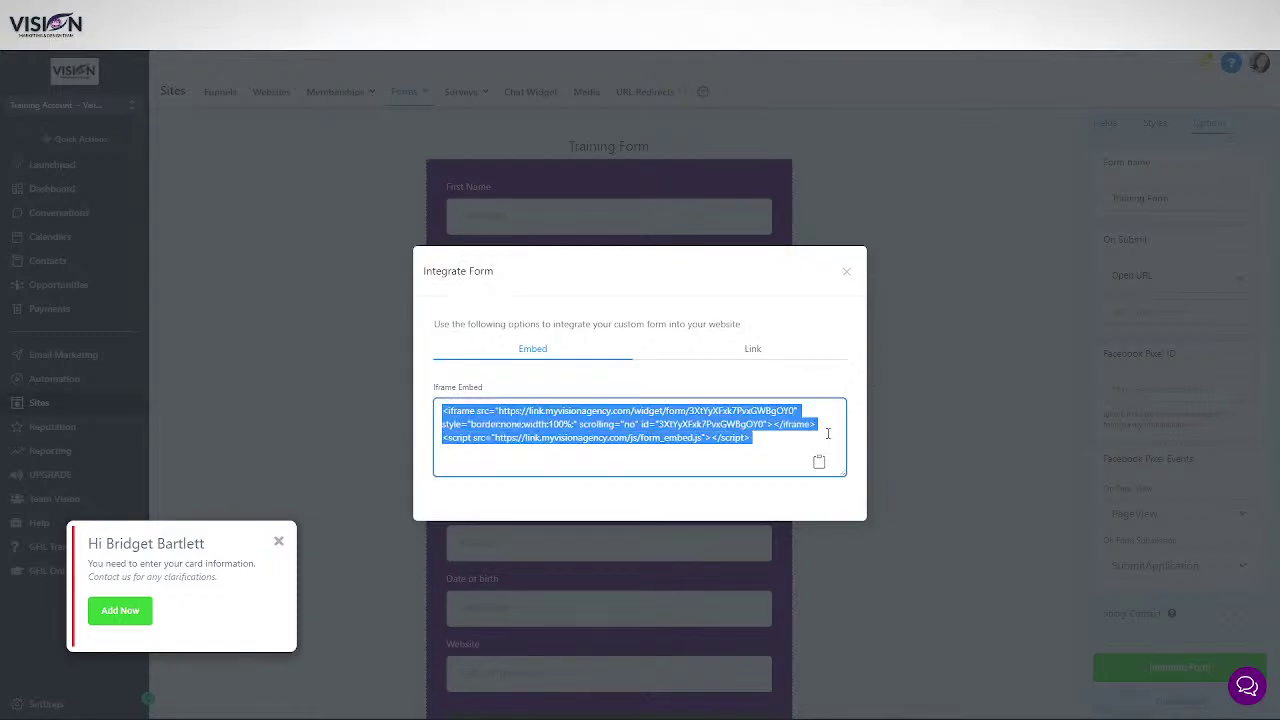
left_click(756, 354)
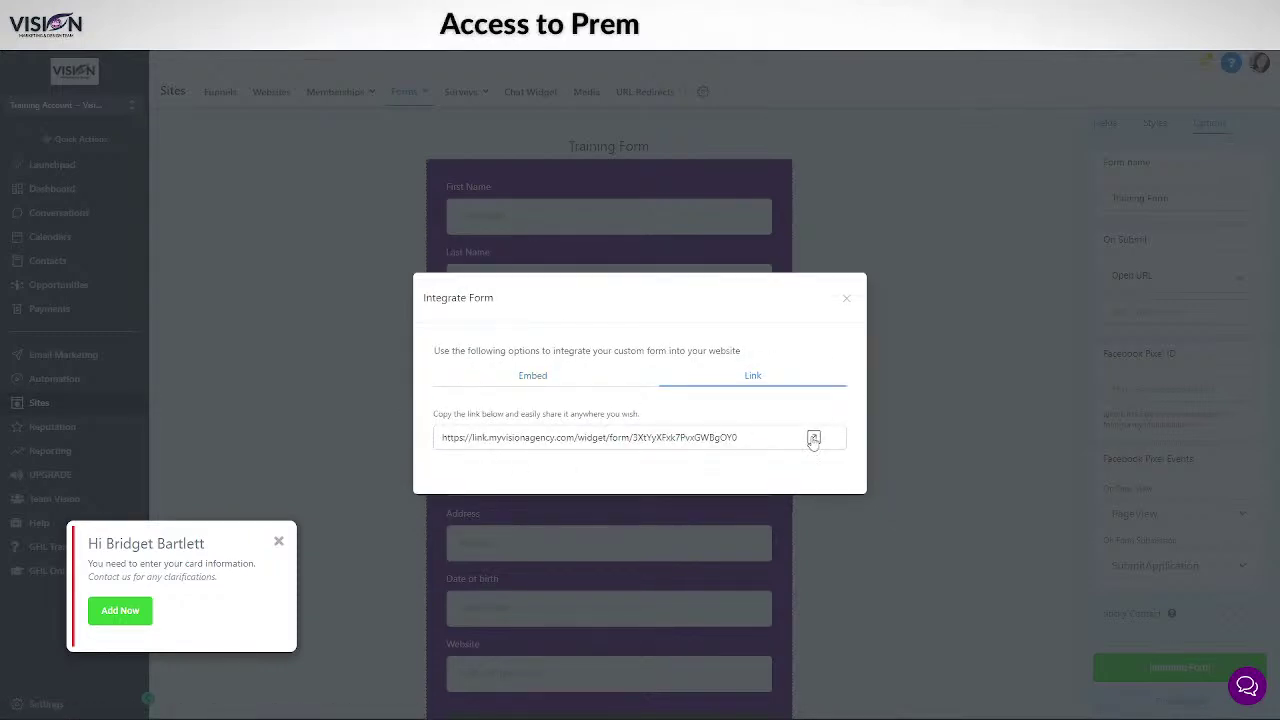
left_click(814, 437)
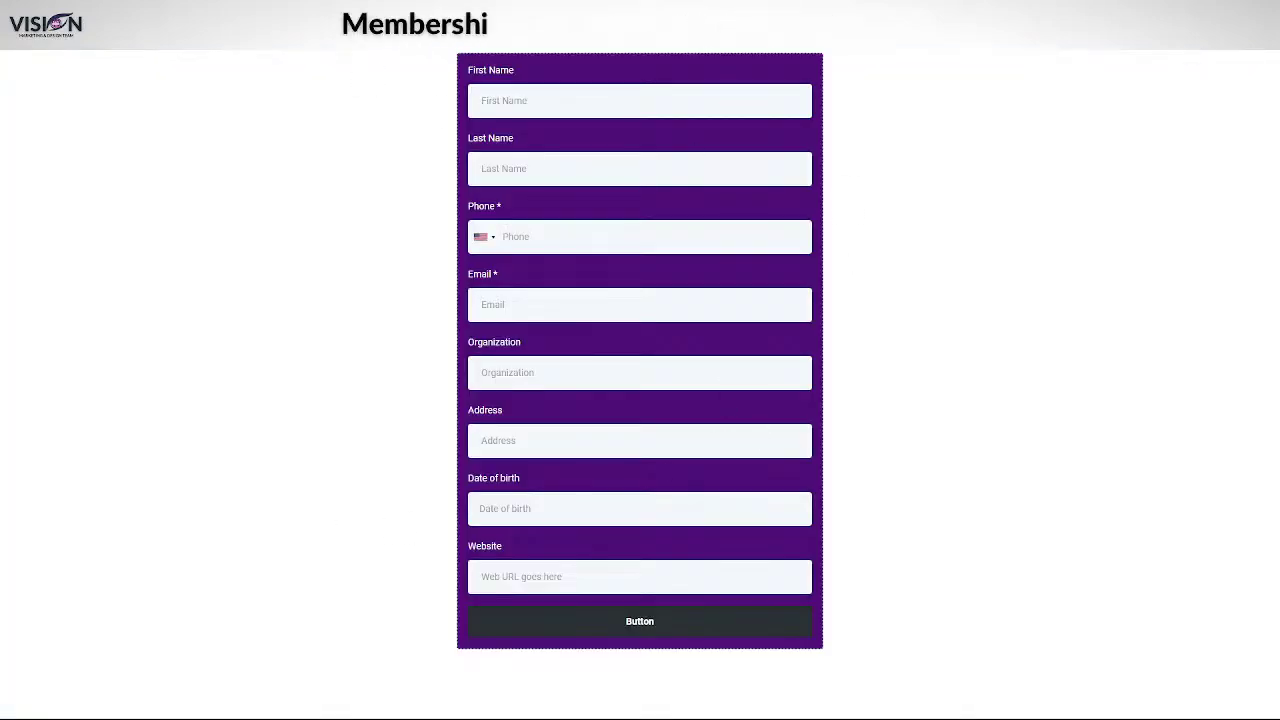
key("ctrl+w")
- Copy the Training Form's iframe embed code to the clipboard and close the dialog
left_click(545, 384)
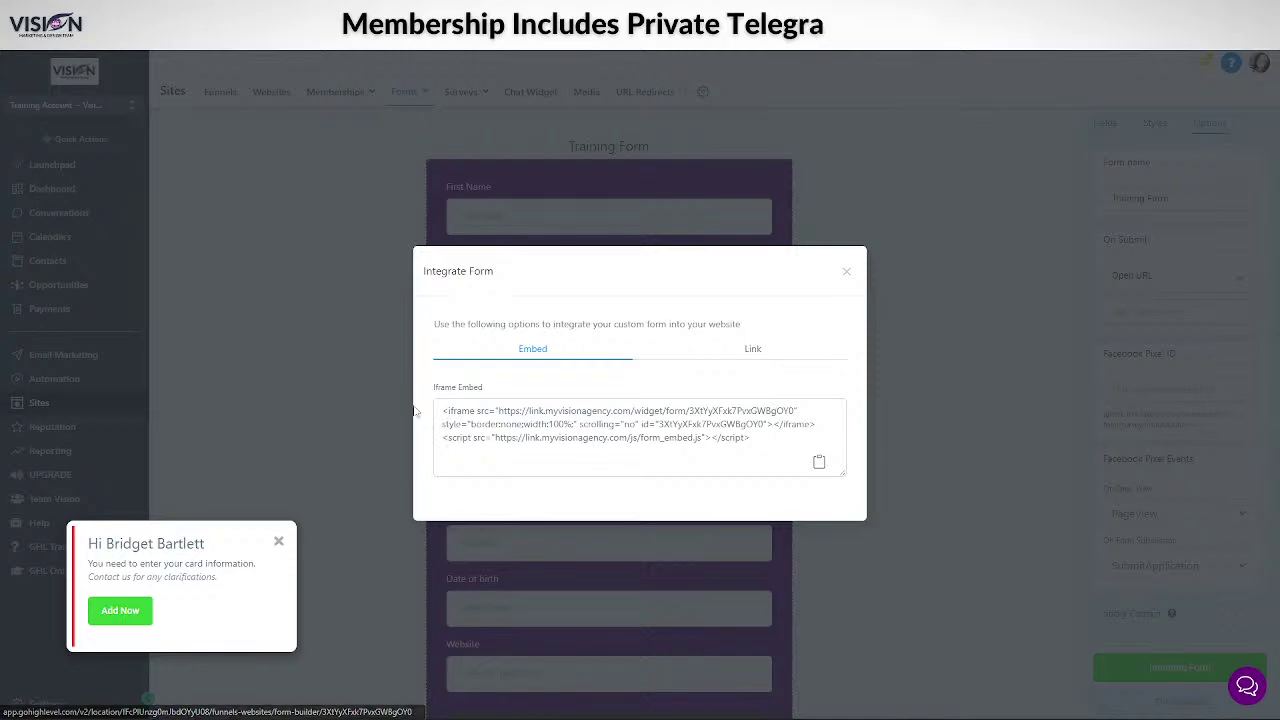
left_click(819, 462)
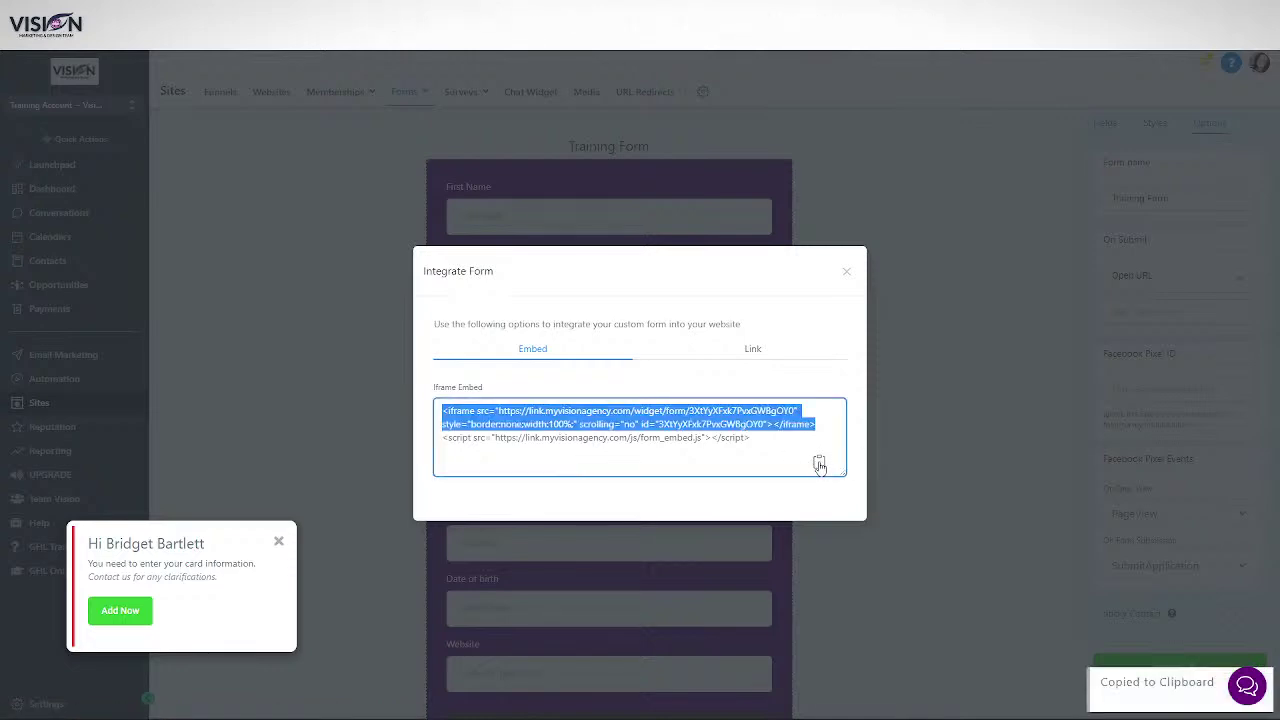
left_click(846, 275)
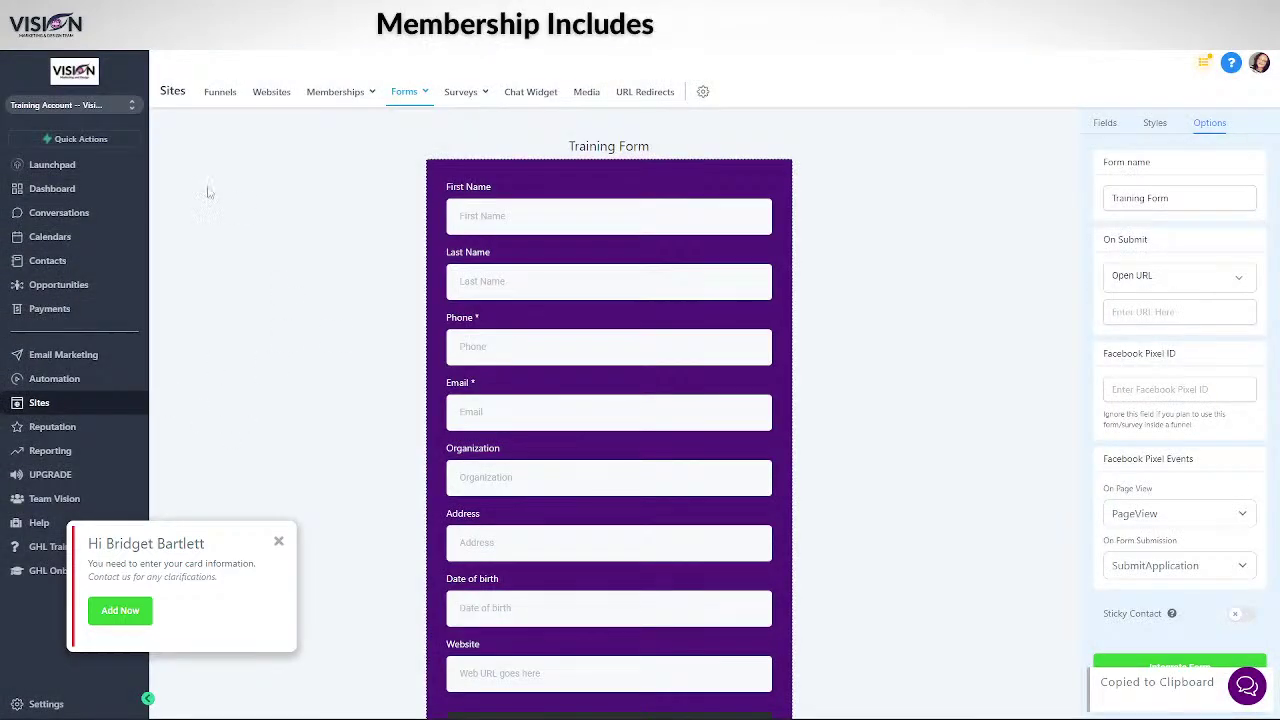
- Create a new website named 'Training Website'
left_click(272, 93)
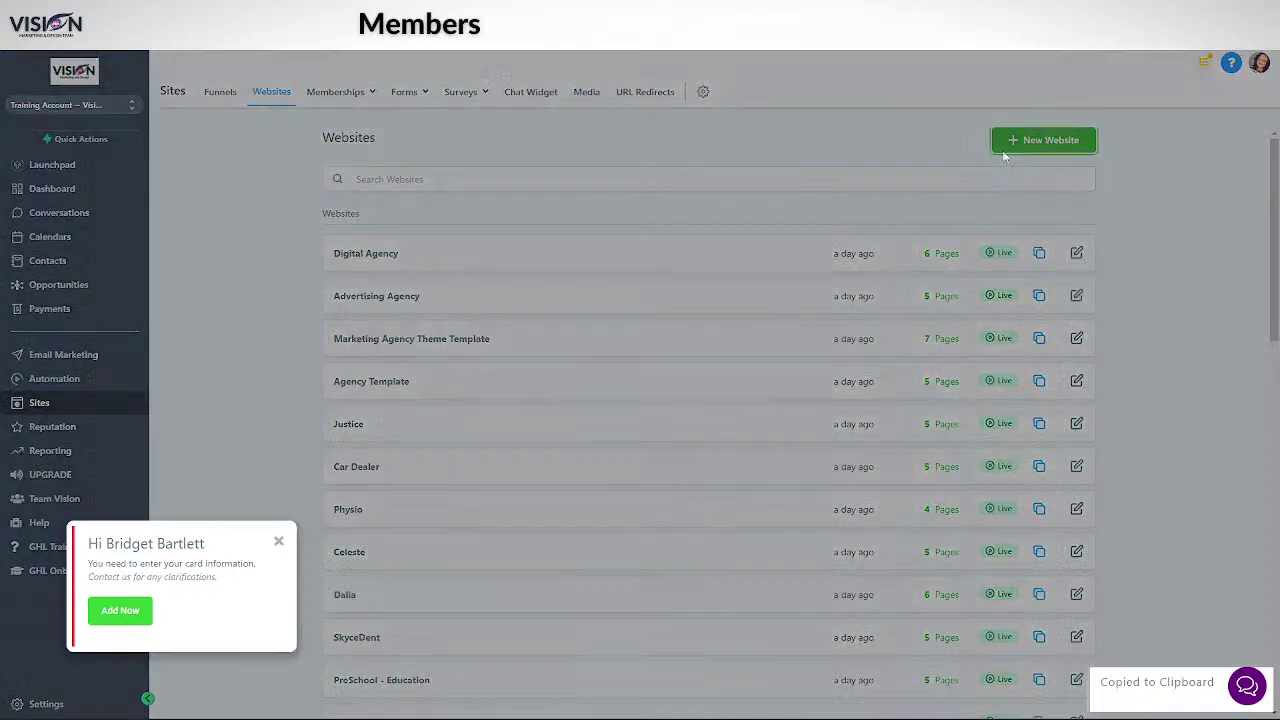
left_click(1045, 140)
left_click(696, 167)
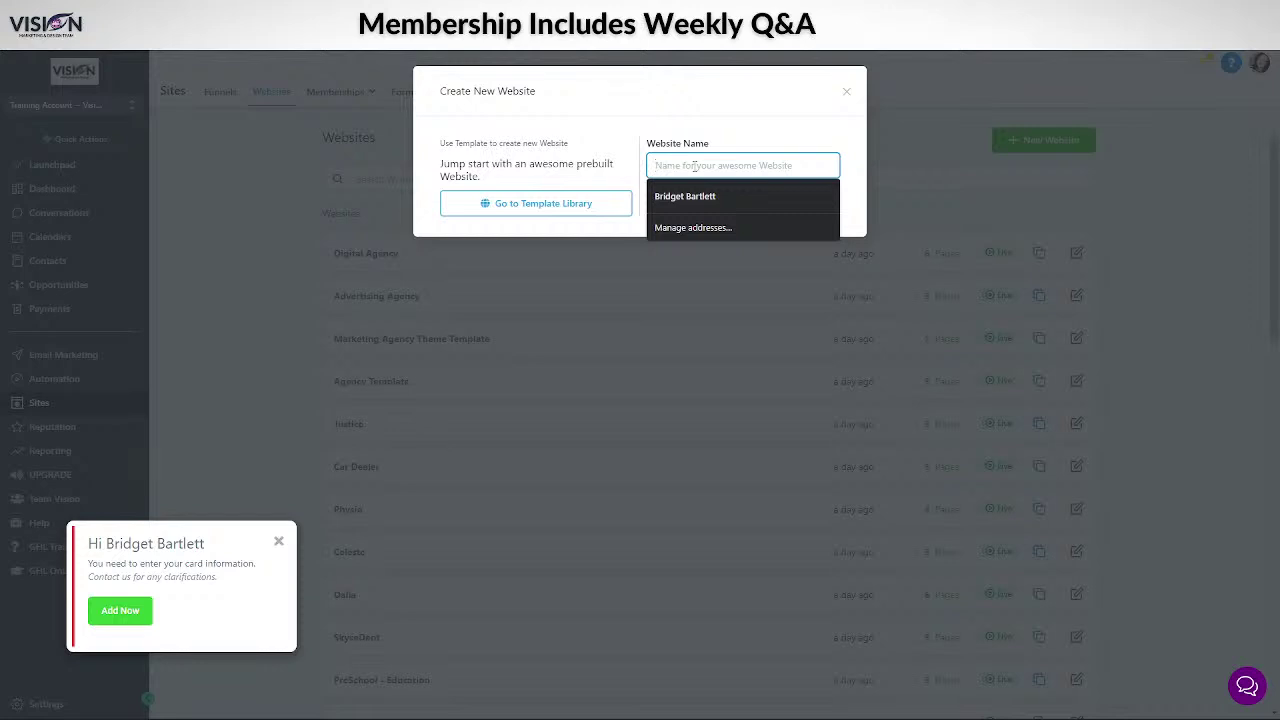
type("Training ")
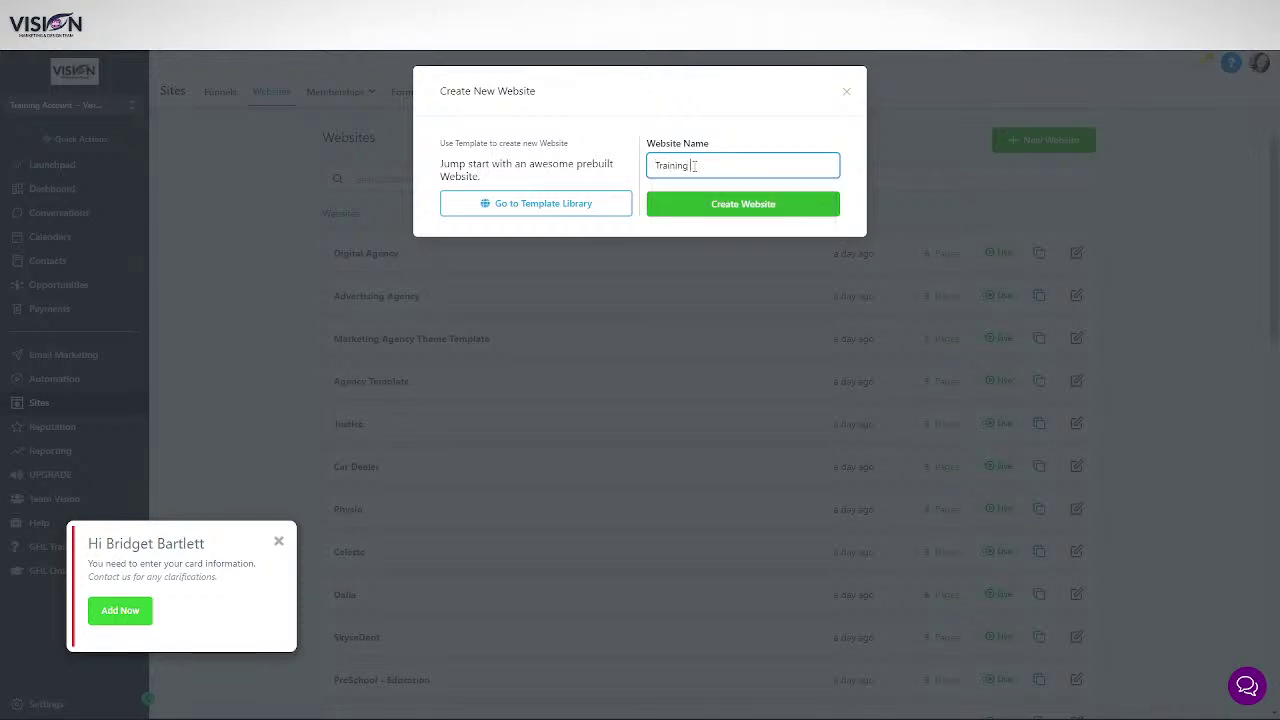
type("Website")
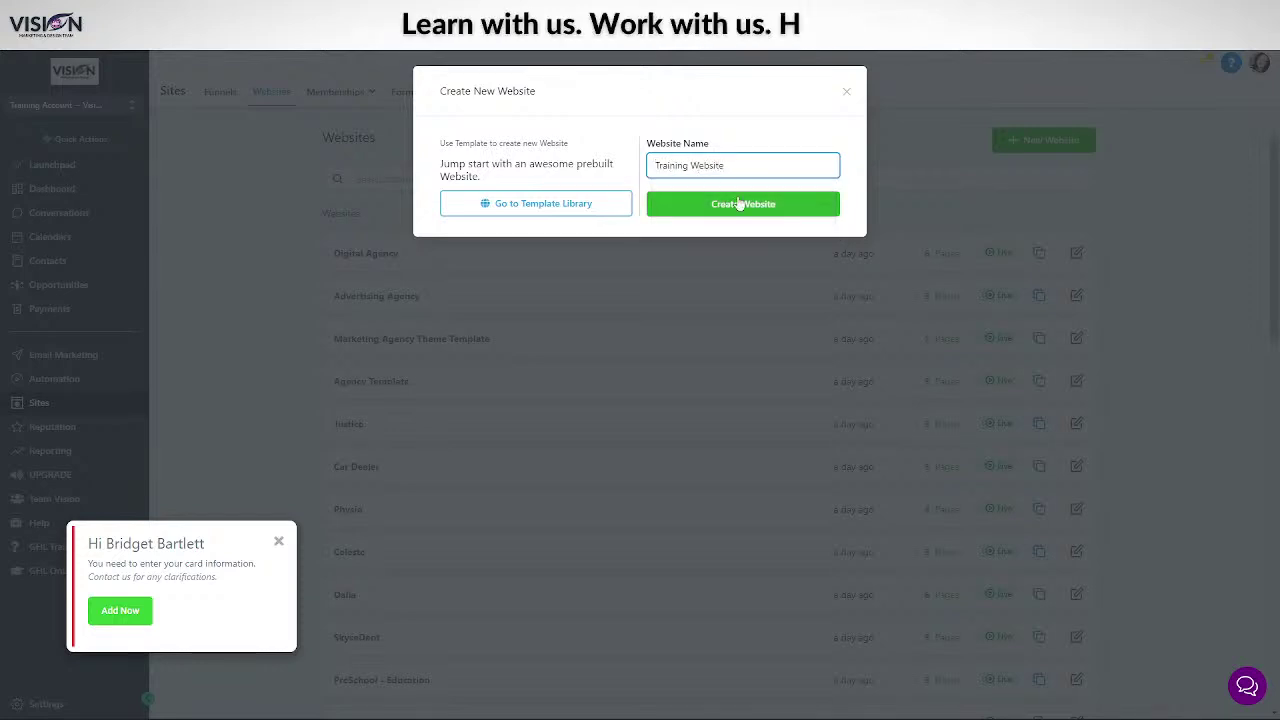
left_click(738, 203)
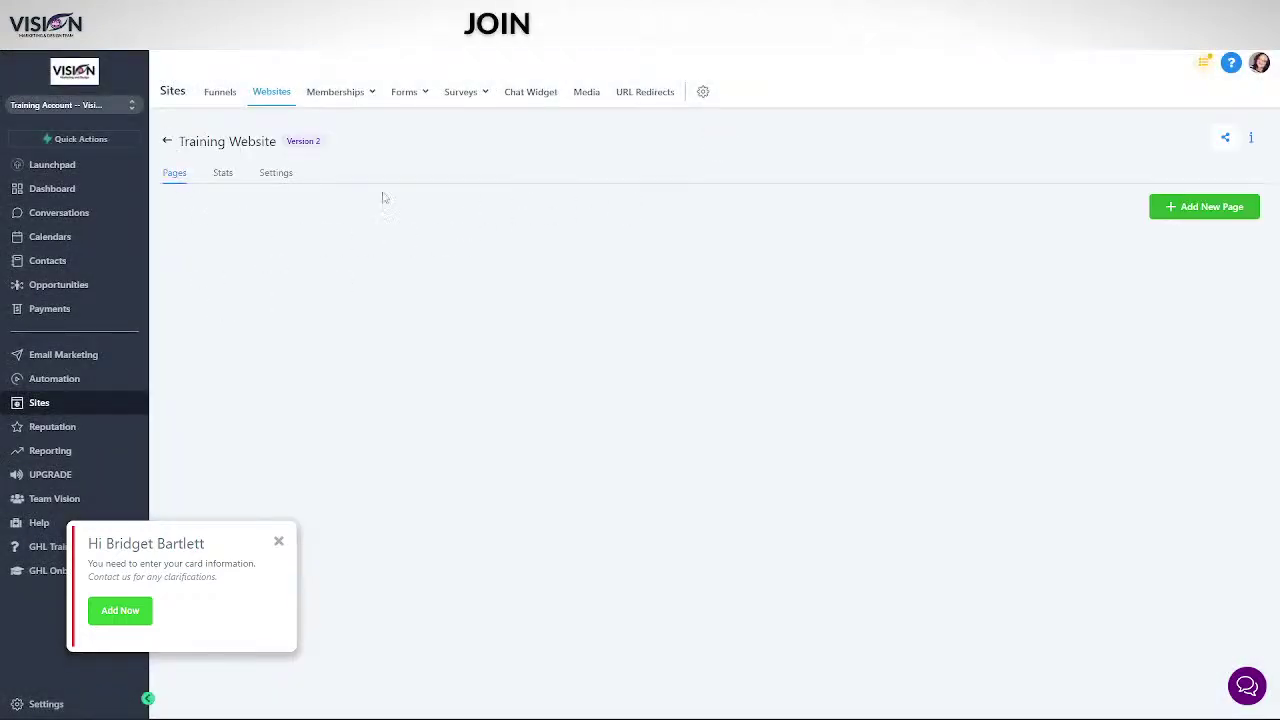
- Add a page named 'test' with path /test to Training Website
left_click(1195, 208)
left_click(558, 162)
type("test")
left_click(495, 219)
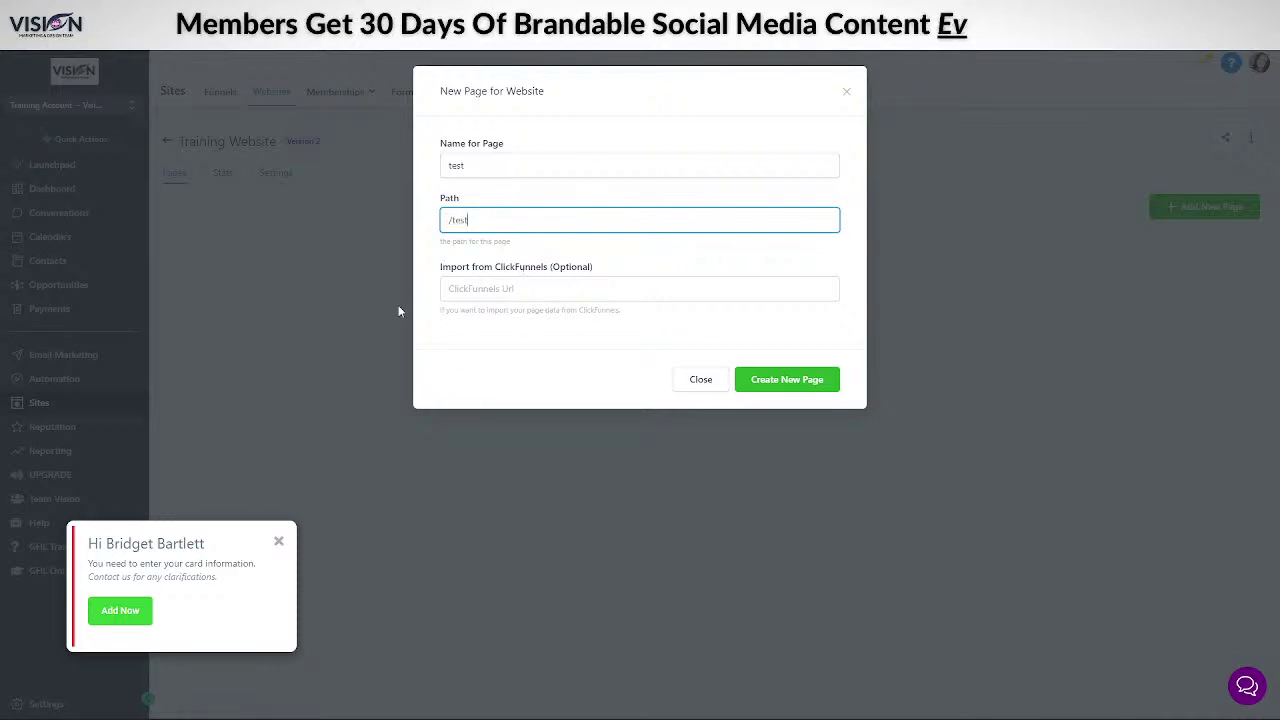
left_click(787, 382)
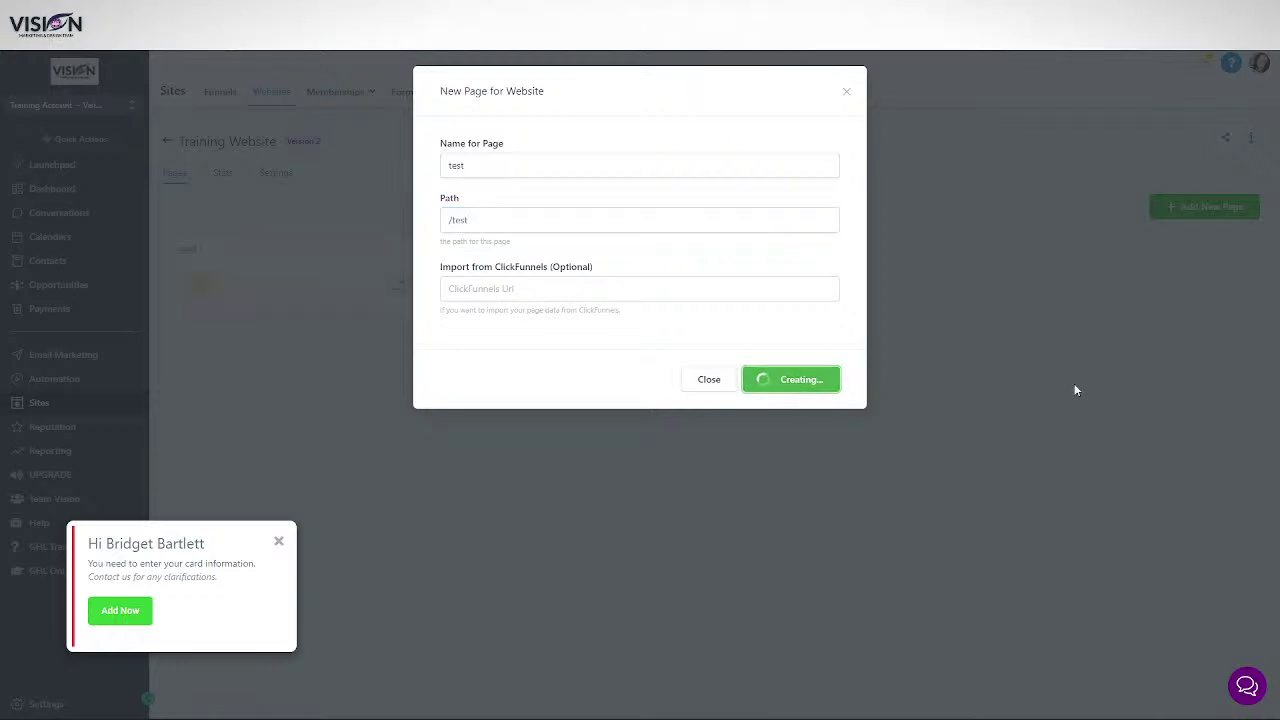
- Open the test page in the editor and add a full-width section with a one-column row
left_click(198, 369)
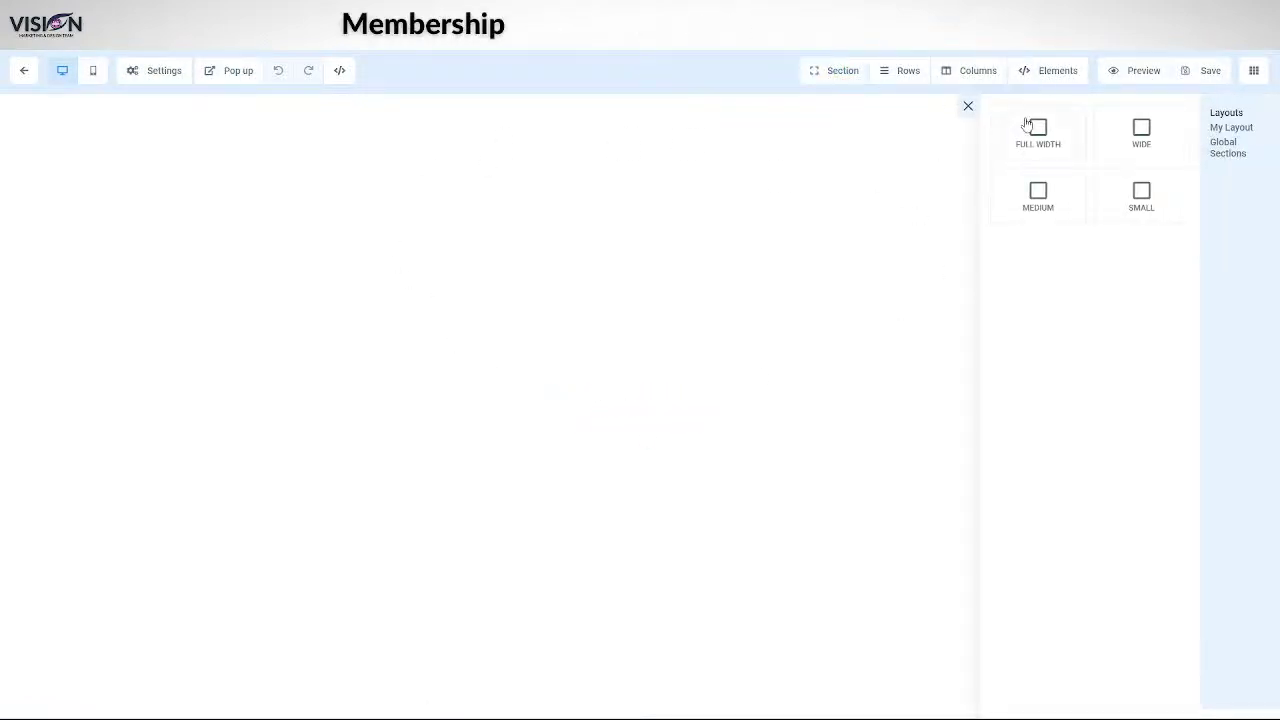
left_click(1035, 130)
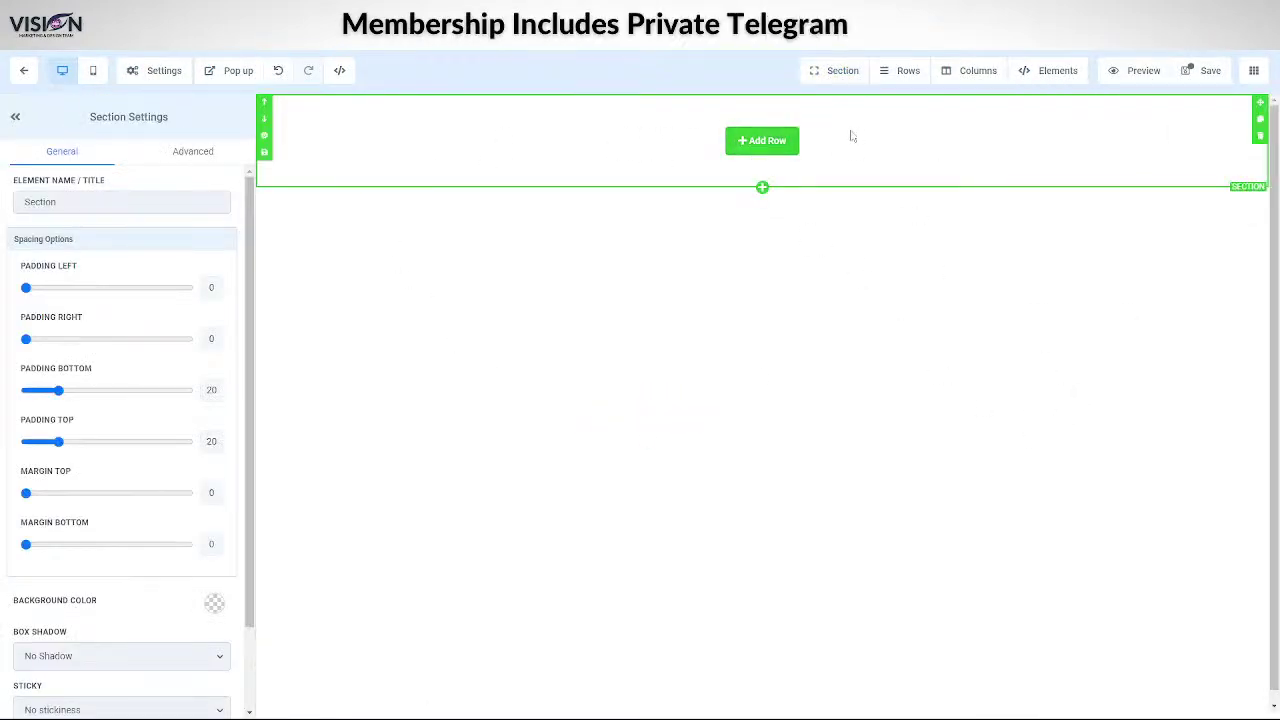
left_click(777, 141)
left_click(1108, 178)
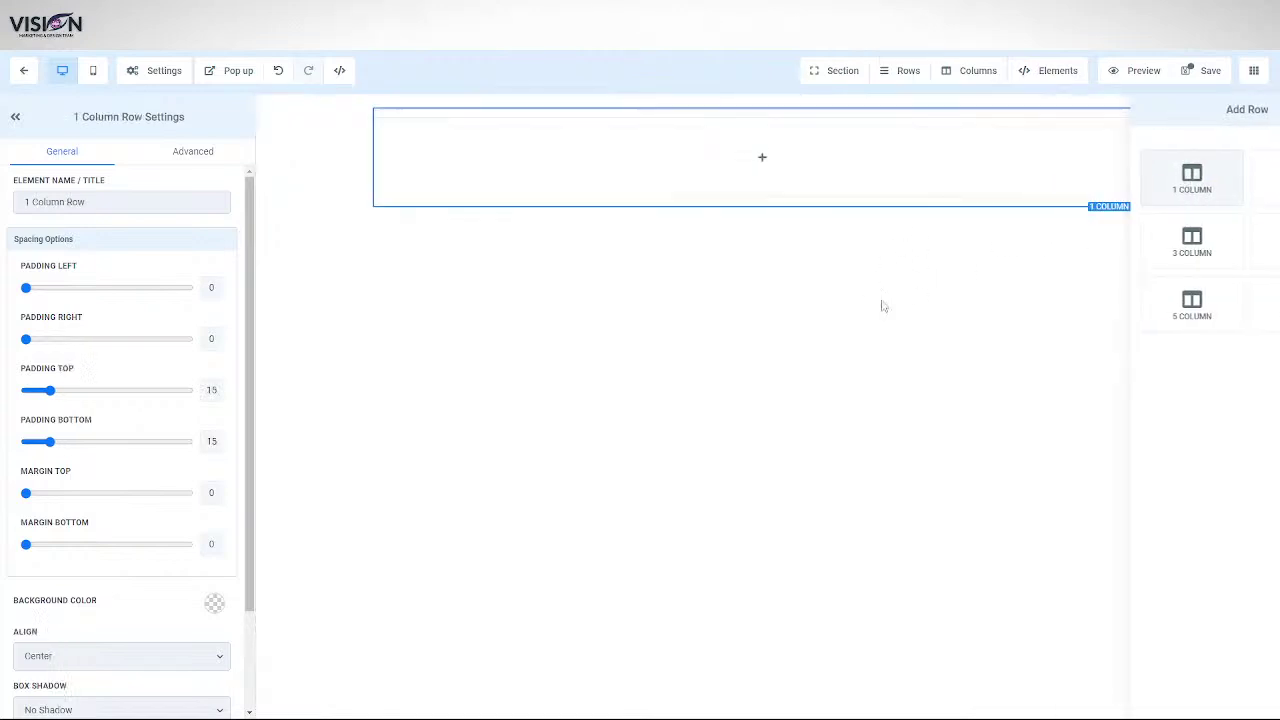
- Place a Form element in the row's single column
left_click(748, 160)
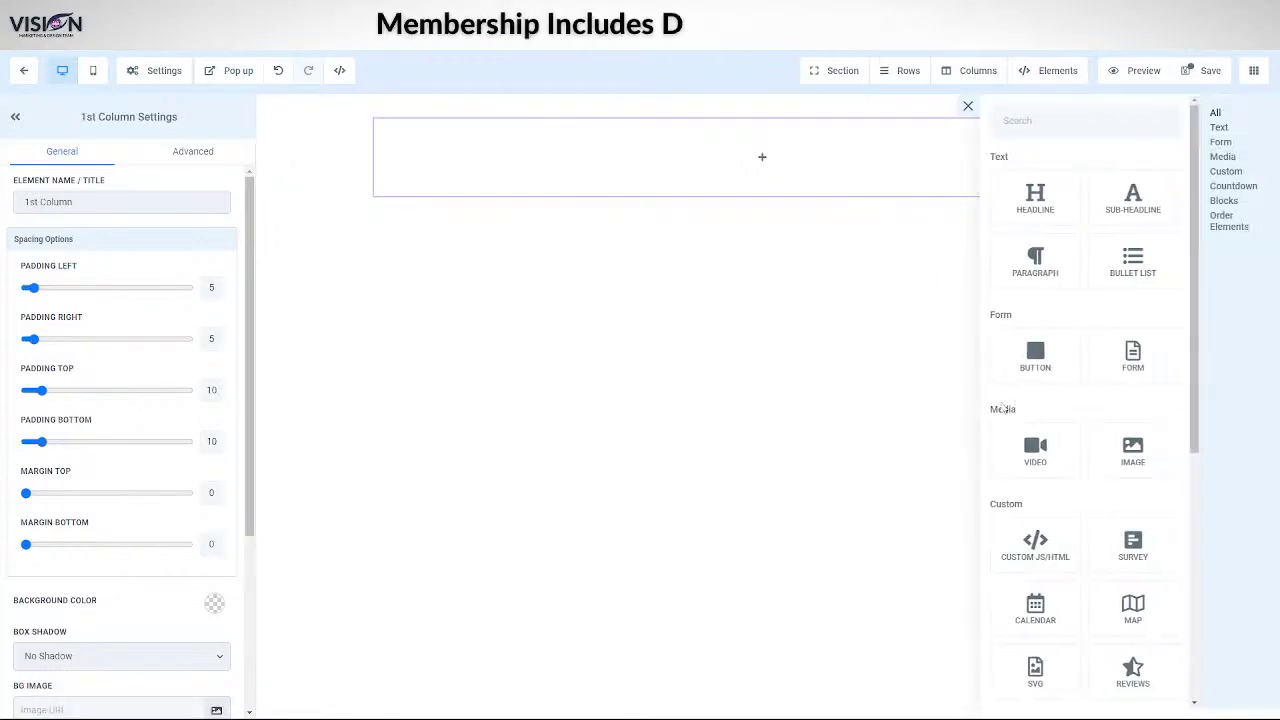
scroll(1064, 466, "down", 5)
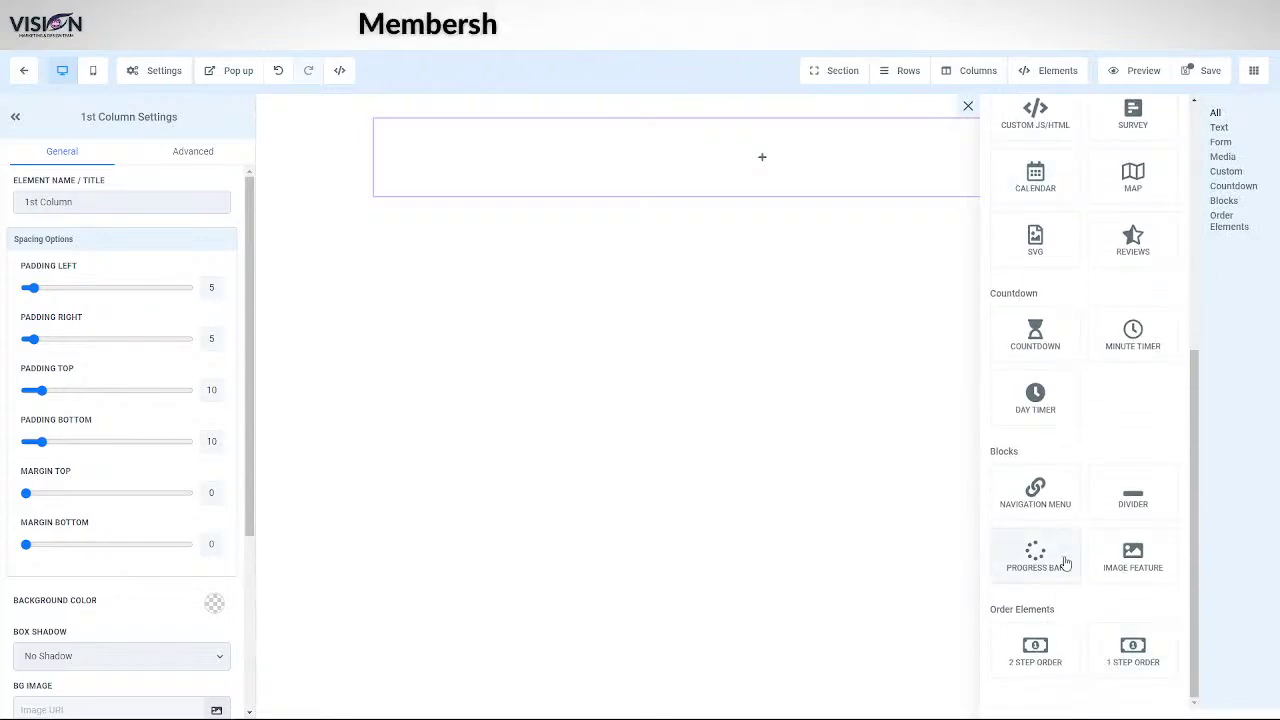
scroll(1066, 555, "up", 1)
scroll(1066, 555, "up", 4)
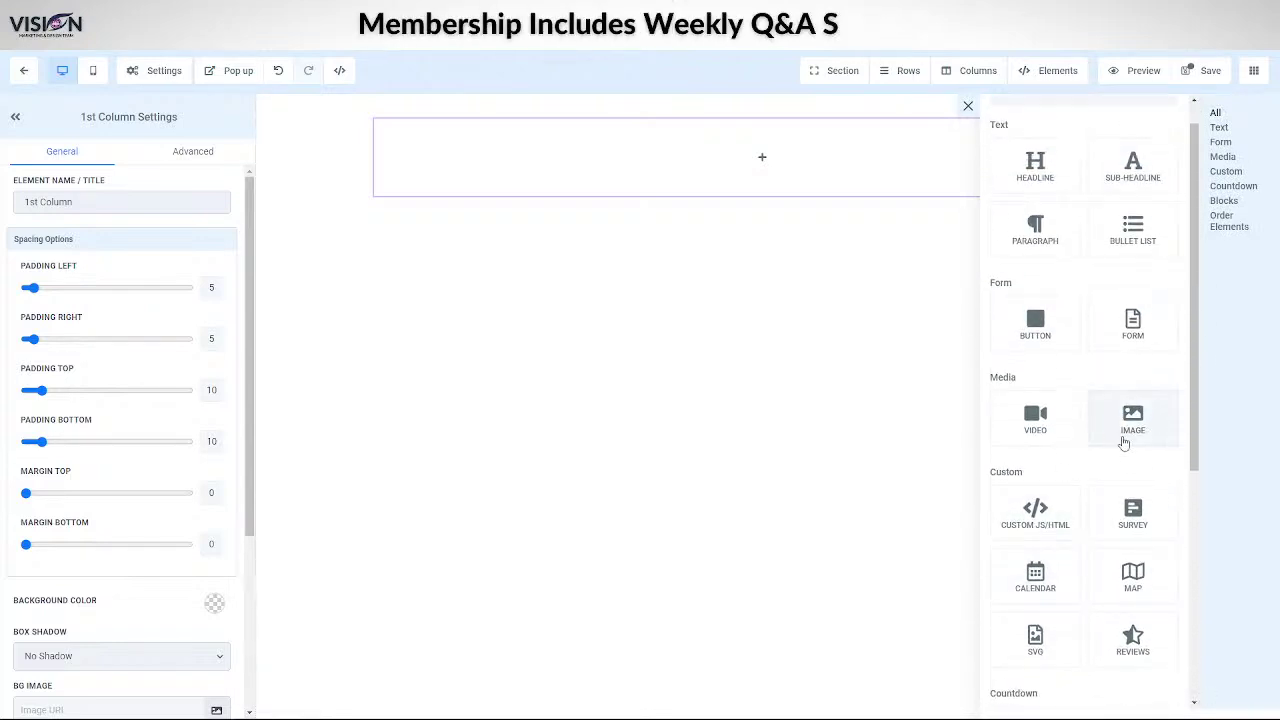
left_click(1133, 352)
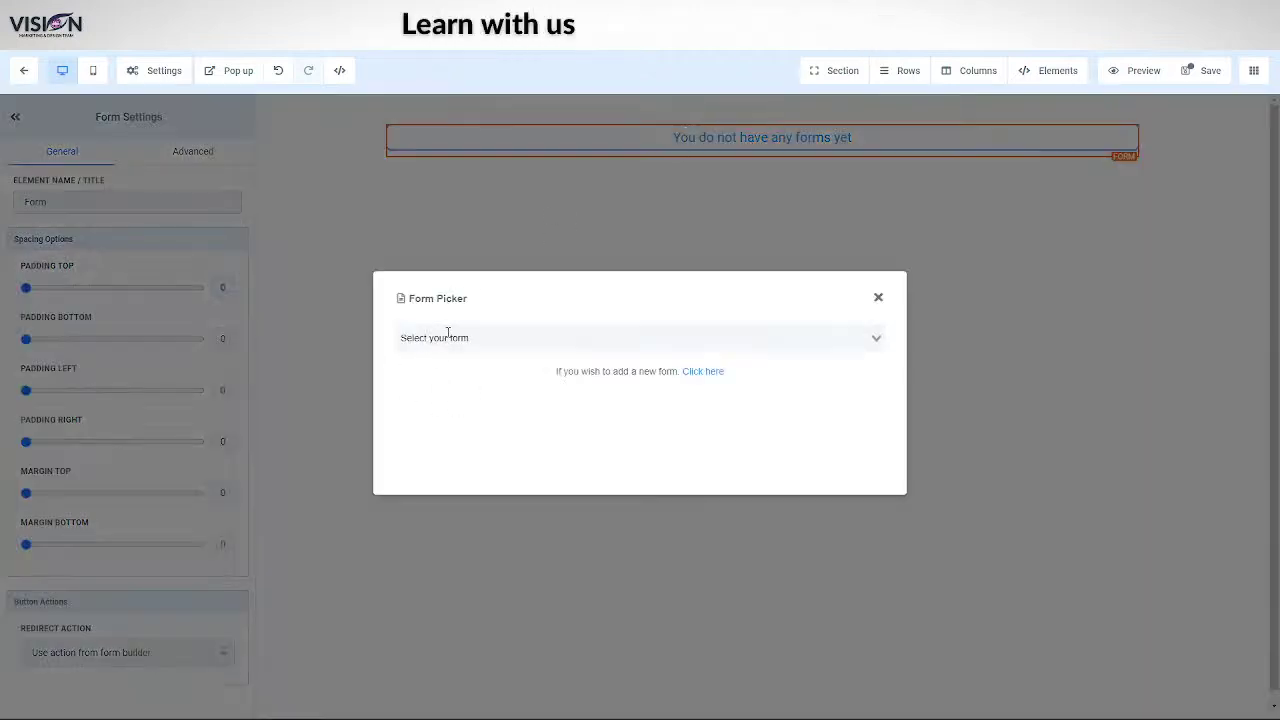
- Pick Training Form from the saved forms list for the empty Form element
left_click(447, 337)
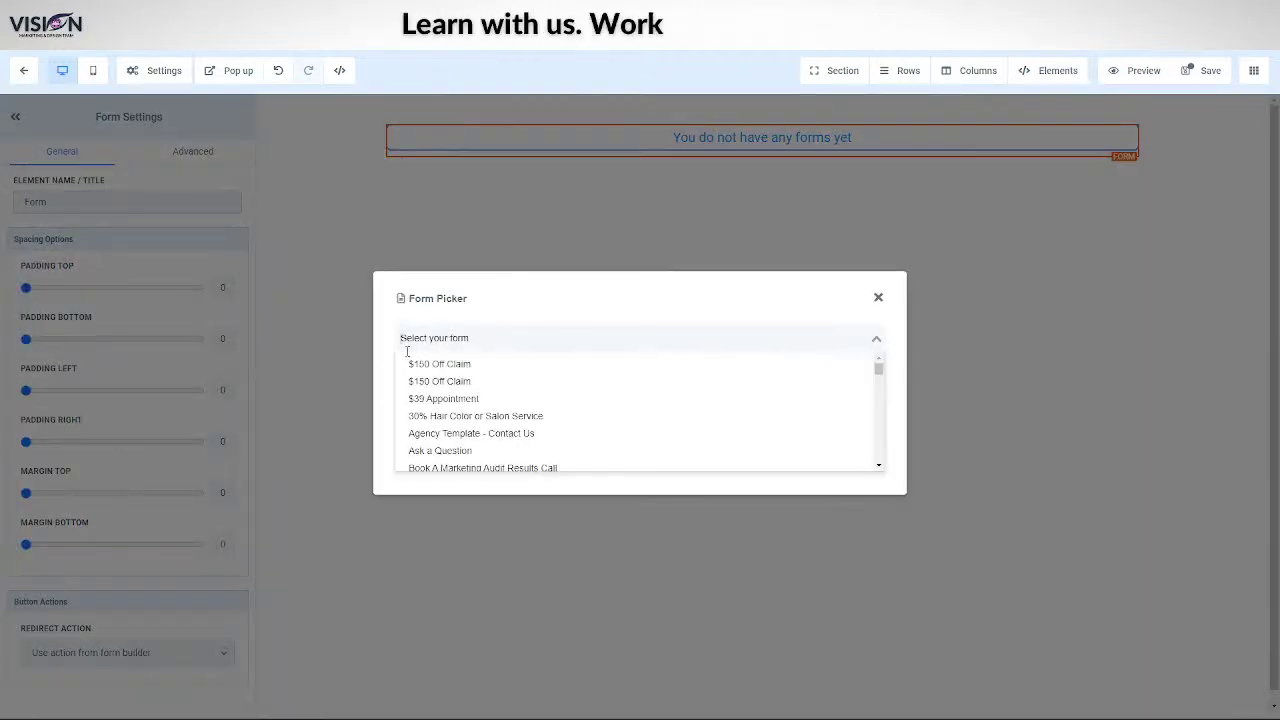
scroll(521, 449, "down", 1)
scroll(505, 445, "down", 4)
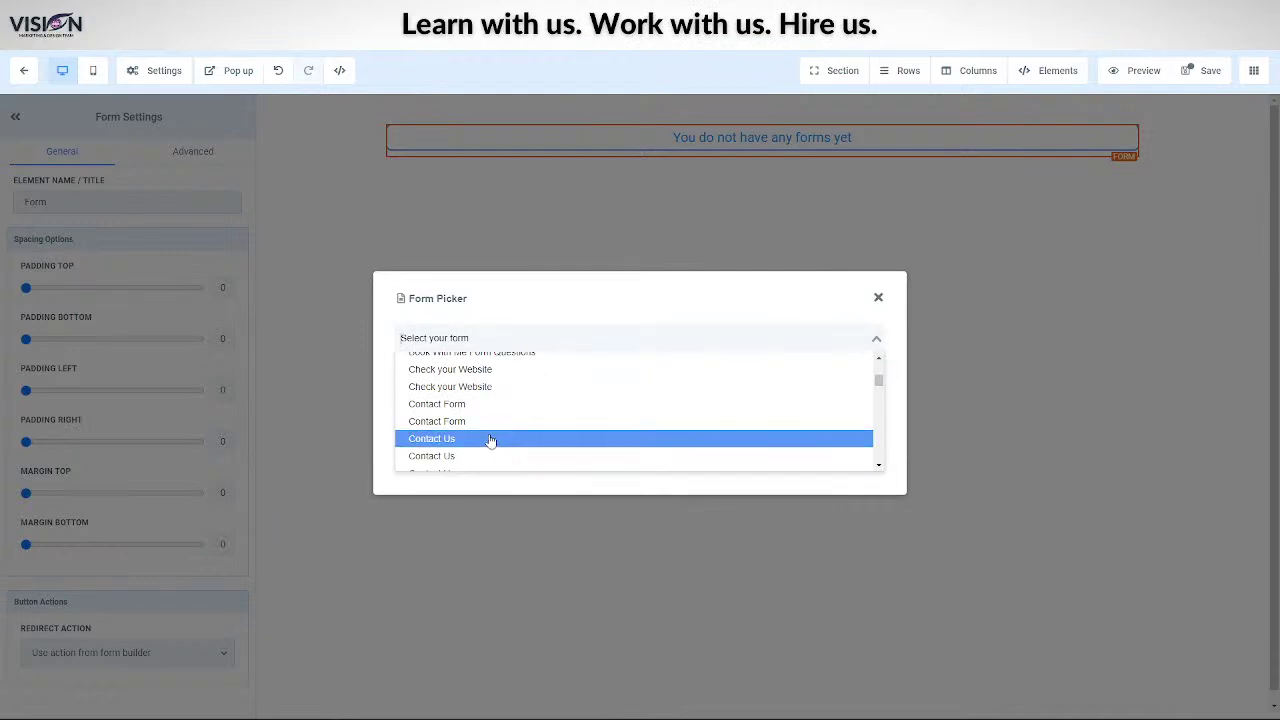
scroll(490, 438, "down", 10)
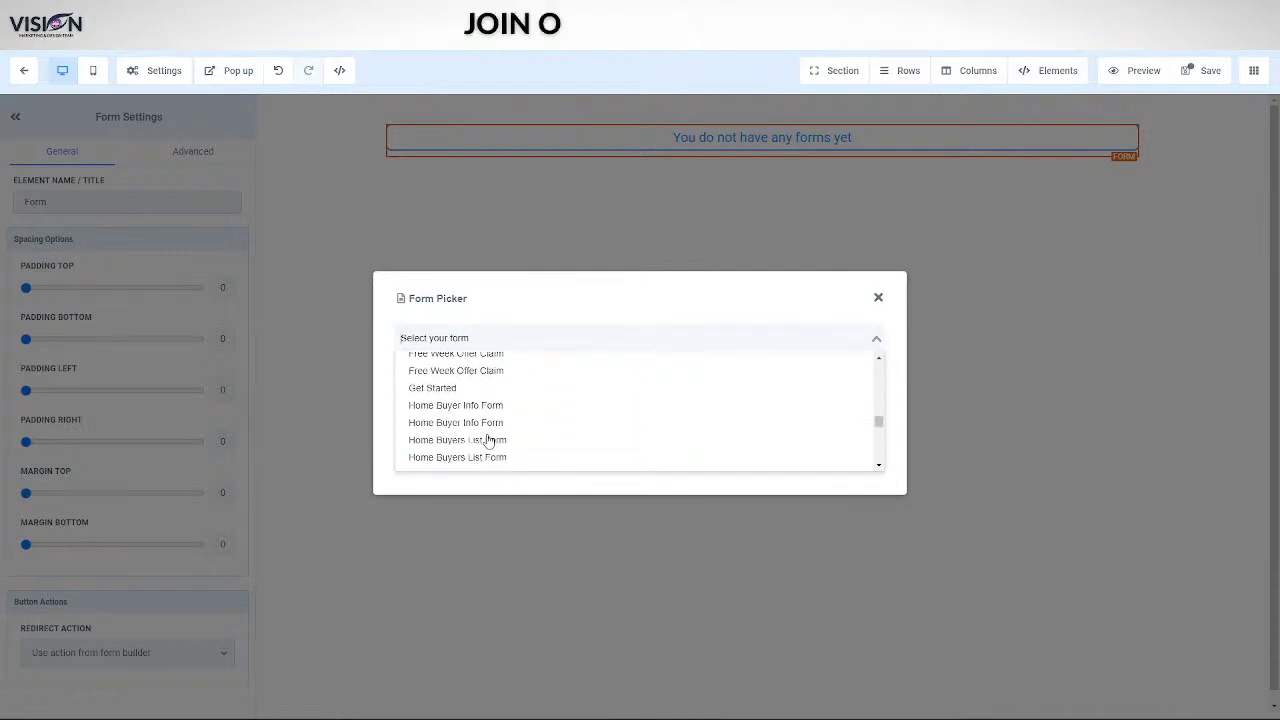
scroll(490, 440, "up", 2)
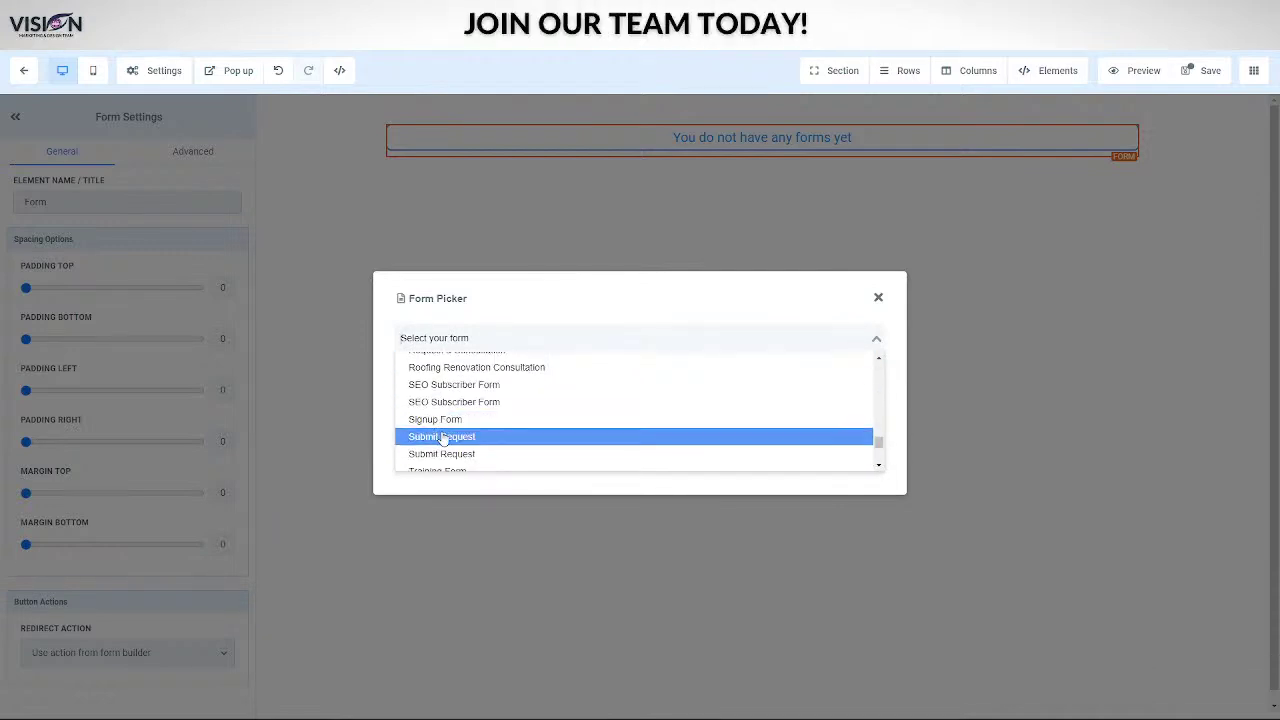
scroll(494, 449, "down", 2)
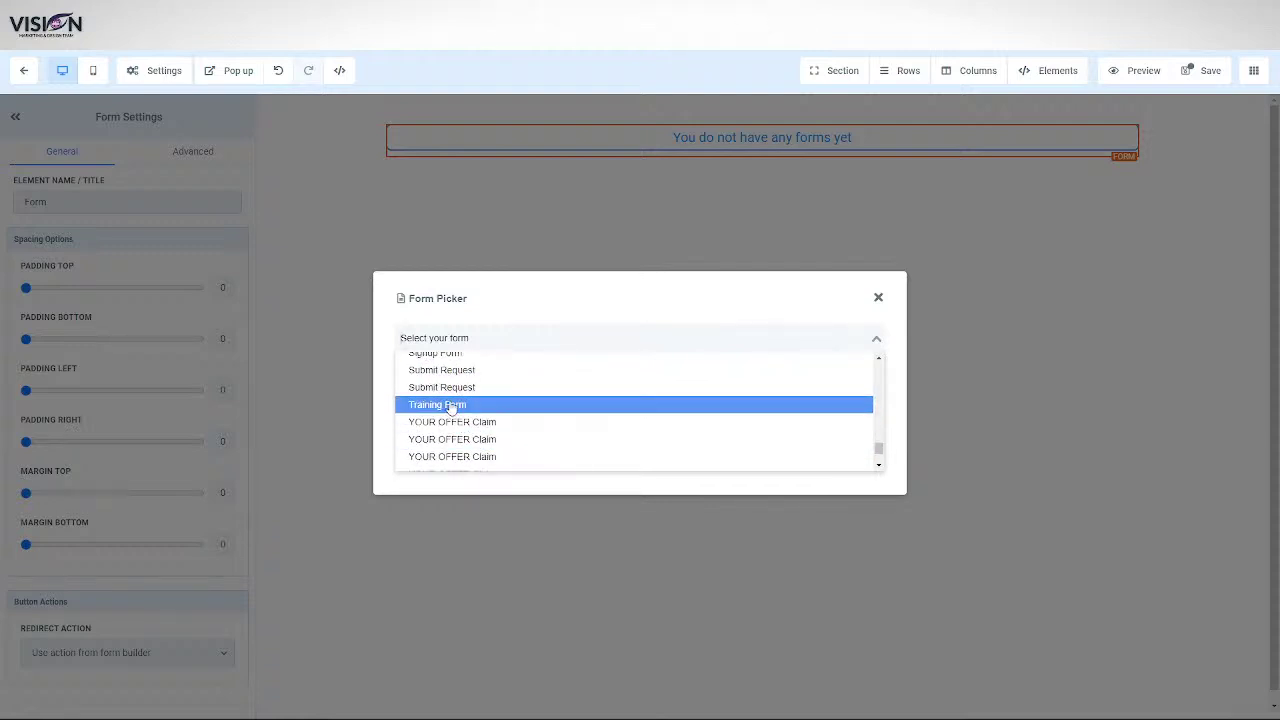
left_click(451, 404)
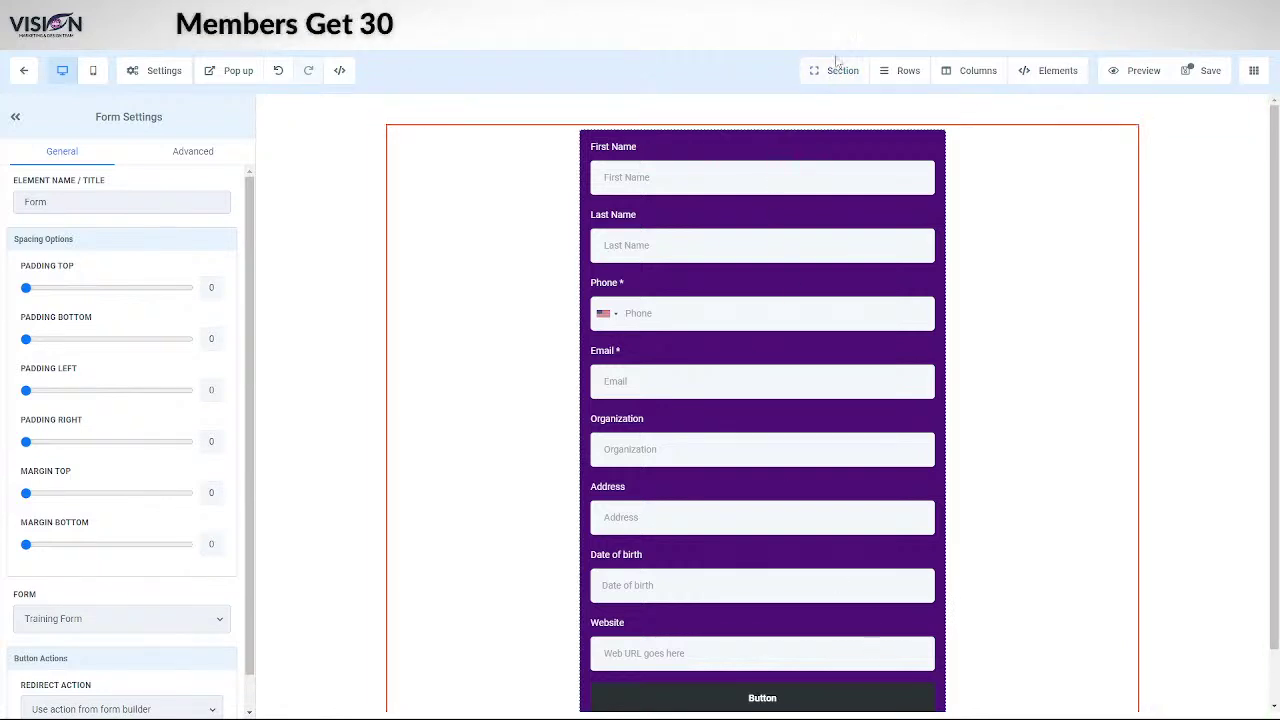
- Add a new full-width section with a single-column row above the form
left_click(842, 70)
left_click(838, 102)
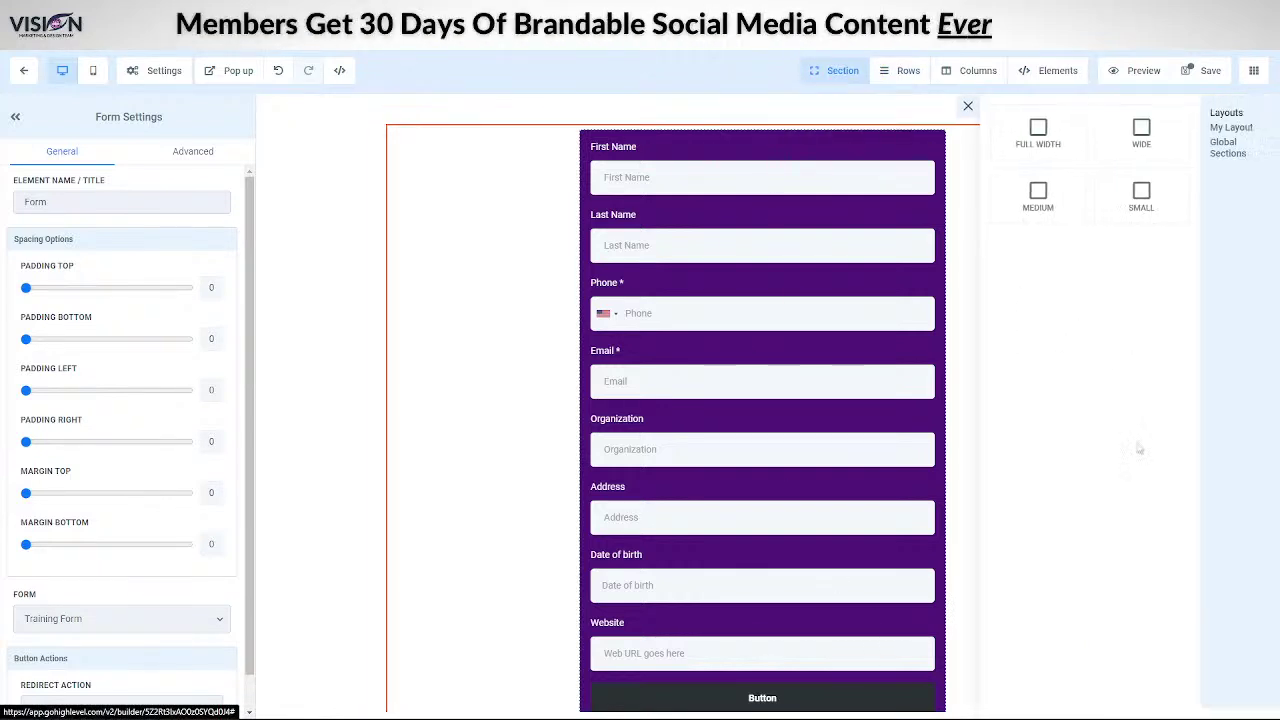
left_click_drag(1038, 132, 469, 140)
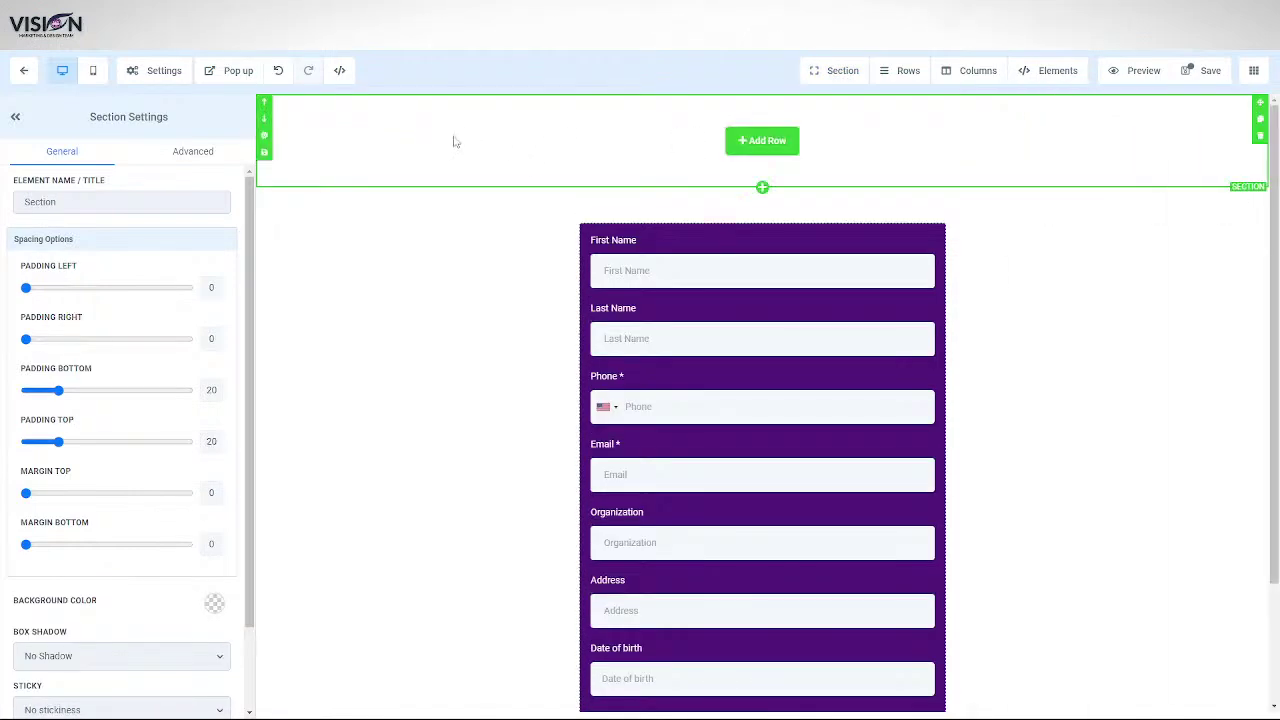
left_click(762, 140)
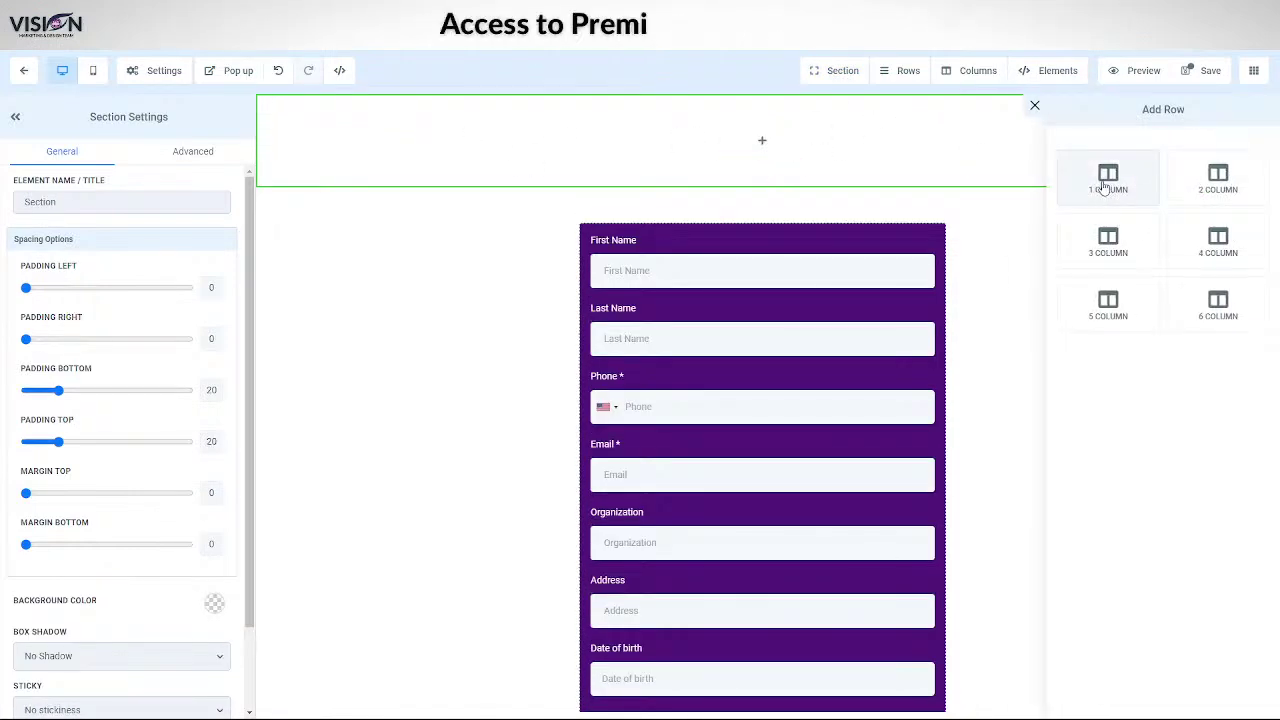
left_click(1110, 178)
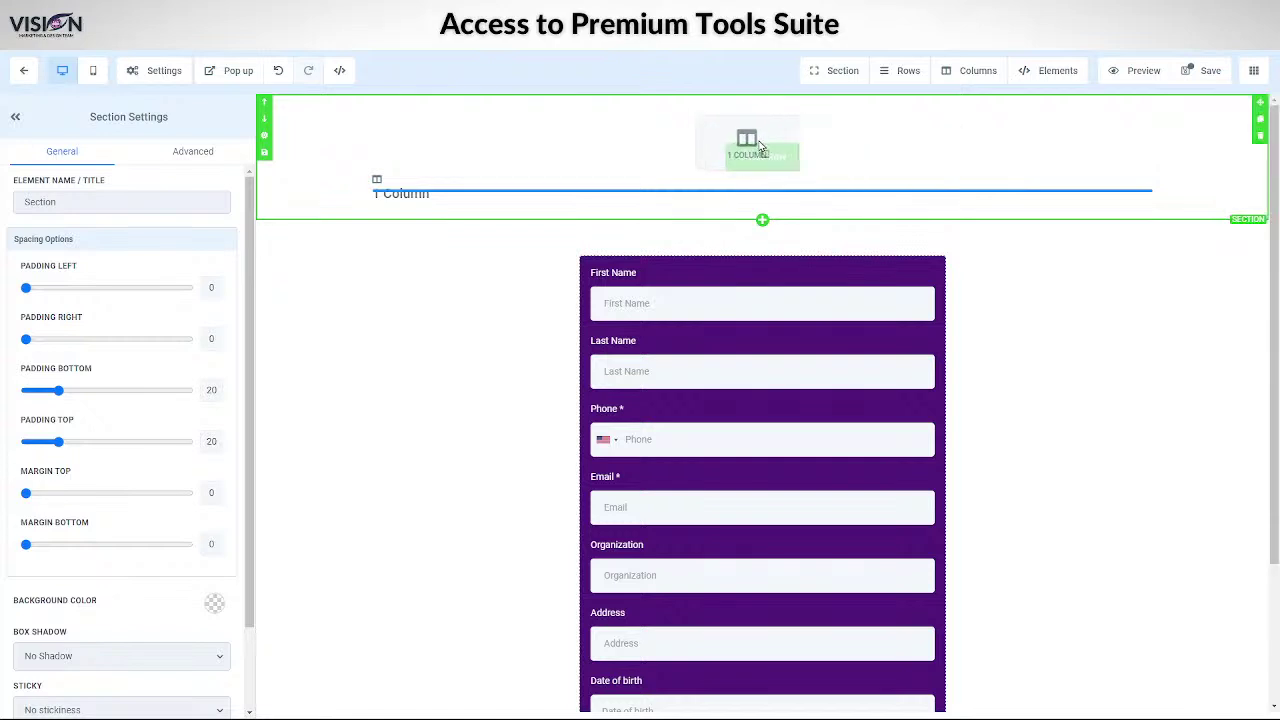
- Place an Image element into the new top row
left_click(760, 158)
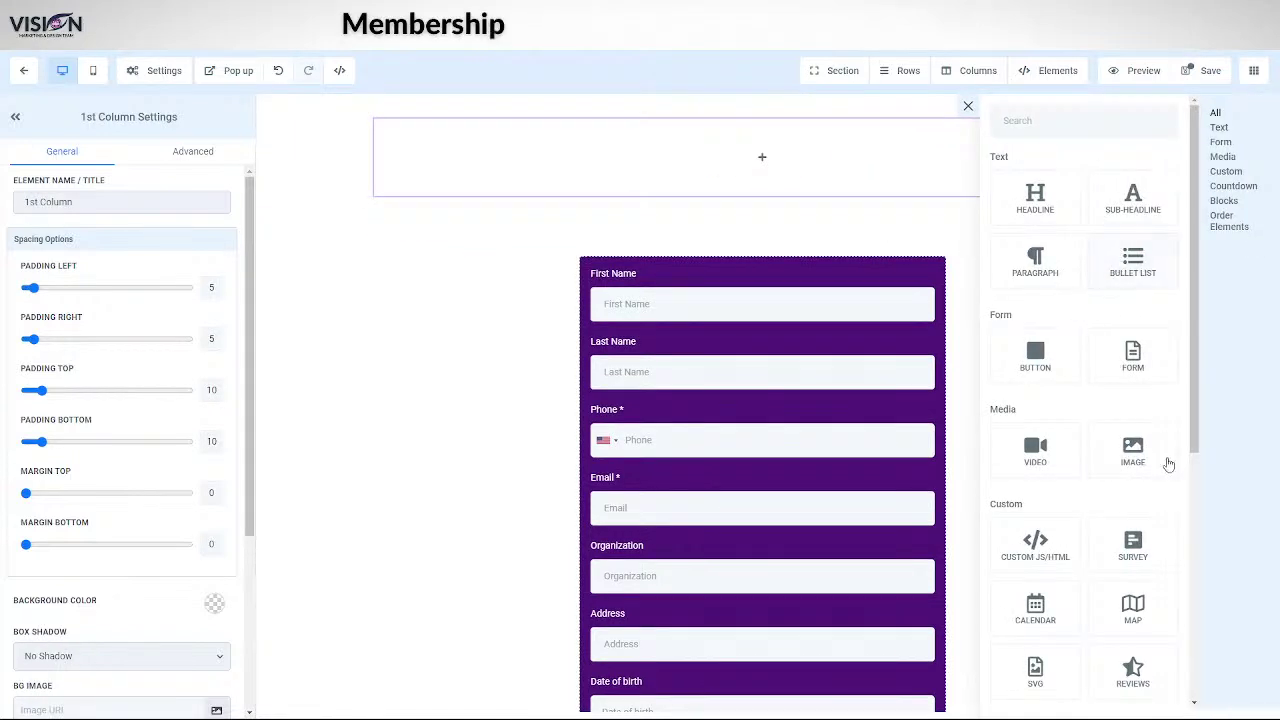
left_click_drag(1132, 449, 775, 195)
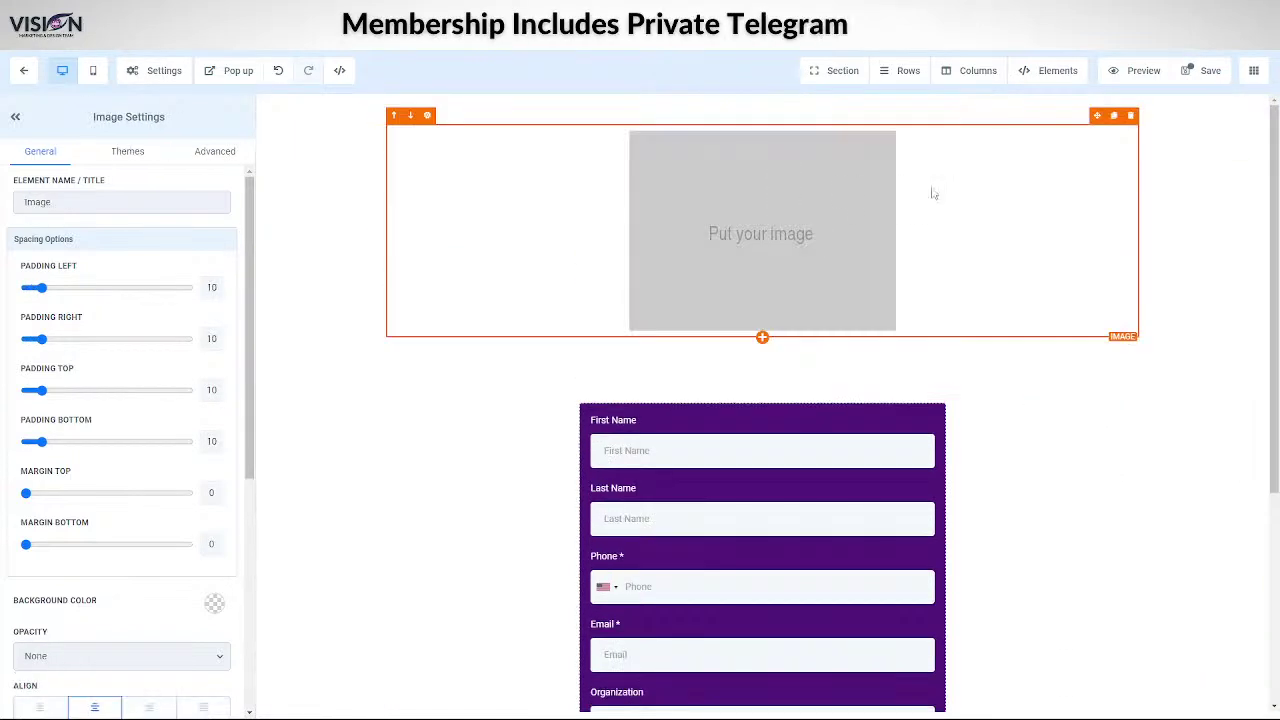
scroll(88, 624, "down", 1)
scroll(88, 624, "down", 3)
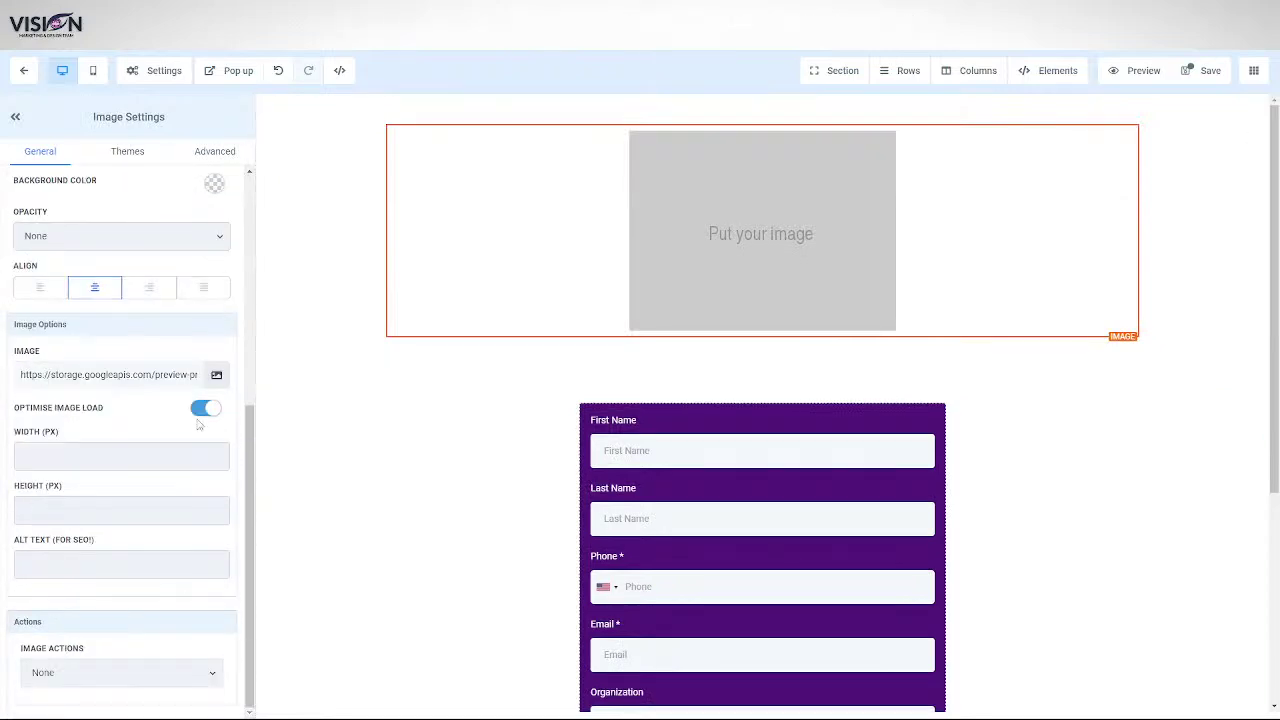
- Set the image to the dark polygon picture from the Relocated Item media folder
left_click(216, 380)
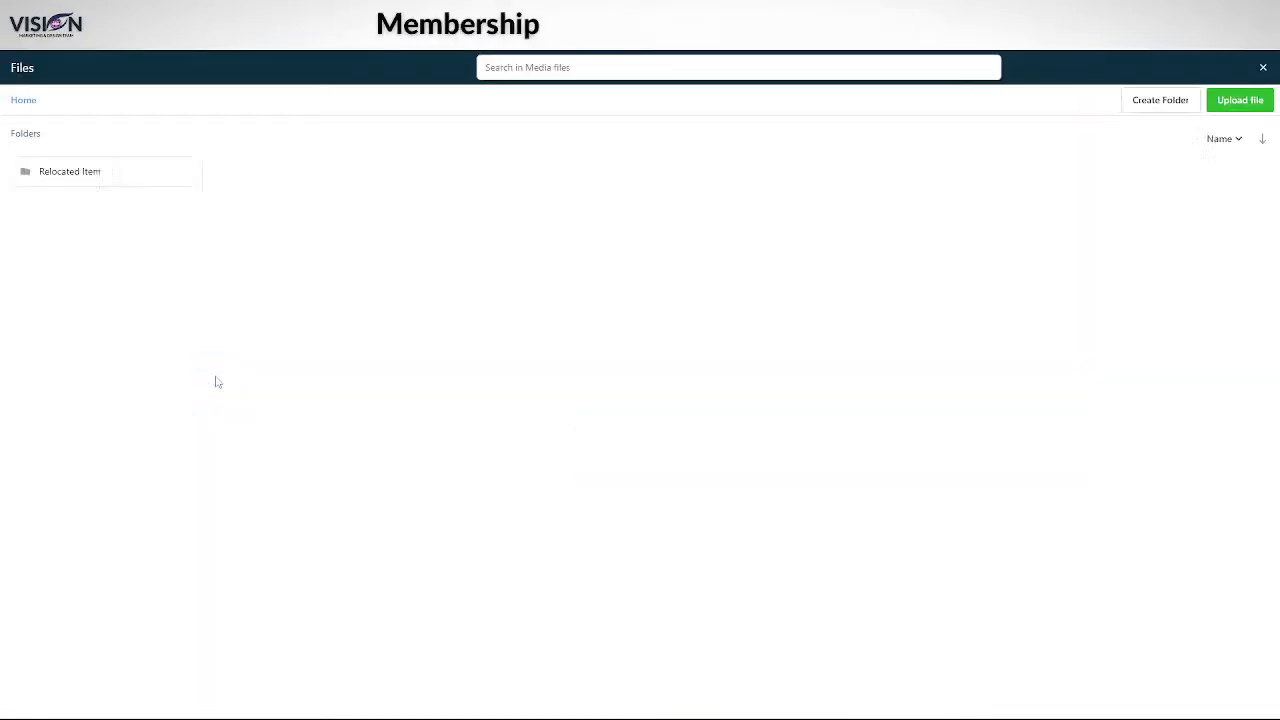
left_click(114, 174)
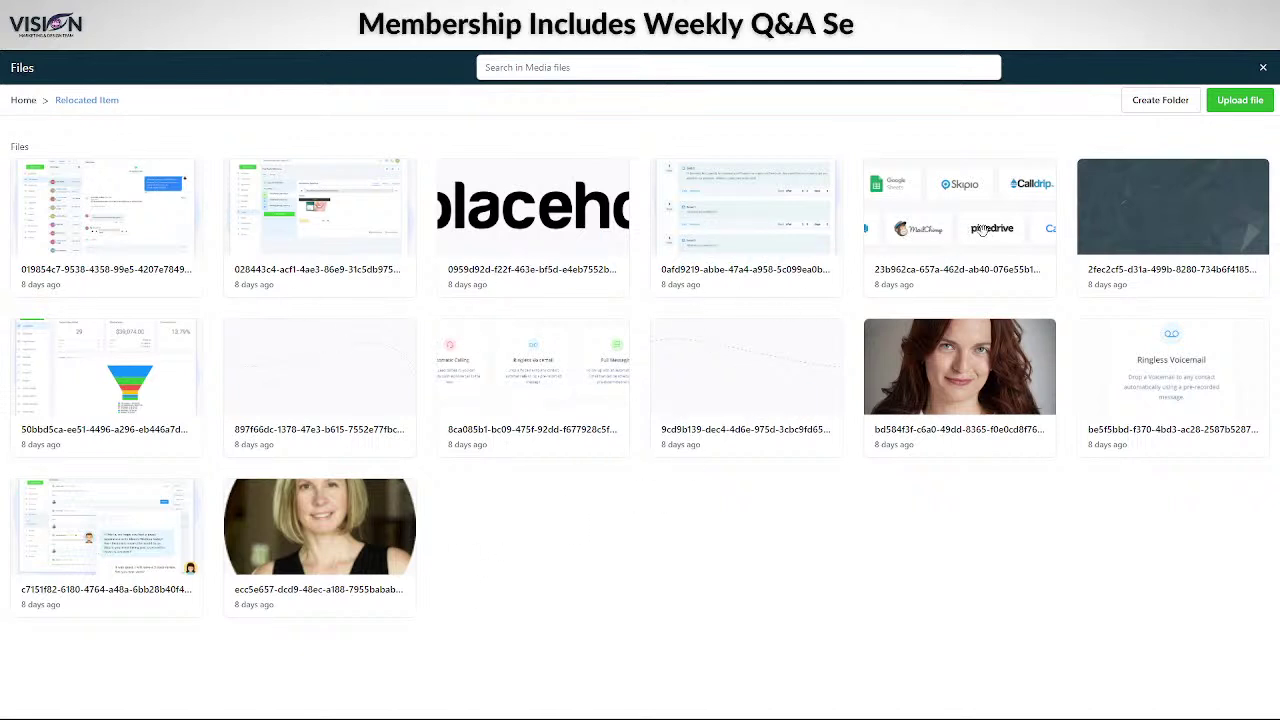
left_click(1186, 214)
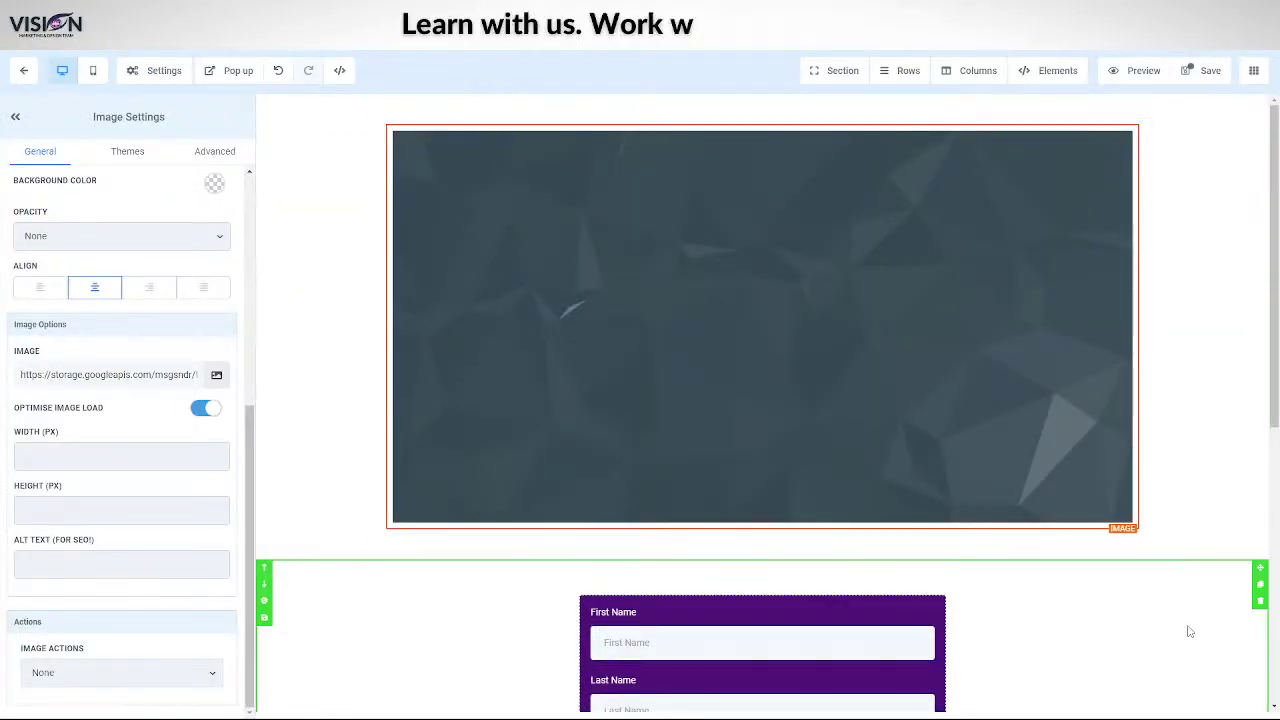
- Check the banner image and form on the page, then save with Ctrl+S
scroll(1083, 549, "down", 1)
scroll(1083, 549, "down", 2)
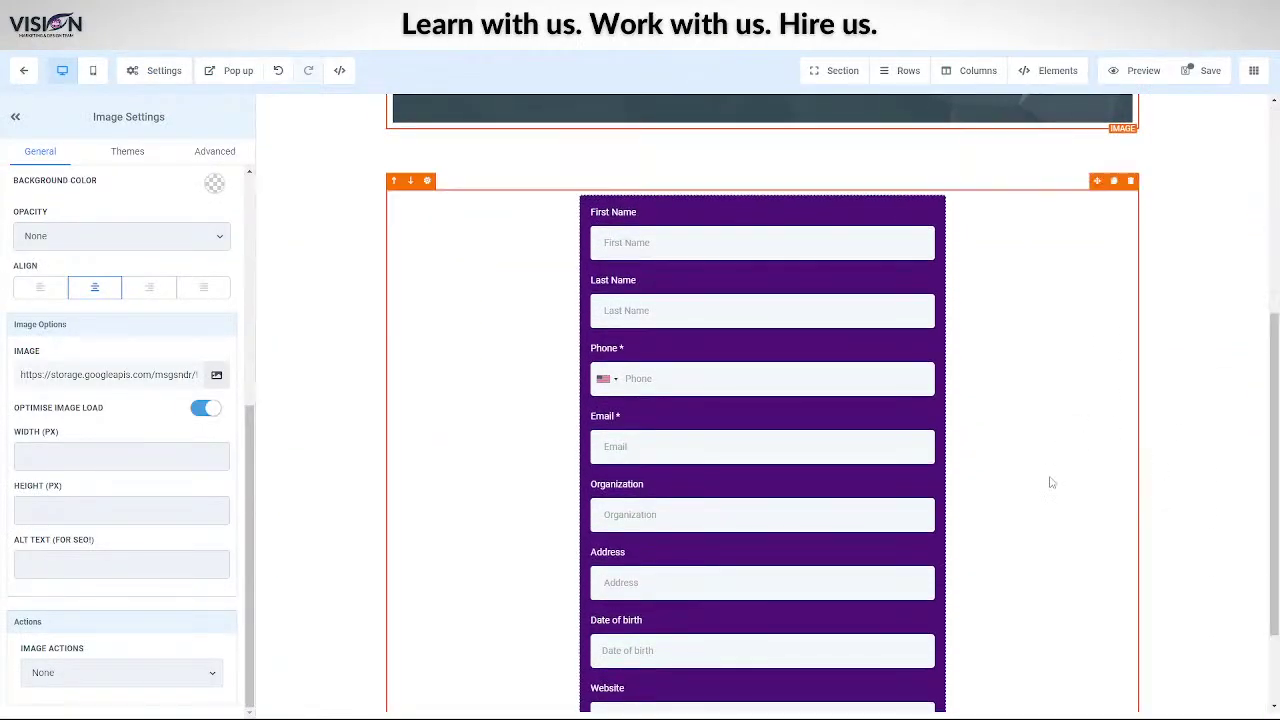
scroll(650, 266, "up", 3)
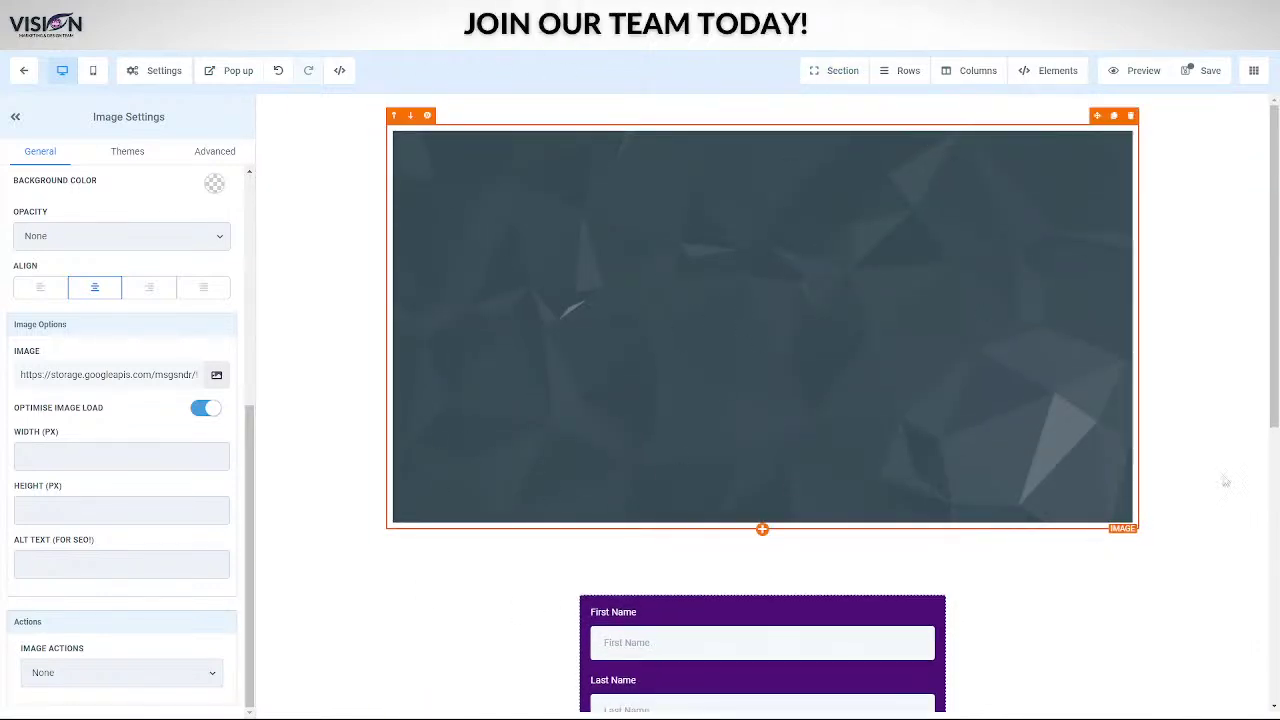
scroll(997, 274, "down", 5)
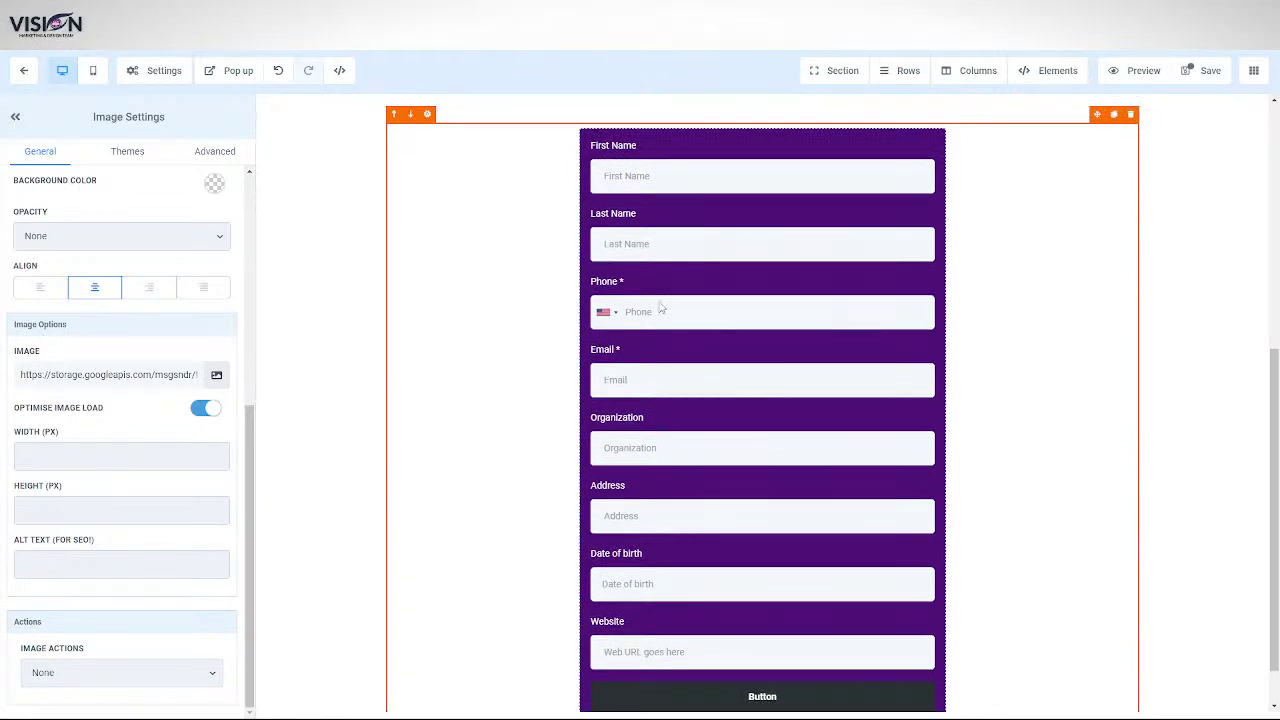
scroll(660, 240, "up", 3)
scroll(500, 472, "down", 3)
scroll(500, 465, "up", 4)
scroll(886, 495, "down", 5)
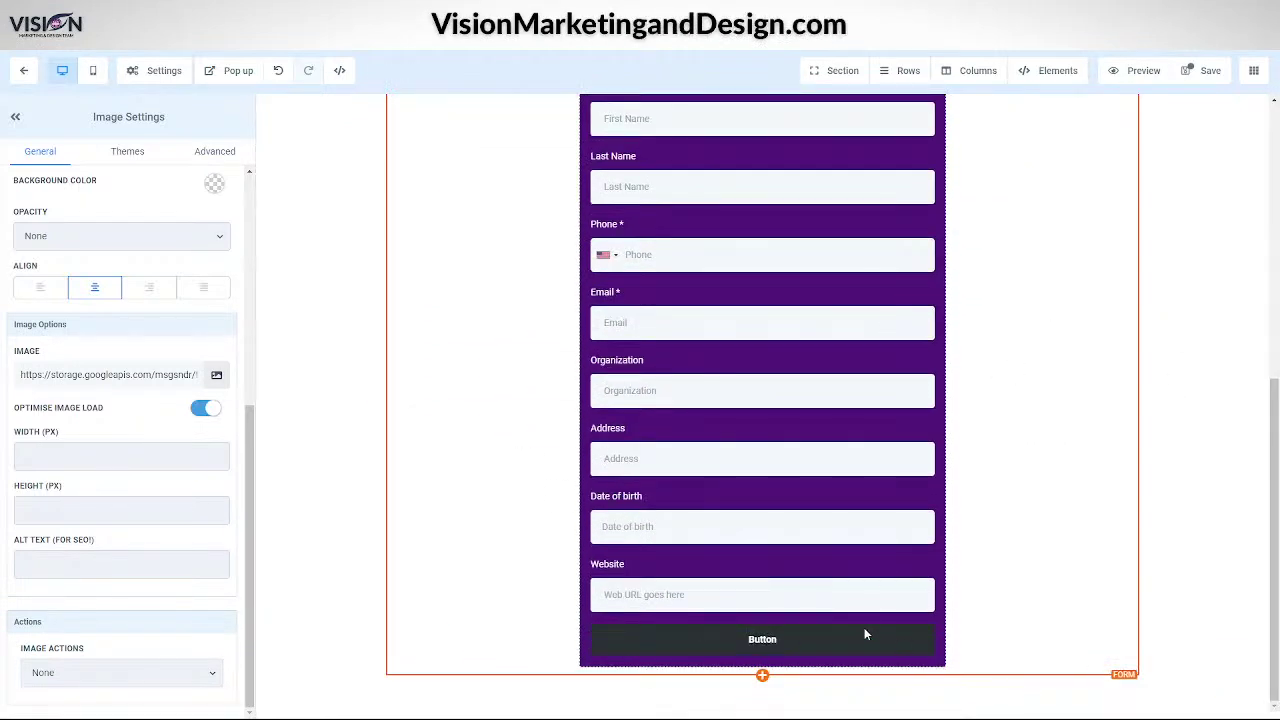
key("ctrl+s")
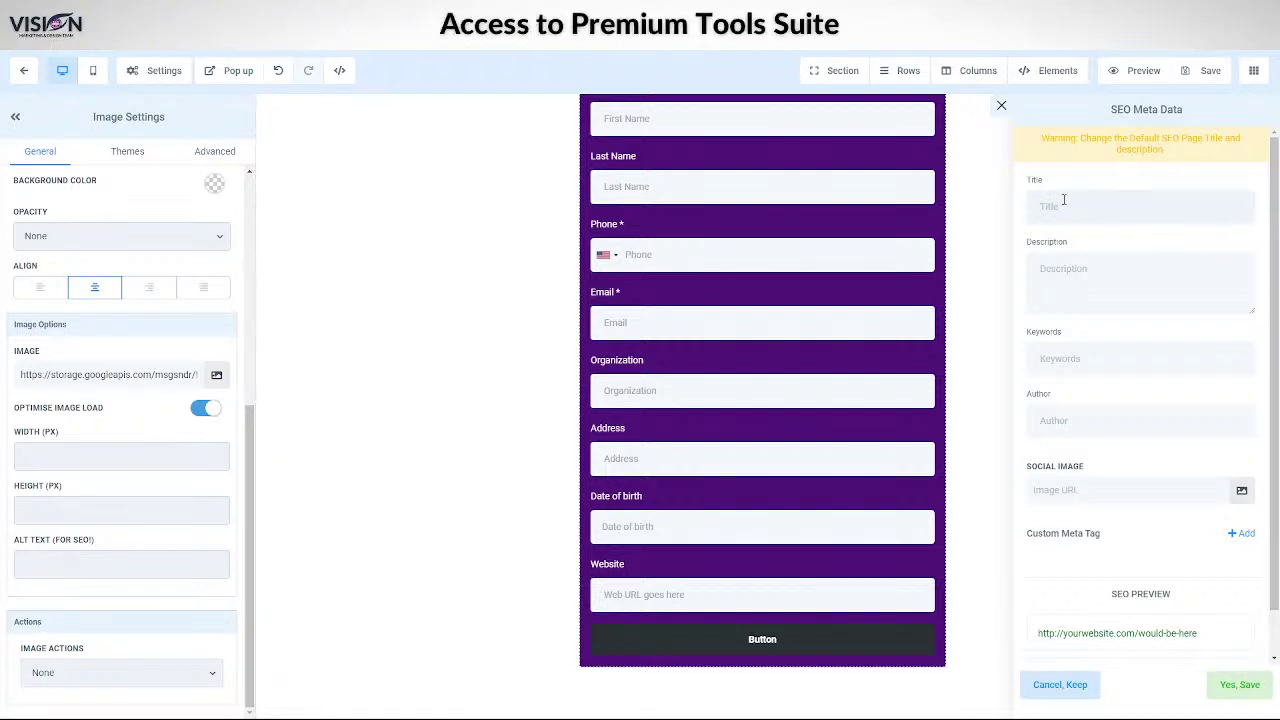
- Set the SEO page title to Training Form
type("Training")
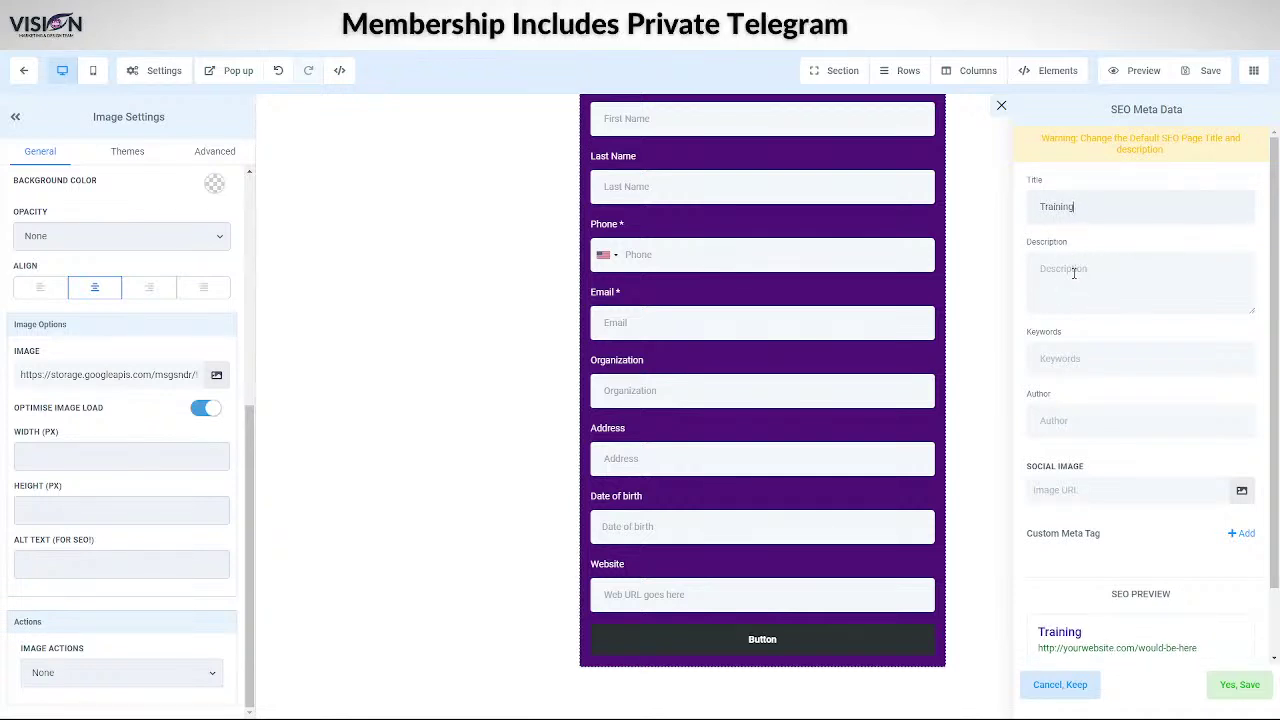
left_click_drag(1024, 200, 1077, 202)
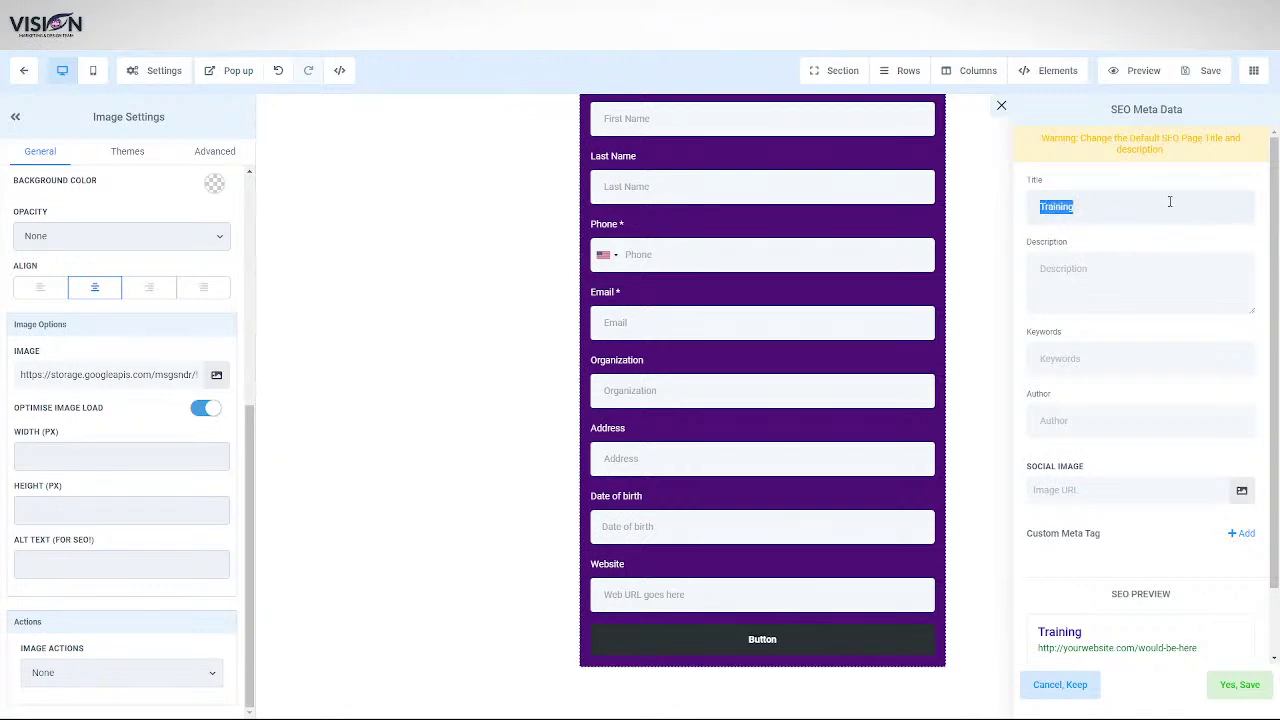
scroll(1133, 597, "down", 2)
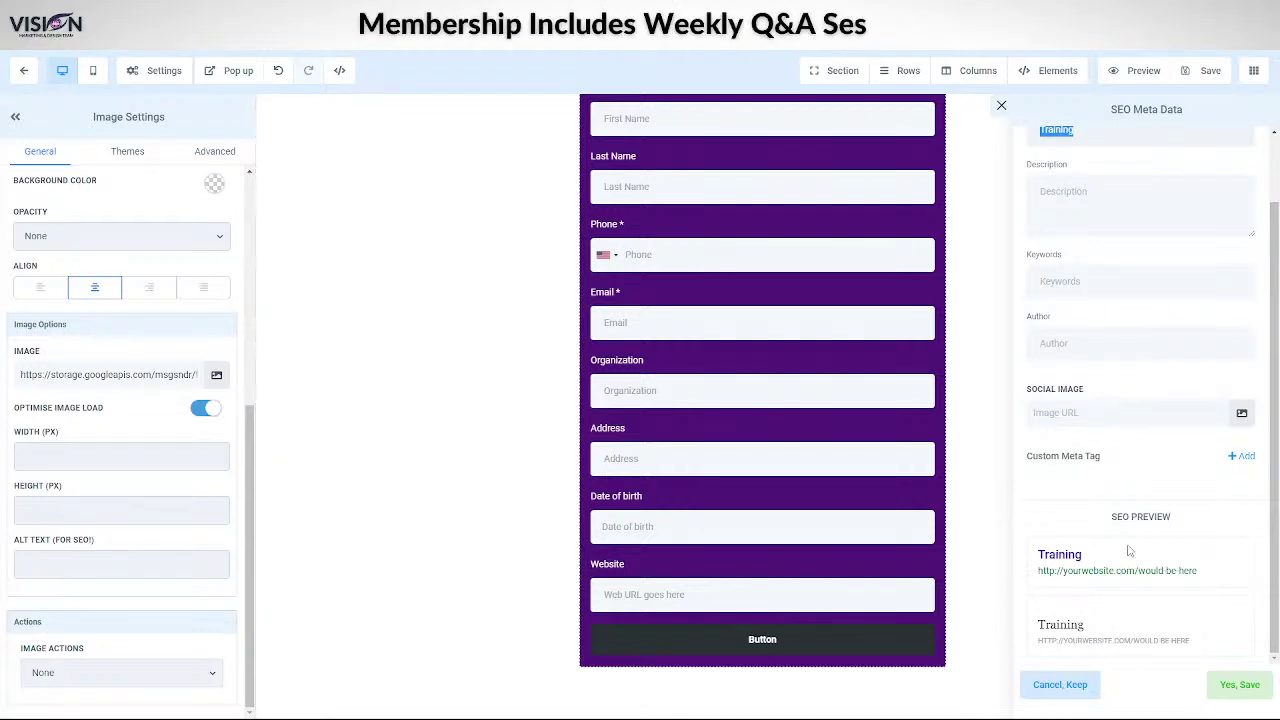
scroll(1101, 209, "up", 2)
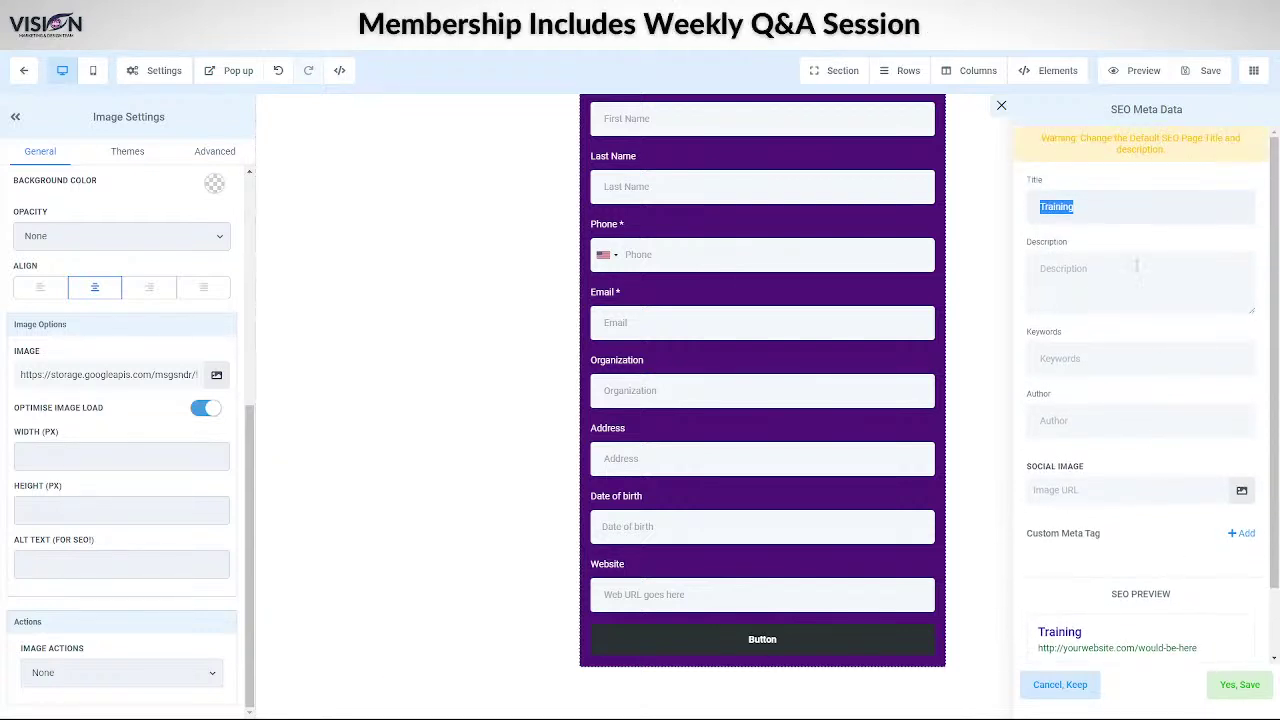
left_click(1100, 208)
type("F")
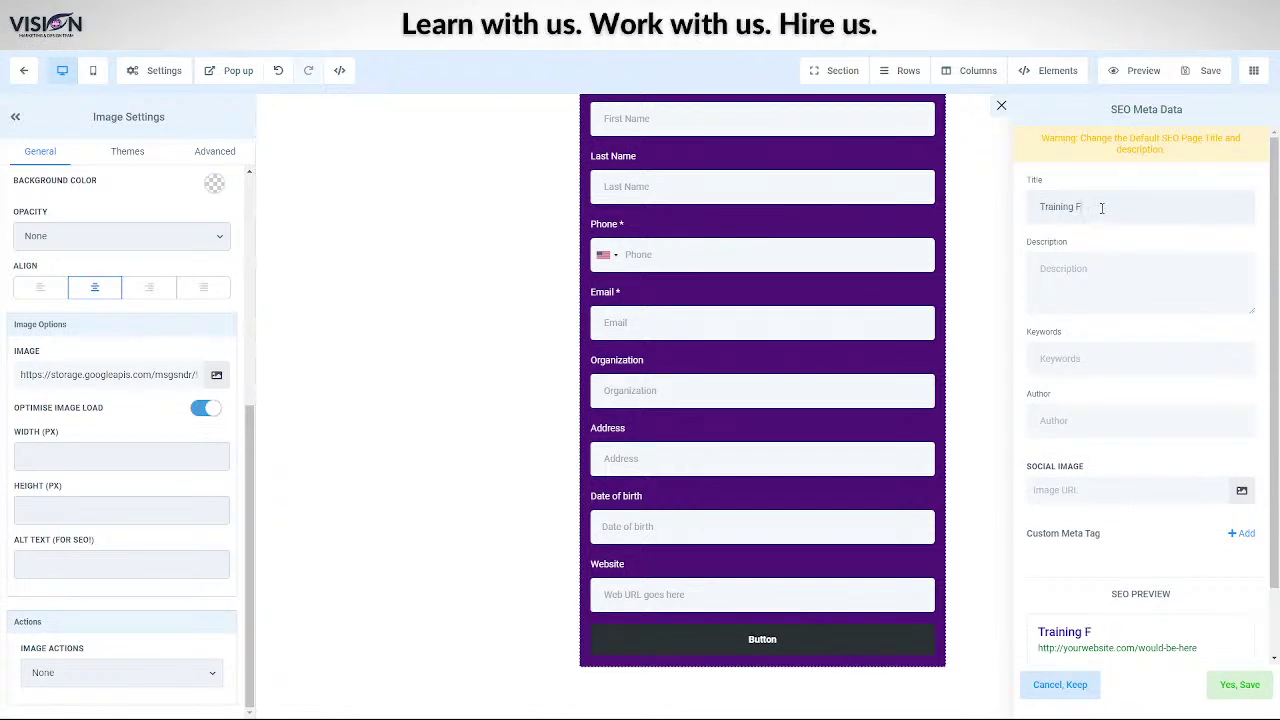
type("Ormm")
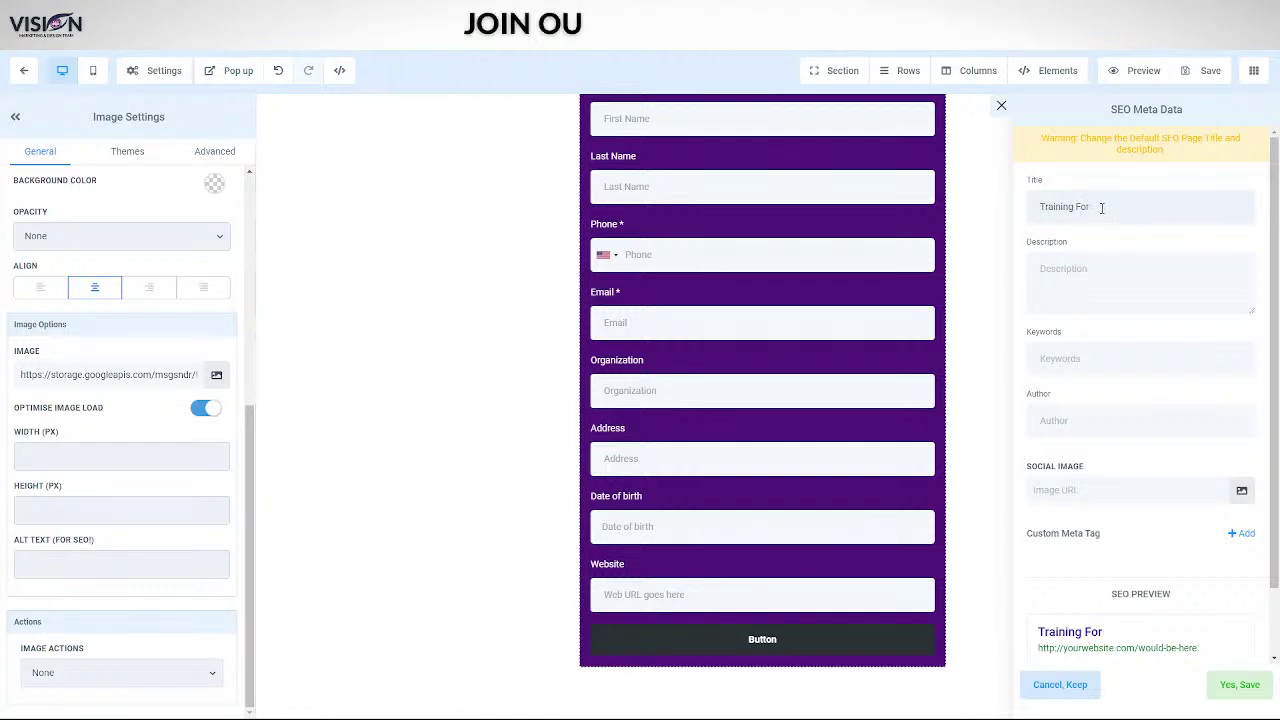
- Enter description 'This is a training form for VMD' and keywords 'digital marketing'
left_click(1057, 280)
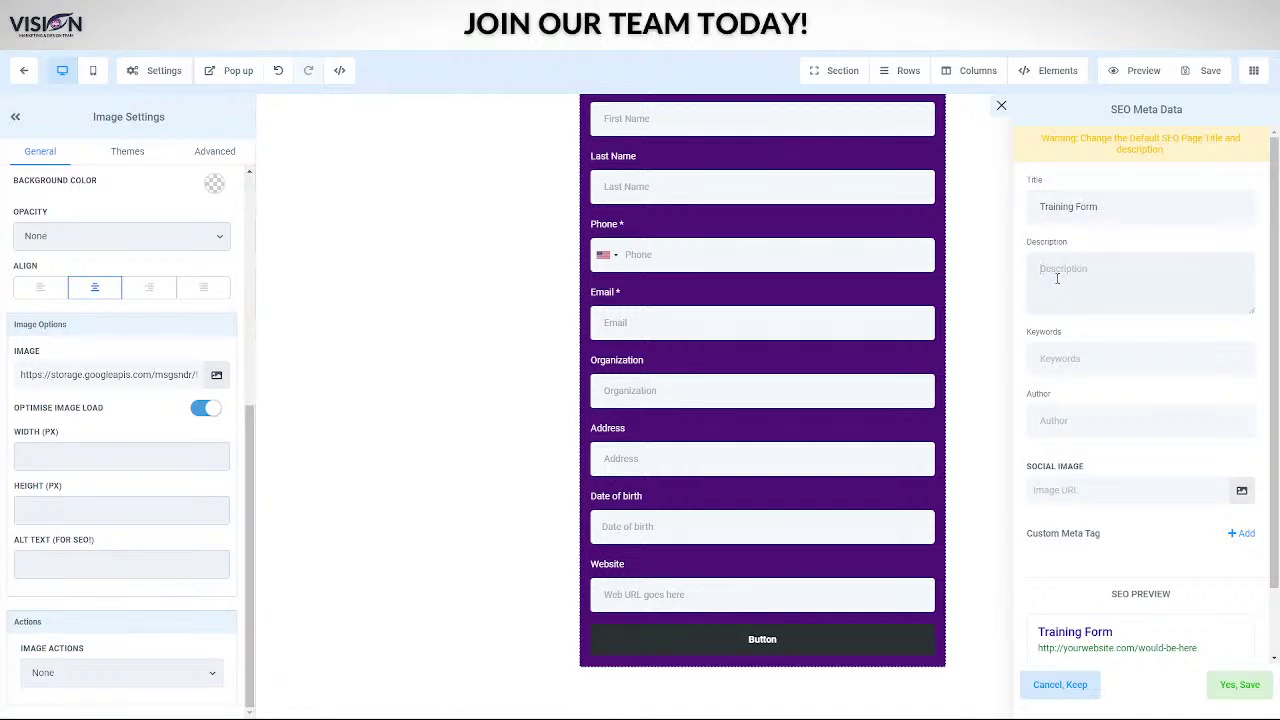
type("Tra")
key("BackSpace")
key("BackSpace")
key("BackSpace")
type("Th")
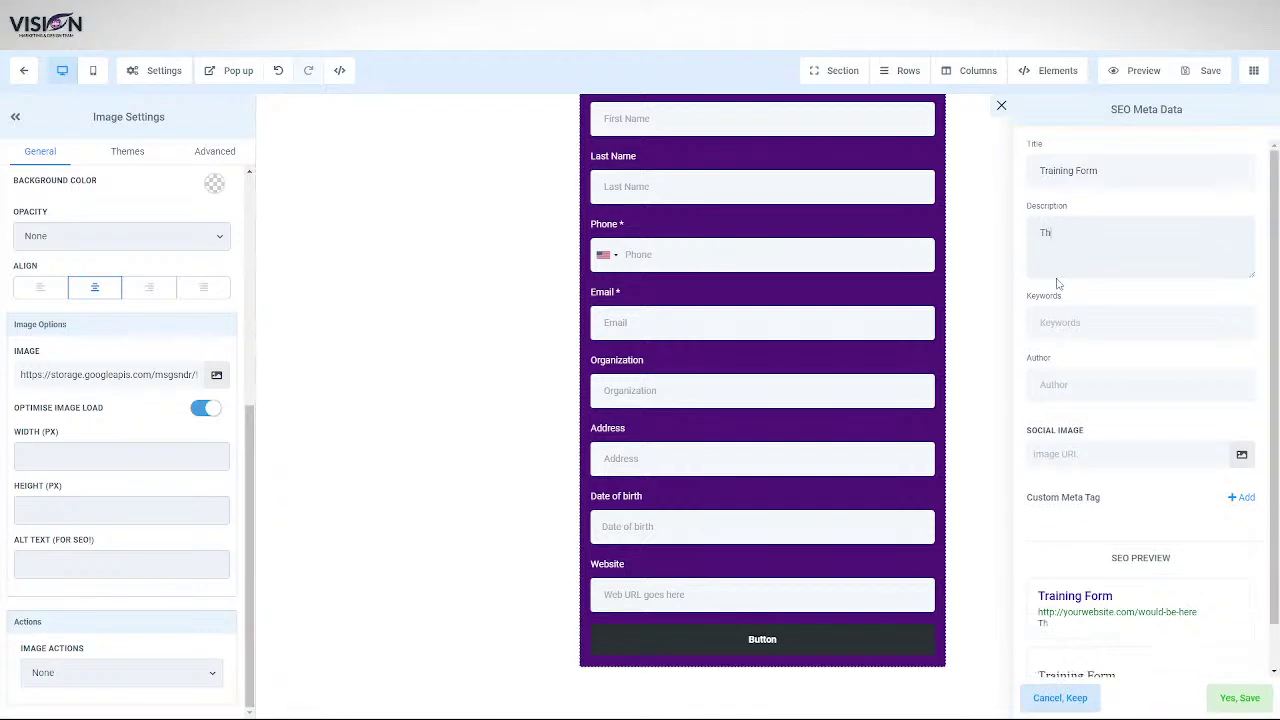
type("is is a training for")
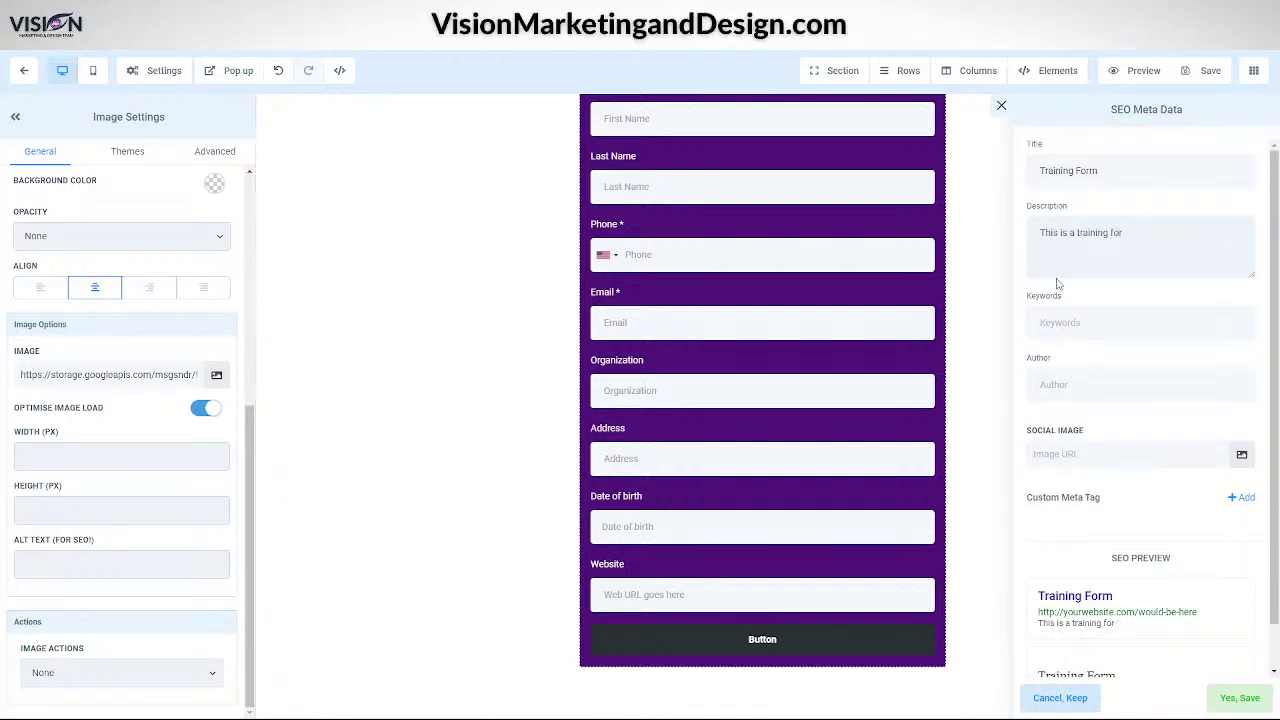
type("m for")
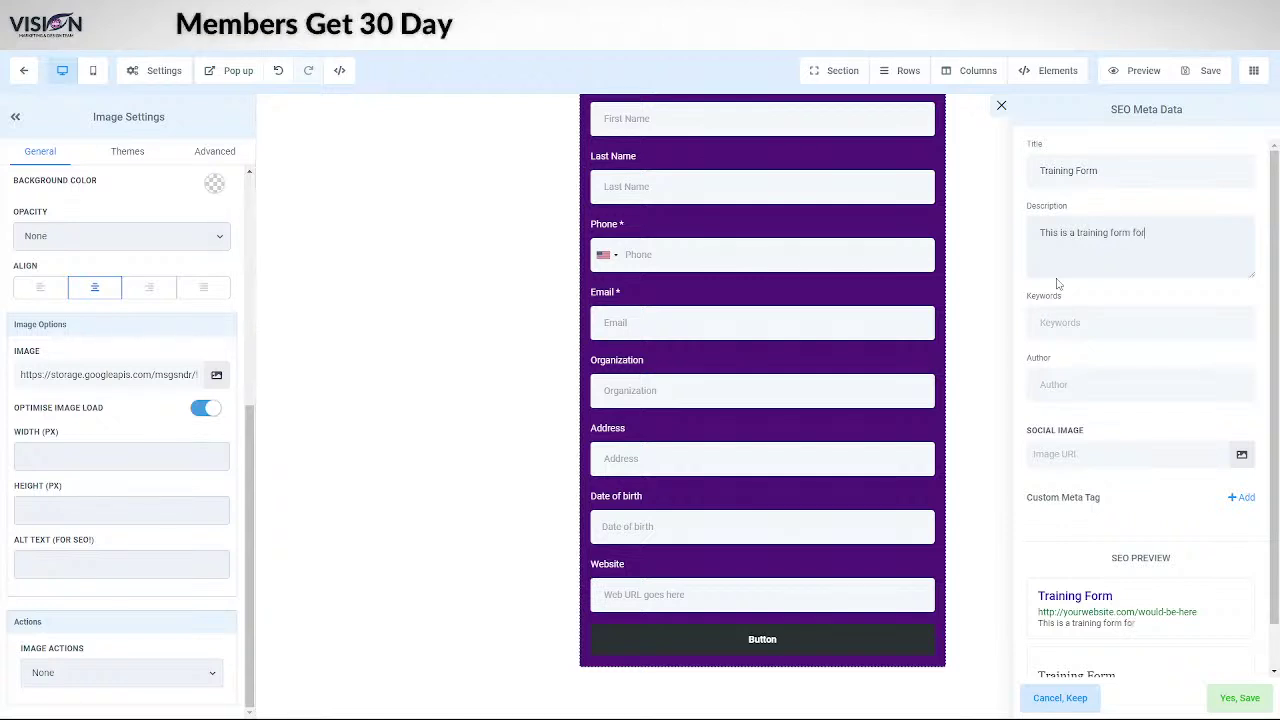
type(" VMD")
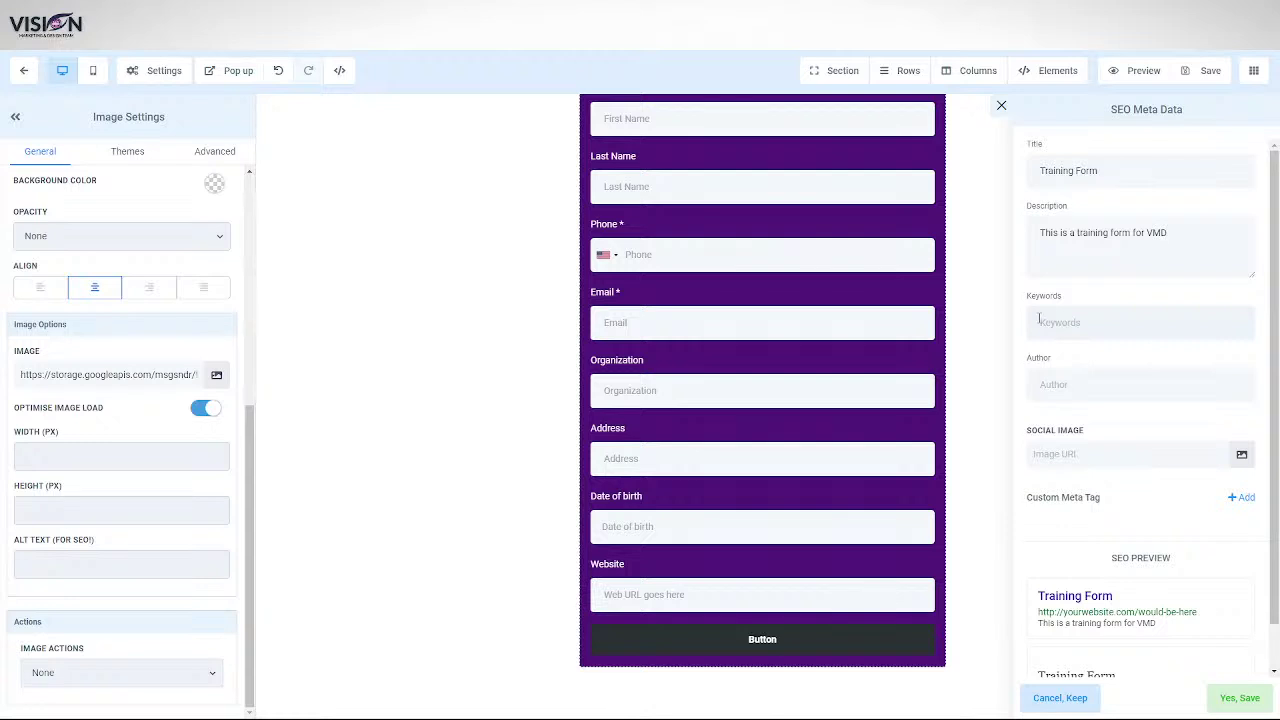
left_click(1039, 321)
type("dig")
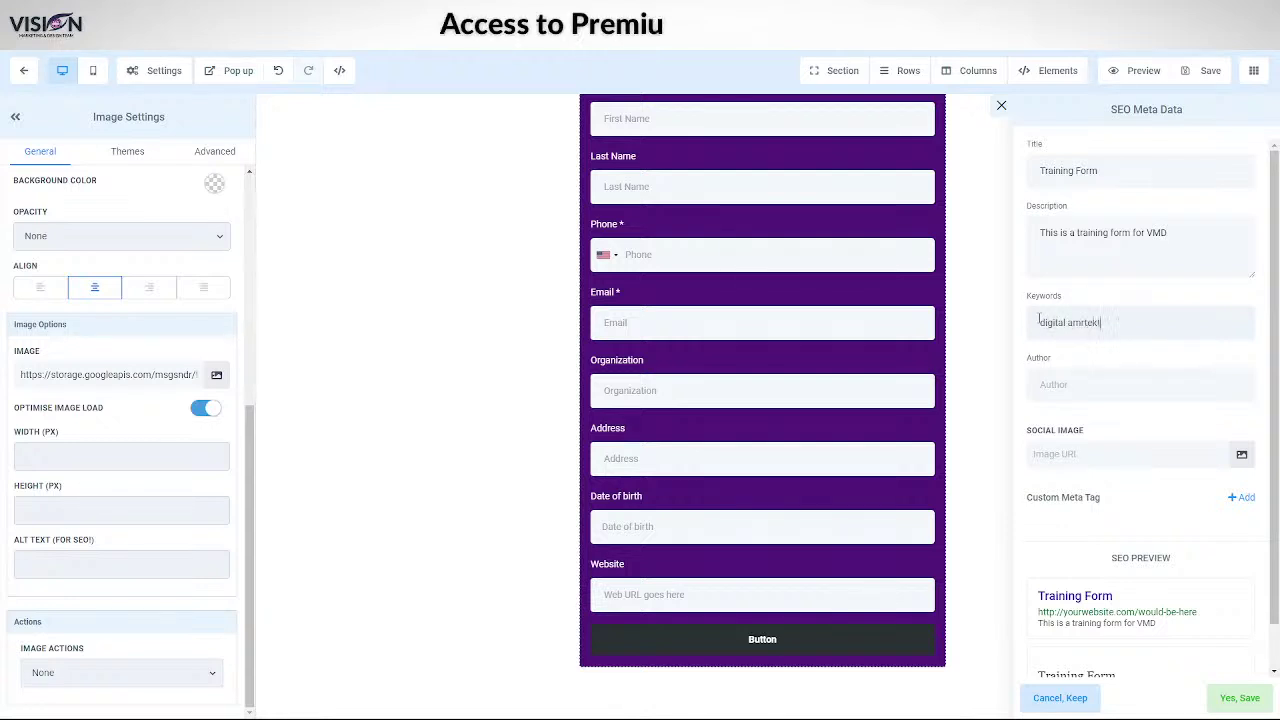
type("ital")
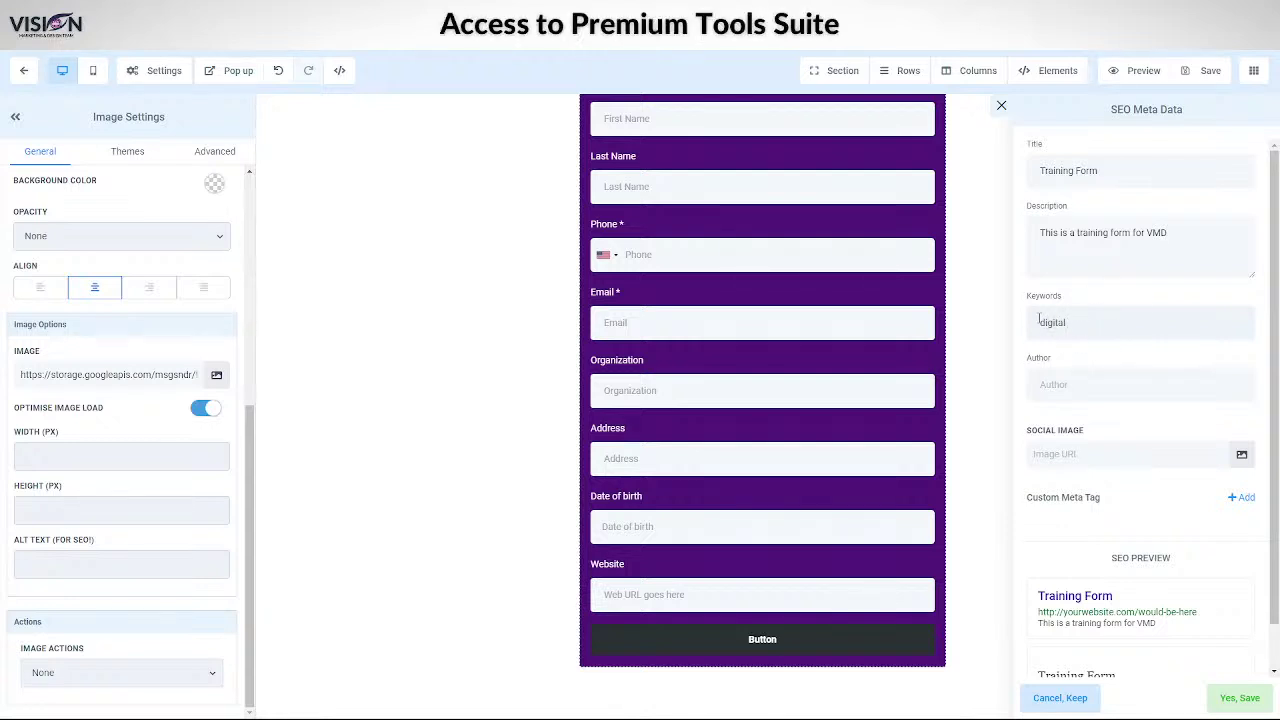
type(" marke")
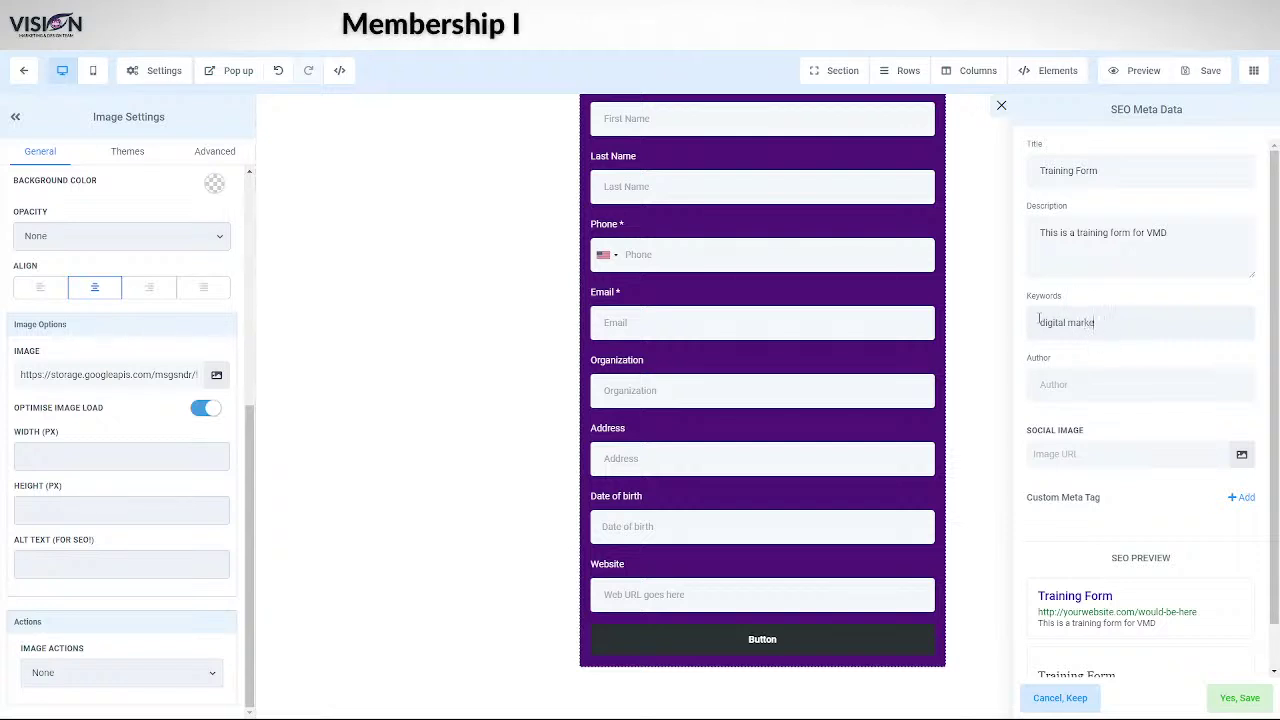
type("ting")
- Fill in the author's name and pick the woman's portrait from Relocated Item as social image
left_click(1045, 385)
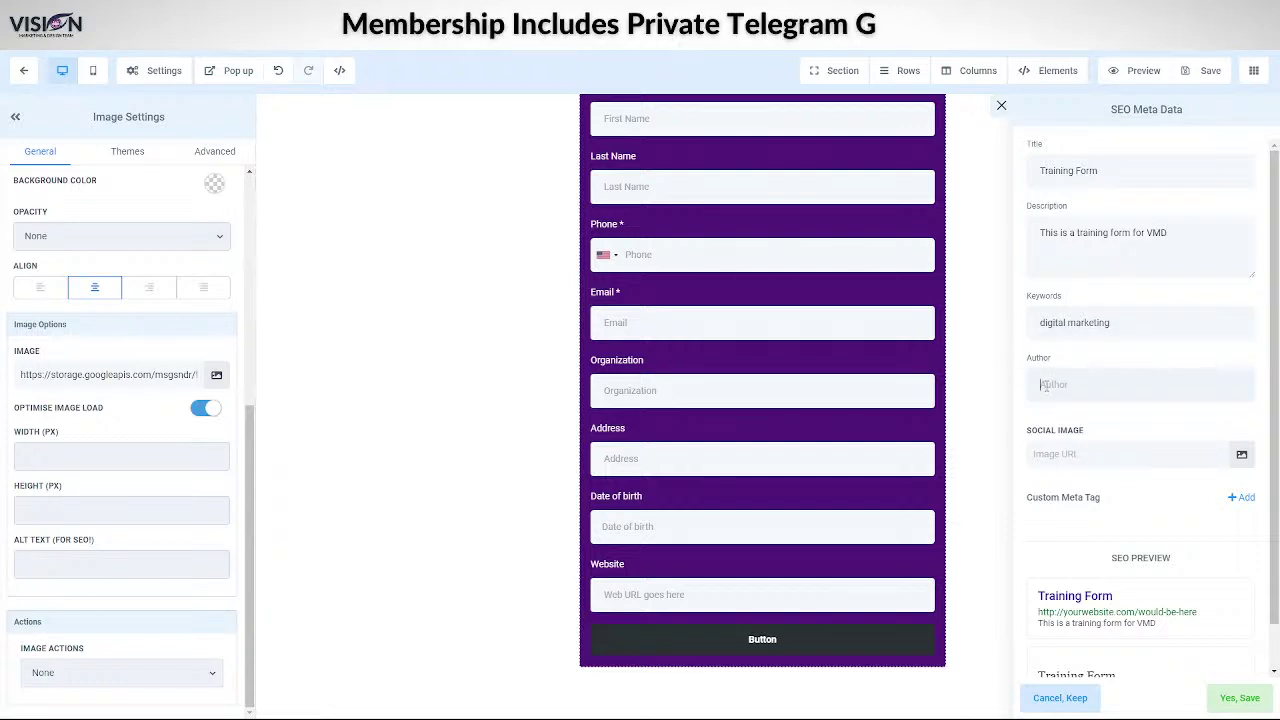
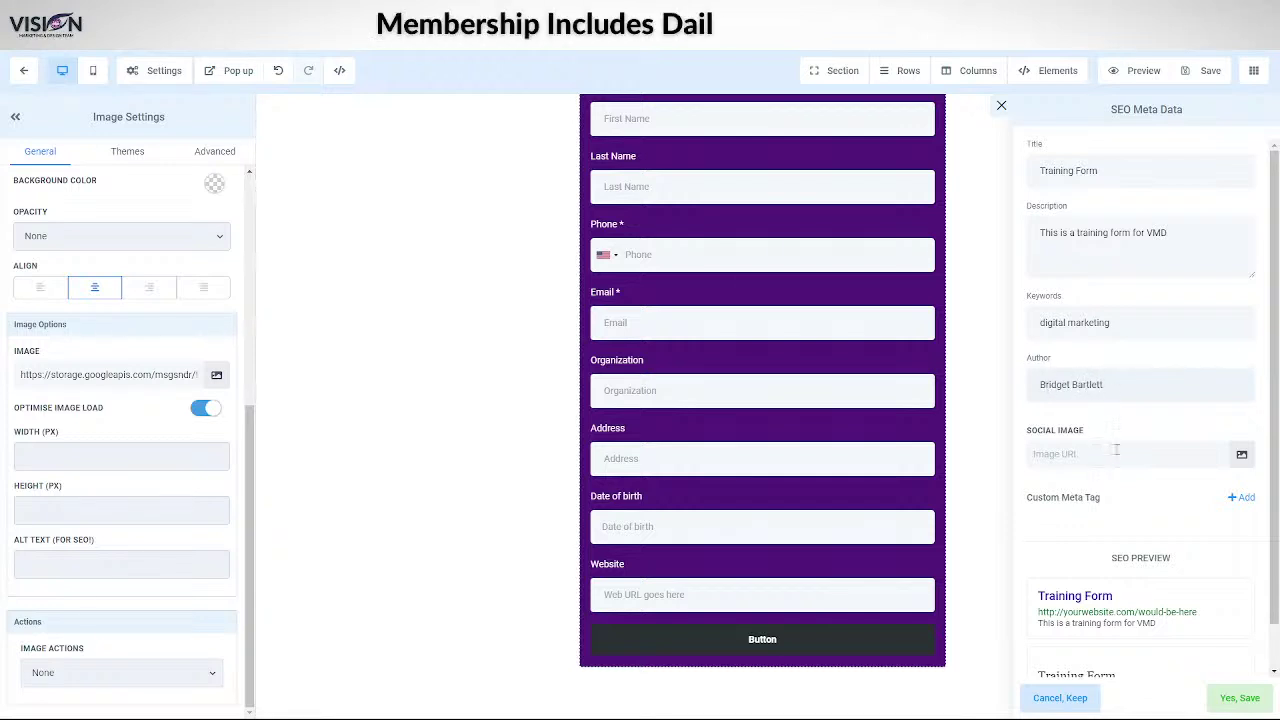
left_click(1241, 455)
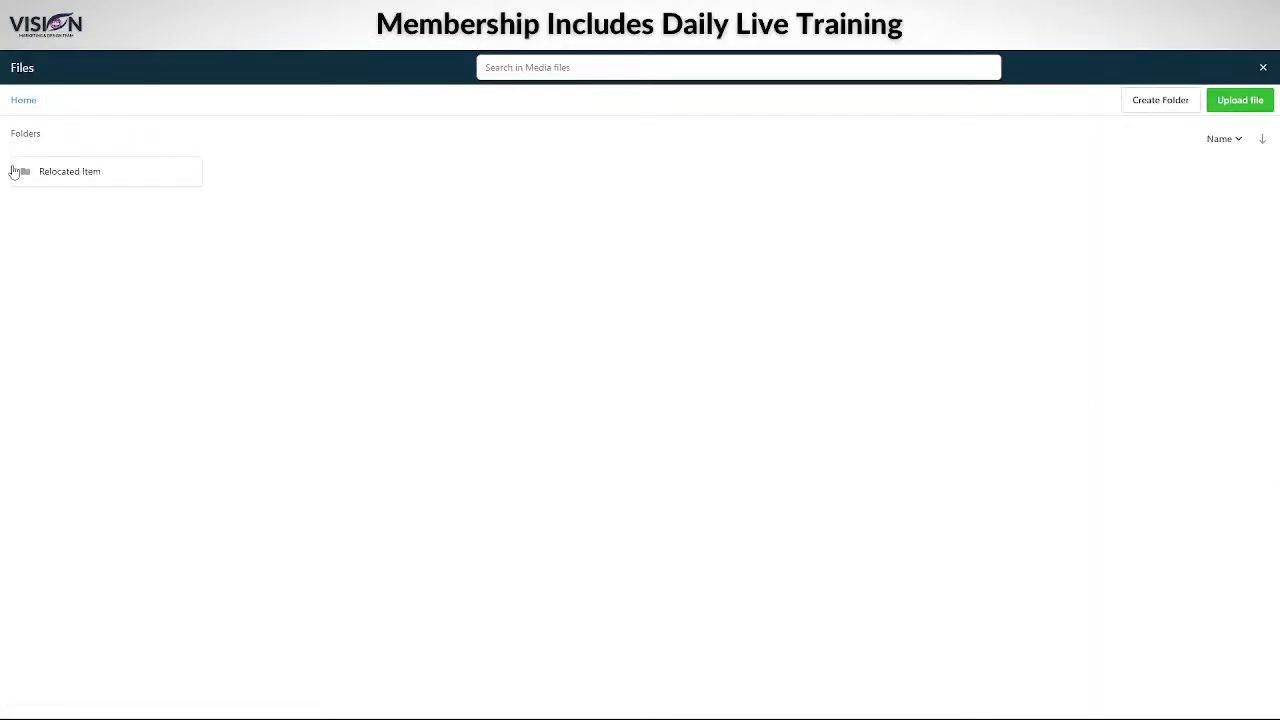
left_click(89, 172)
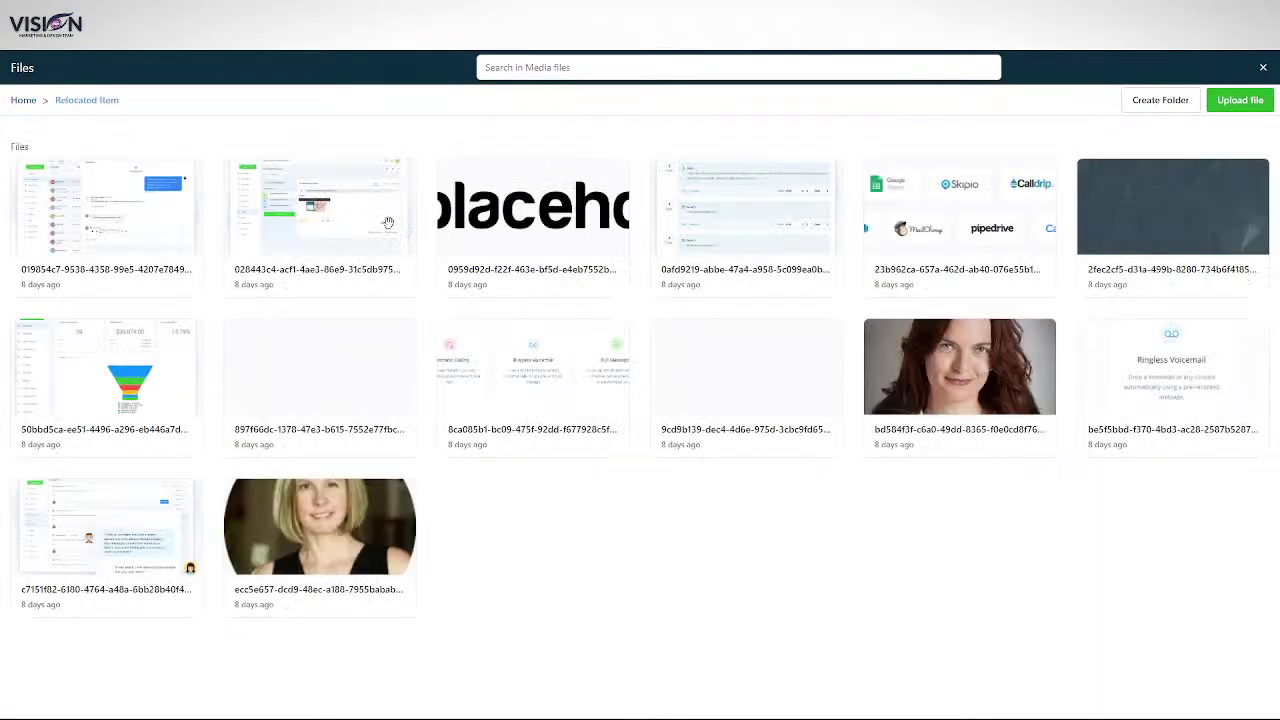
left_click(960, 385)
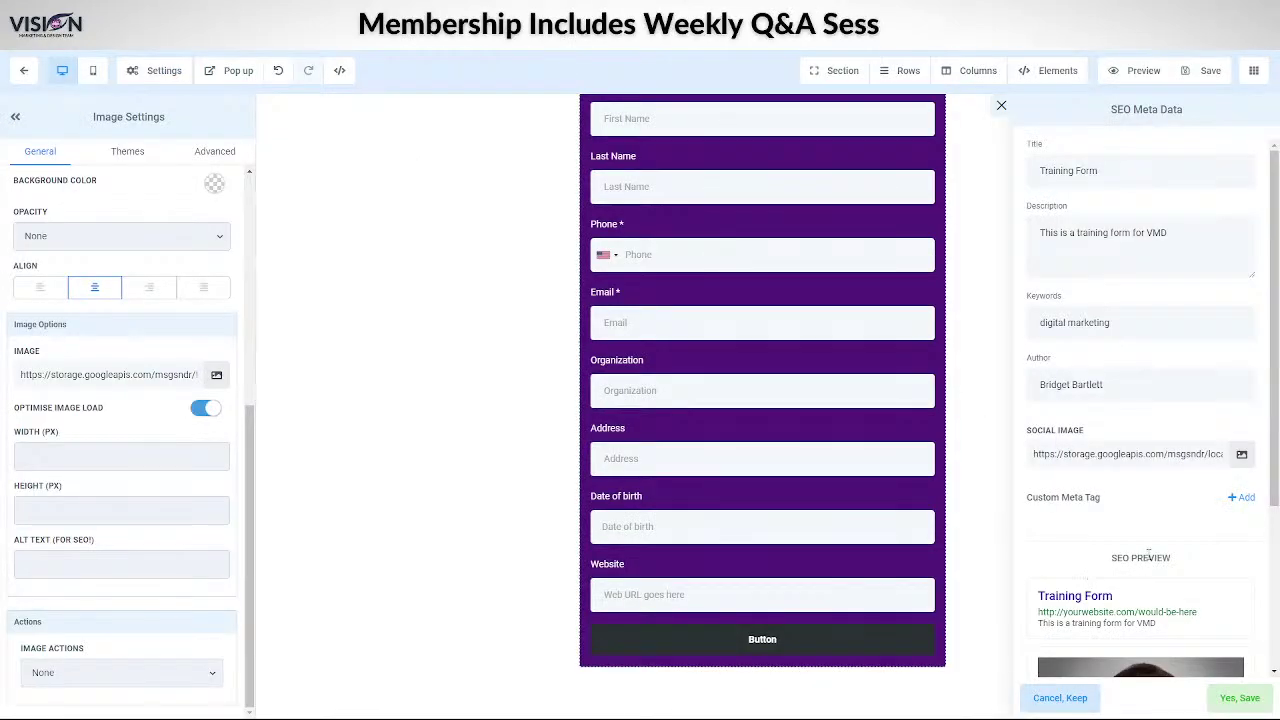
- Review the SEO Meta Data panel and confirm with Yes, Save
scroll(1235, 456, "down", 3)
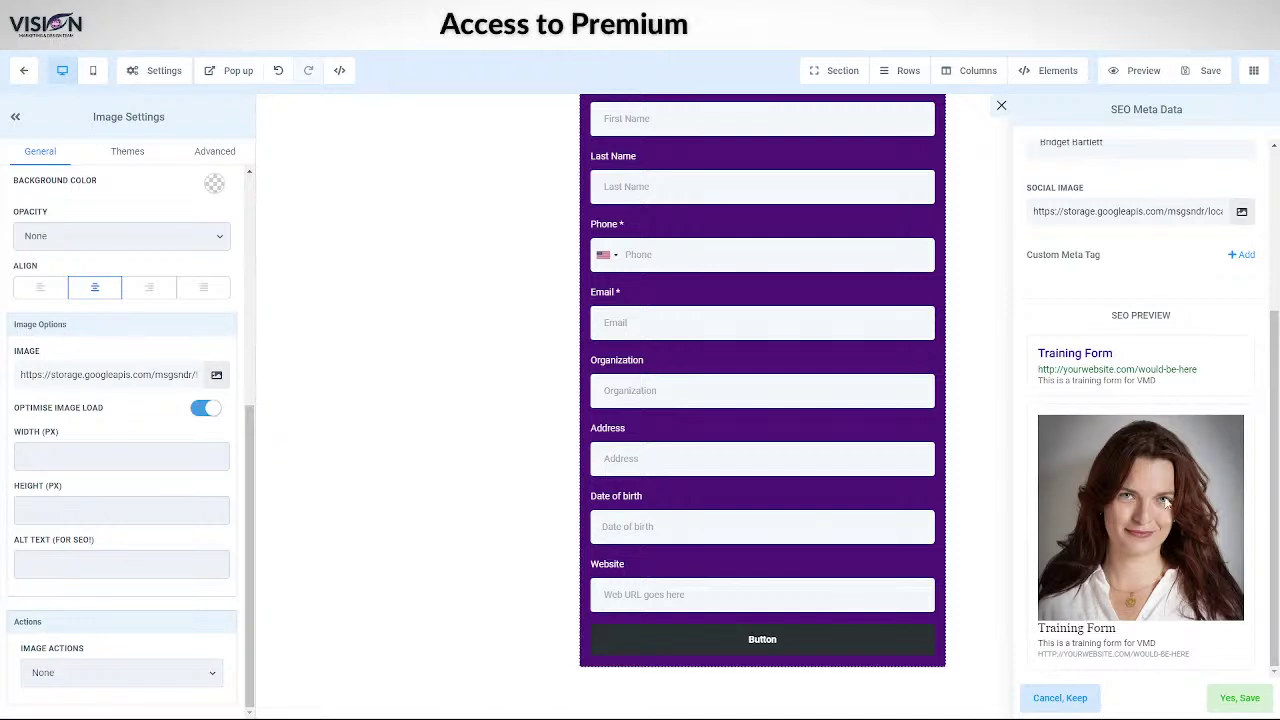
scroll(1180, 590, "up", 3)
scroll(1183, 434, "down", 3)
left_click(1245, 698)
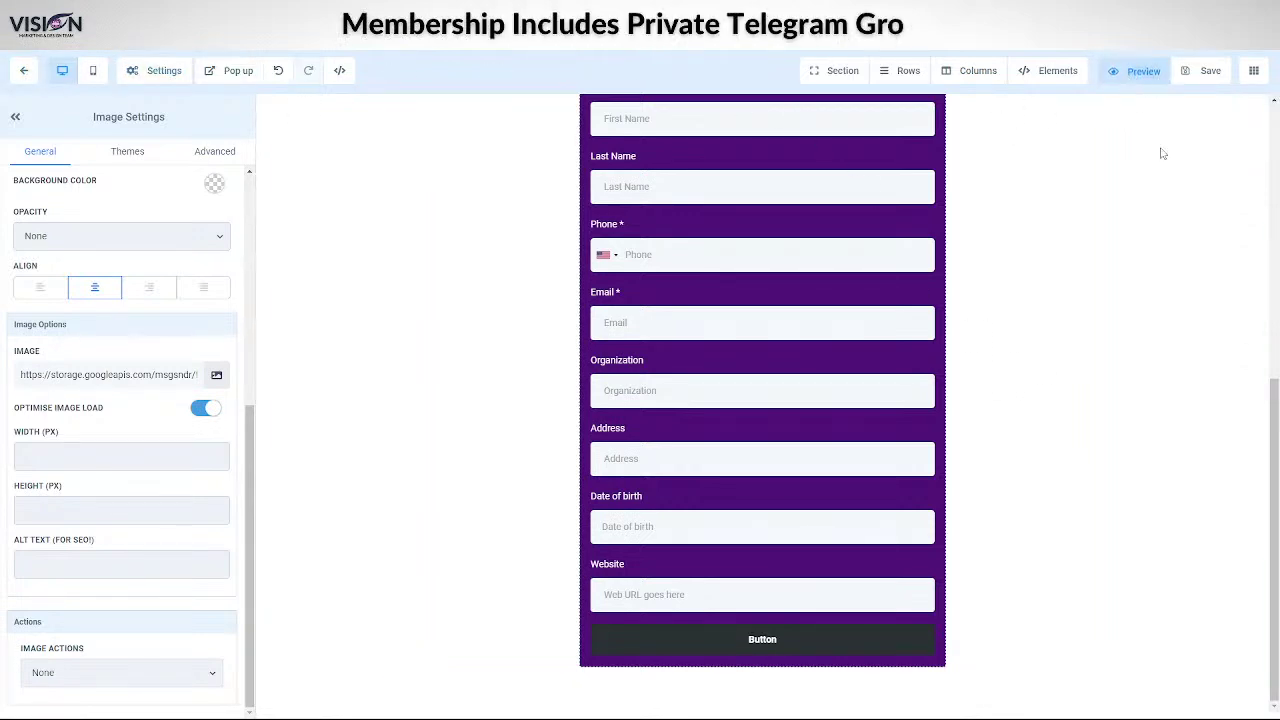
- Preview the page and leave the Phone field empty to trigger its required warning
left_click(1134, 72)
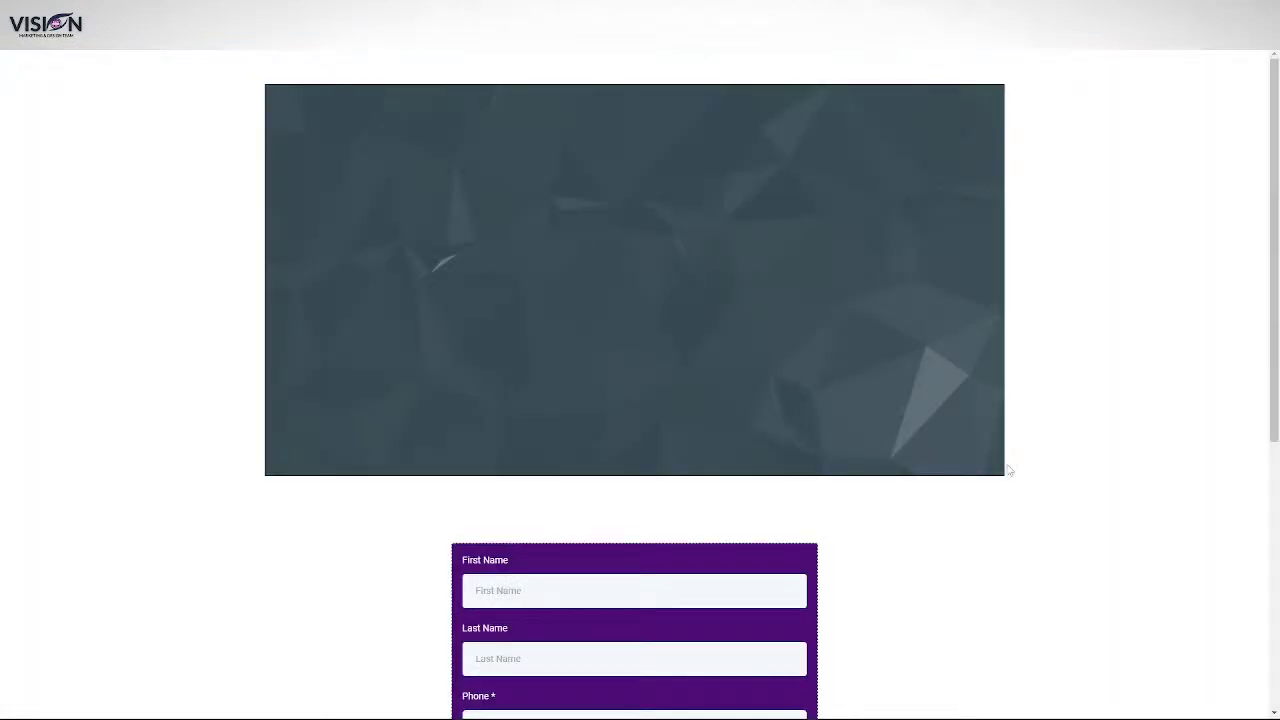
scroll(1008, 470, "down", 5)
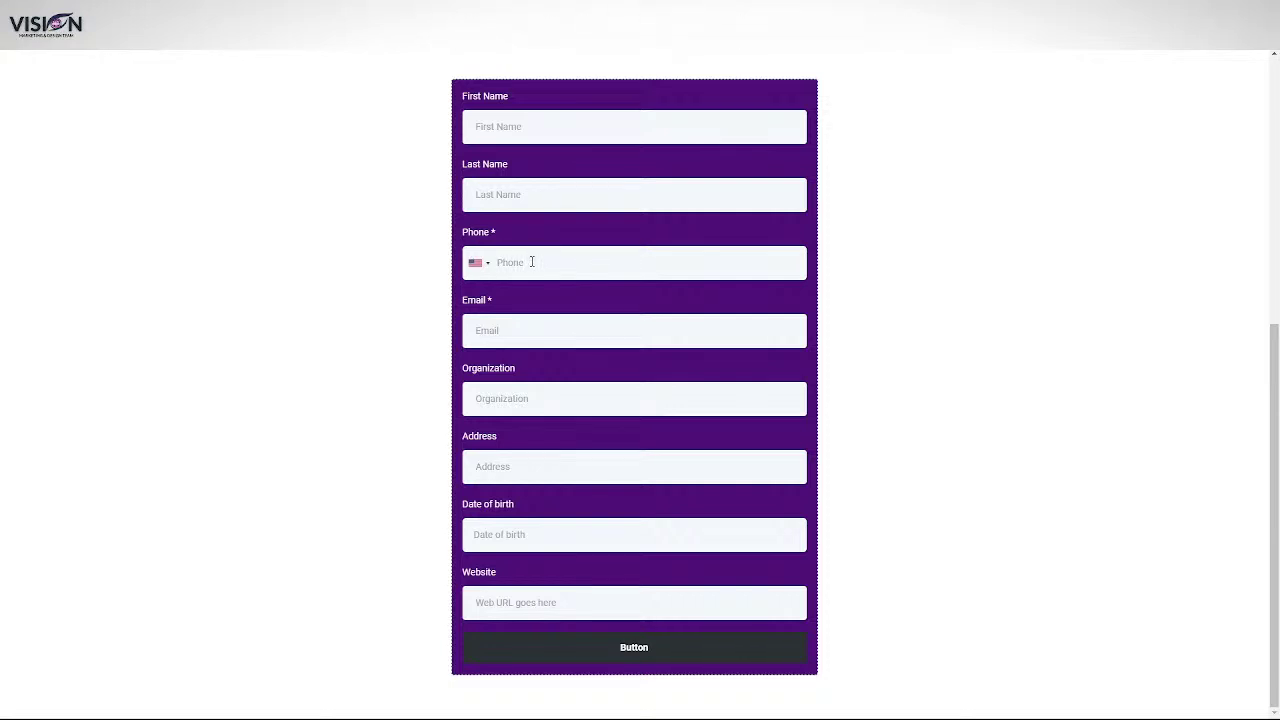
left_click(532, 262)
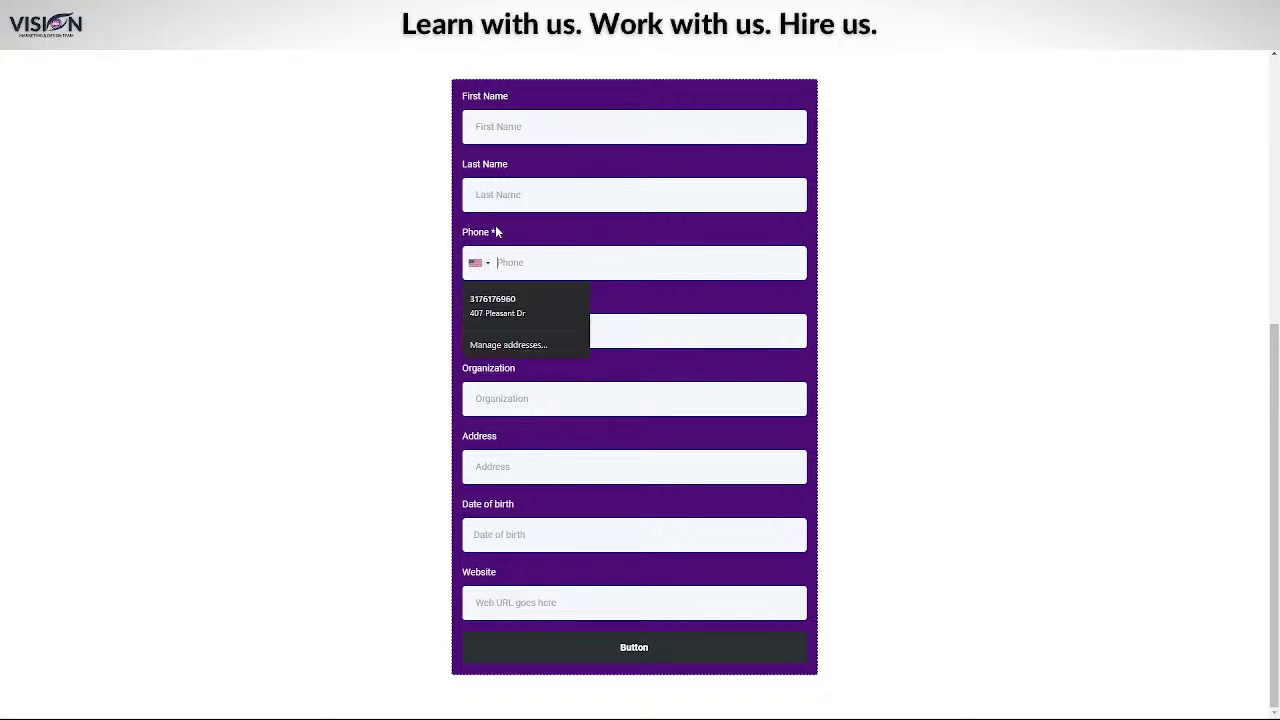
left_click(477, 264)
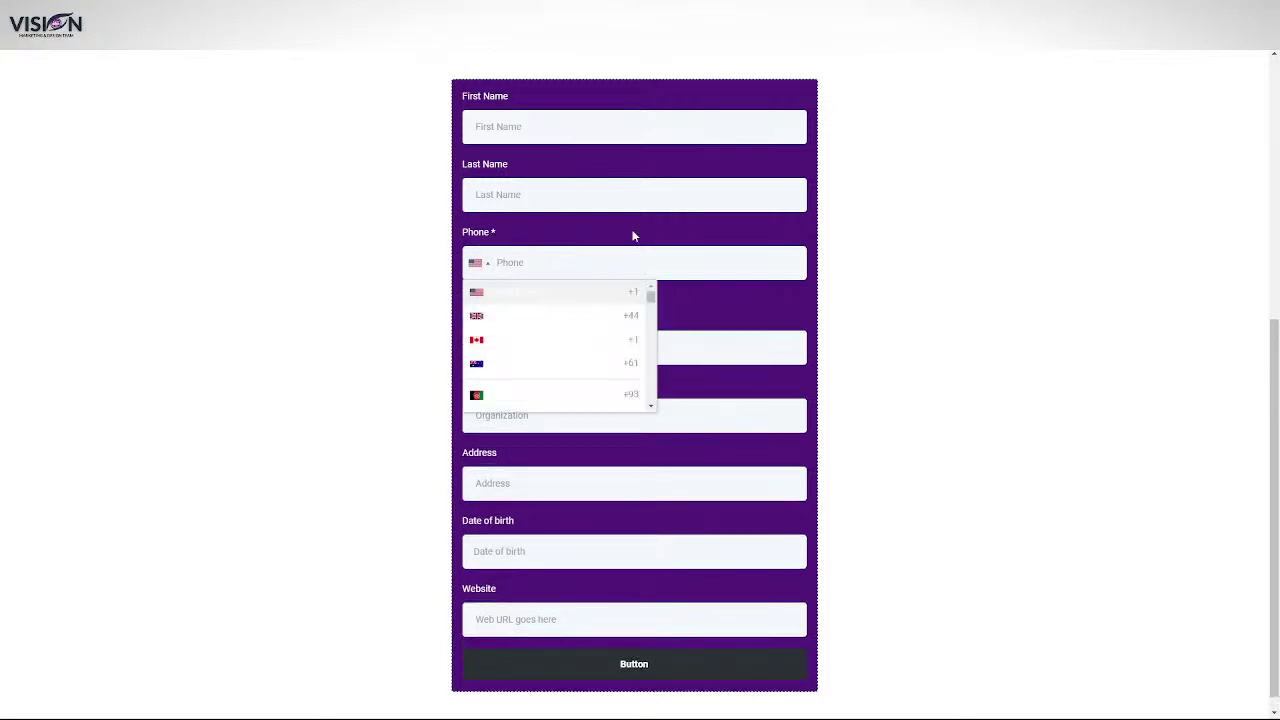
left_click(543, 231)
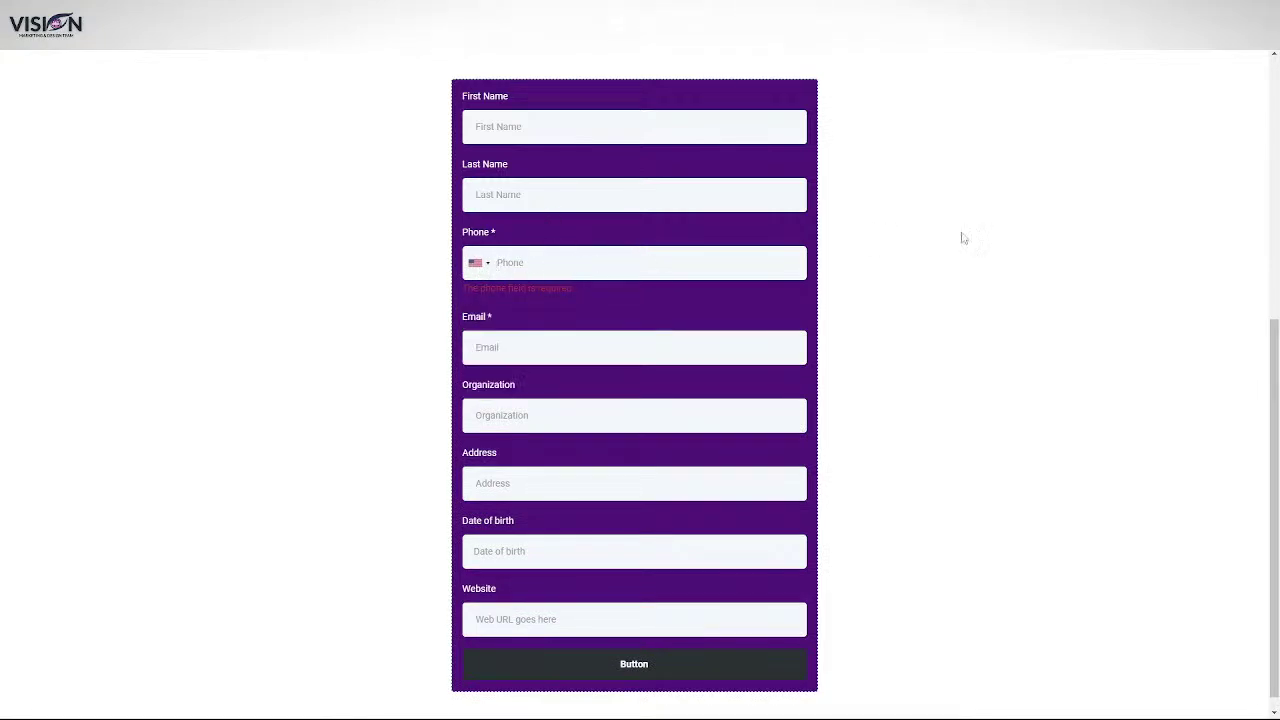
scroll(609, 284, "down", 1)
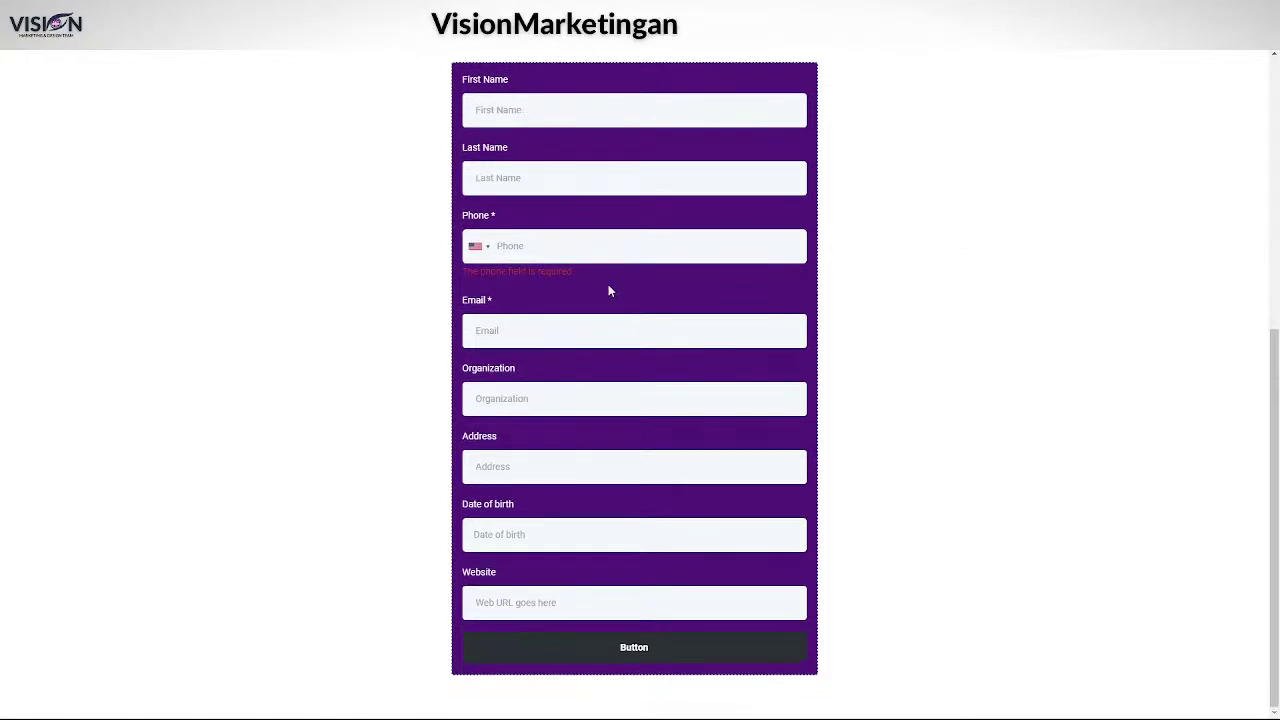
scroll(600, 278, "up", 3)
scroll(552, 300, "down", 3)
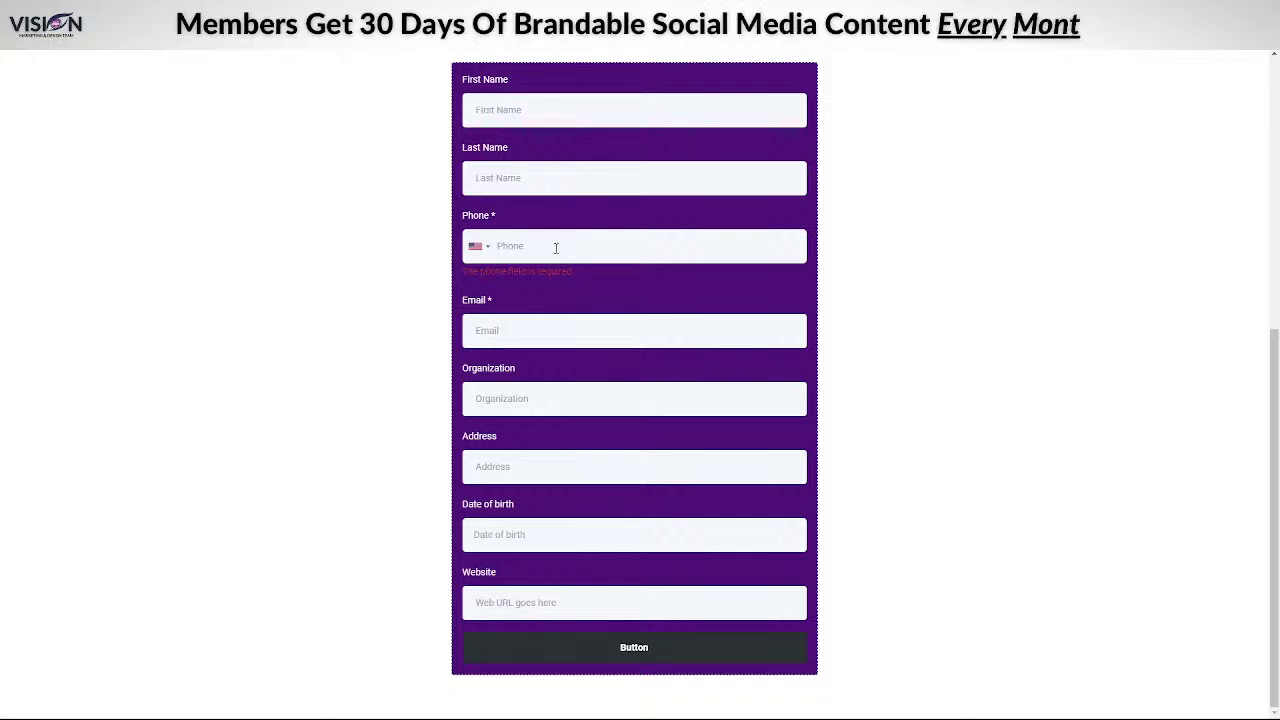
- Leave Email empty to show its warning and enter https:today.com as the Website
left_click(517, 327)
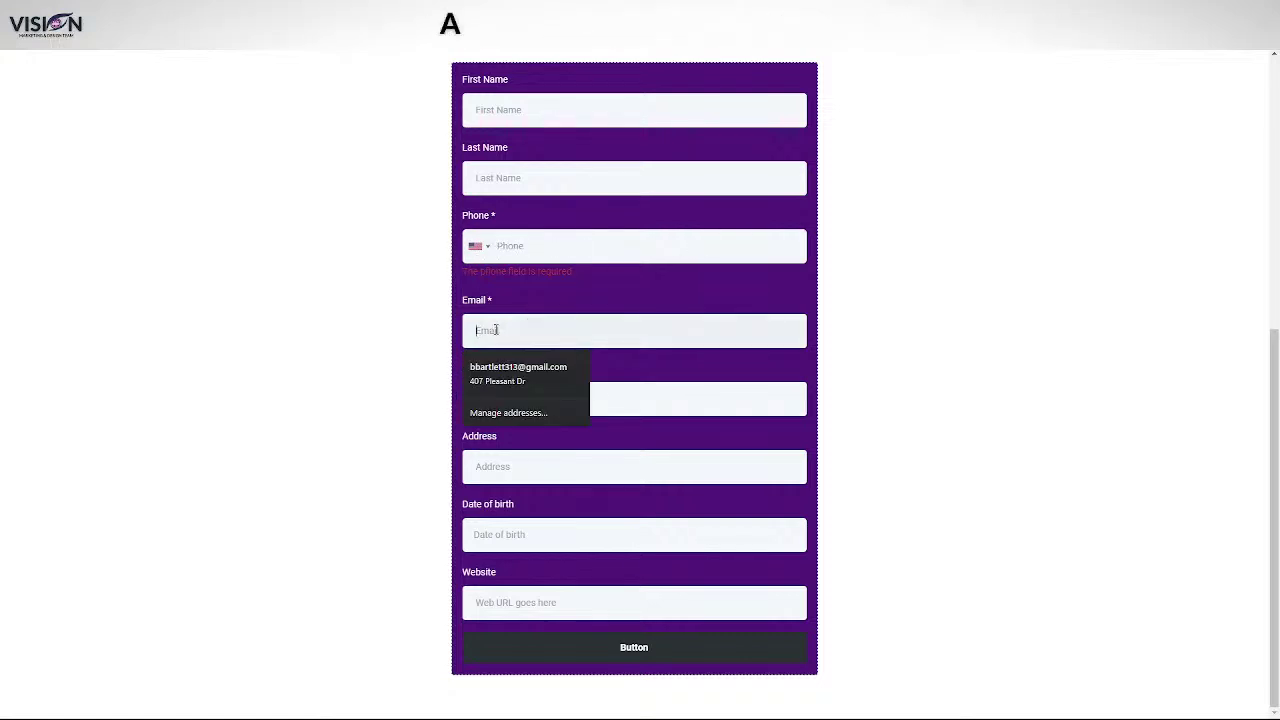
left_click(706, 406)
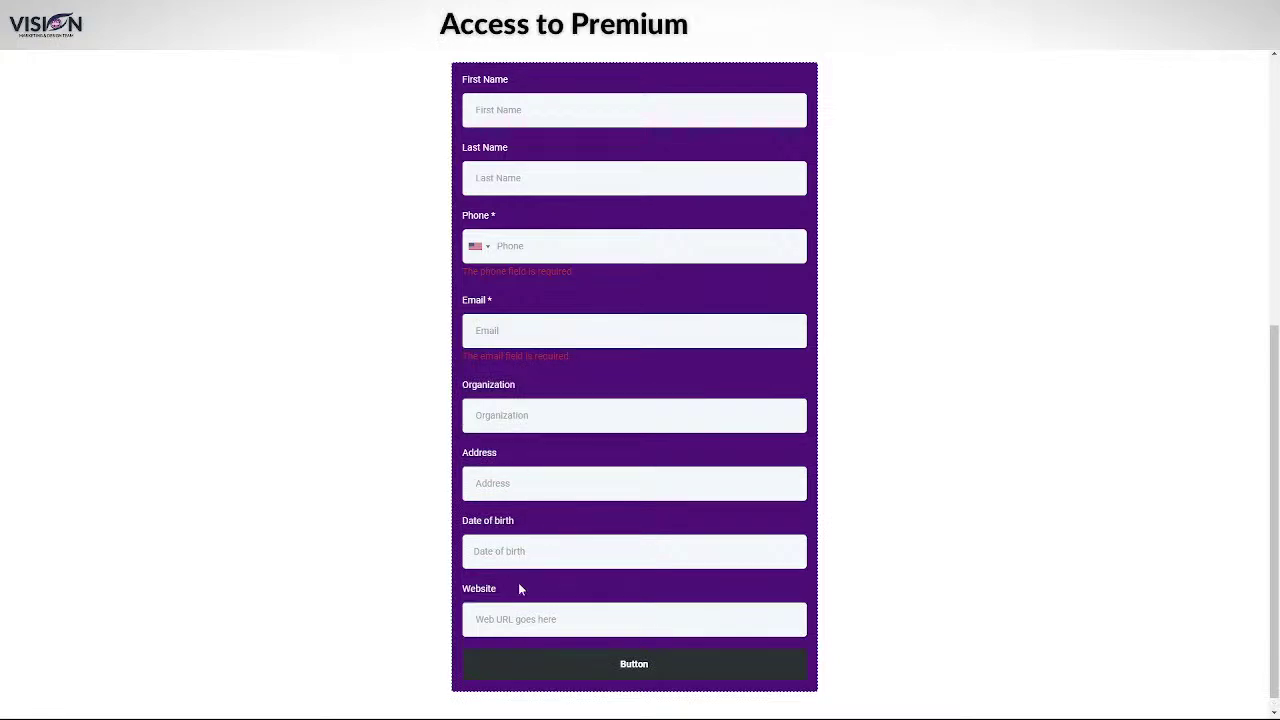
left_click(520, 619)
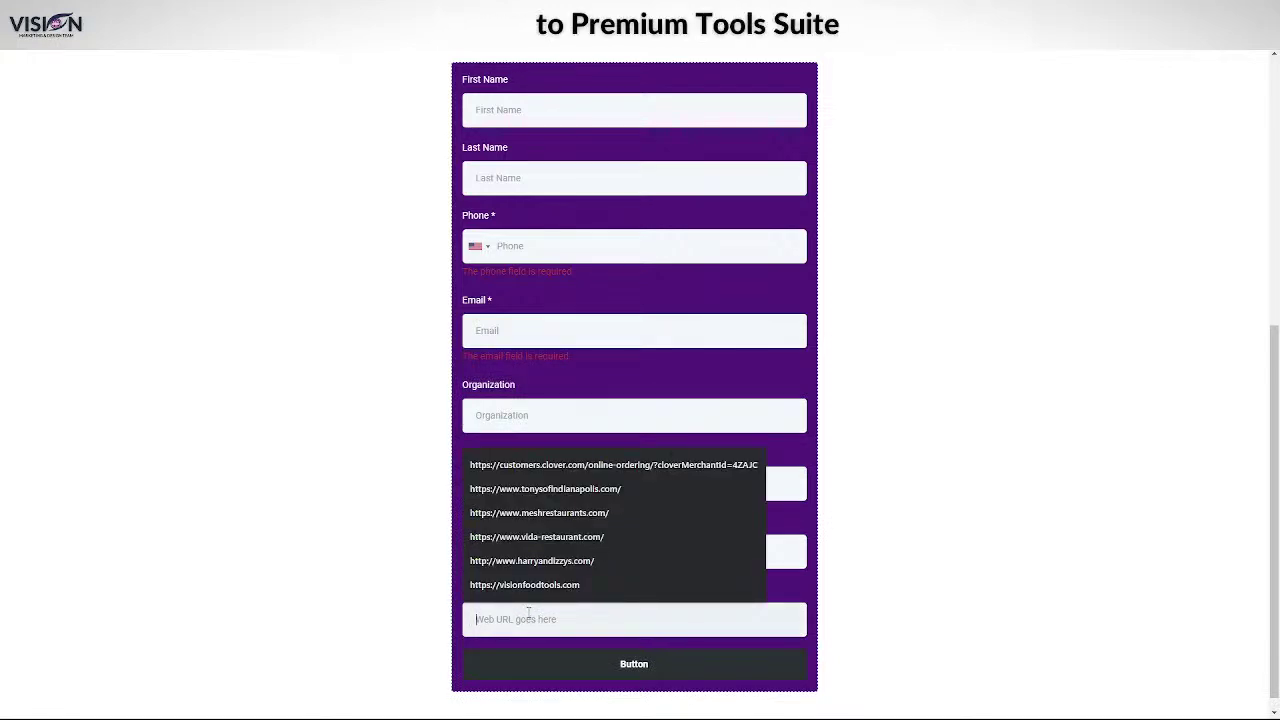
type("g")
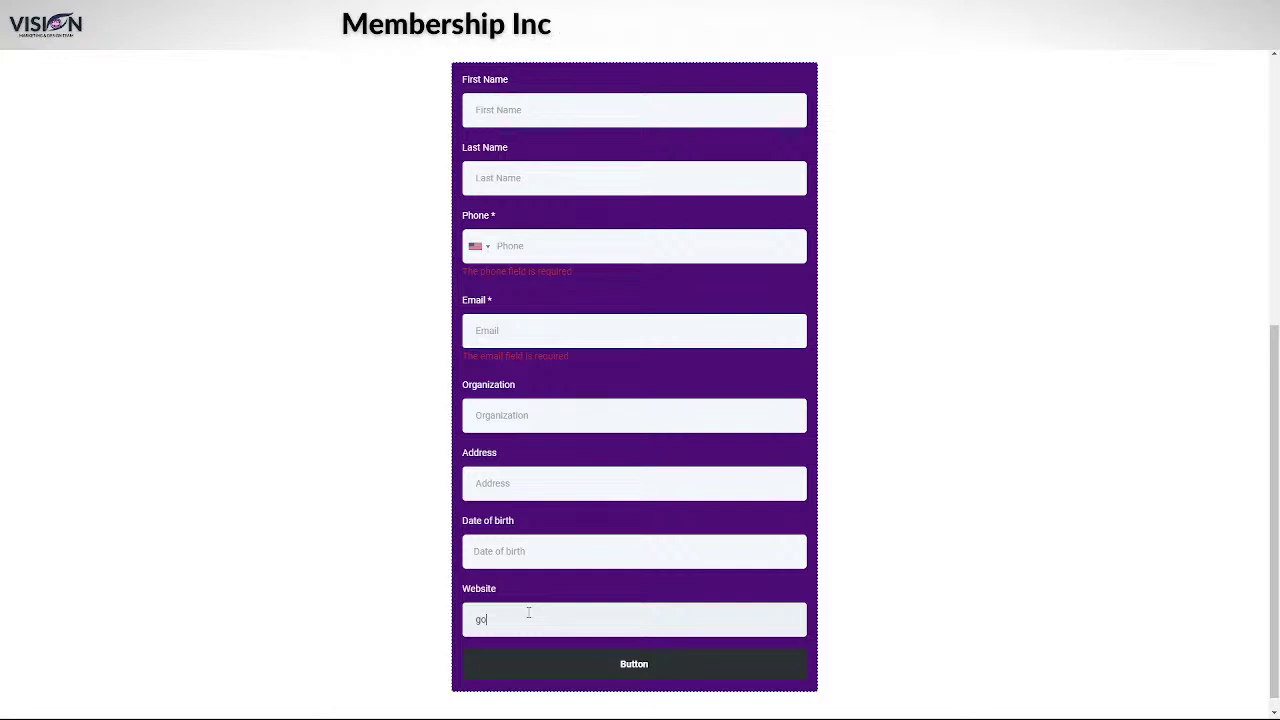
type("oto")
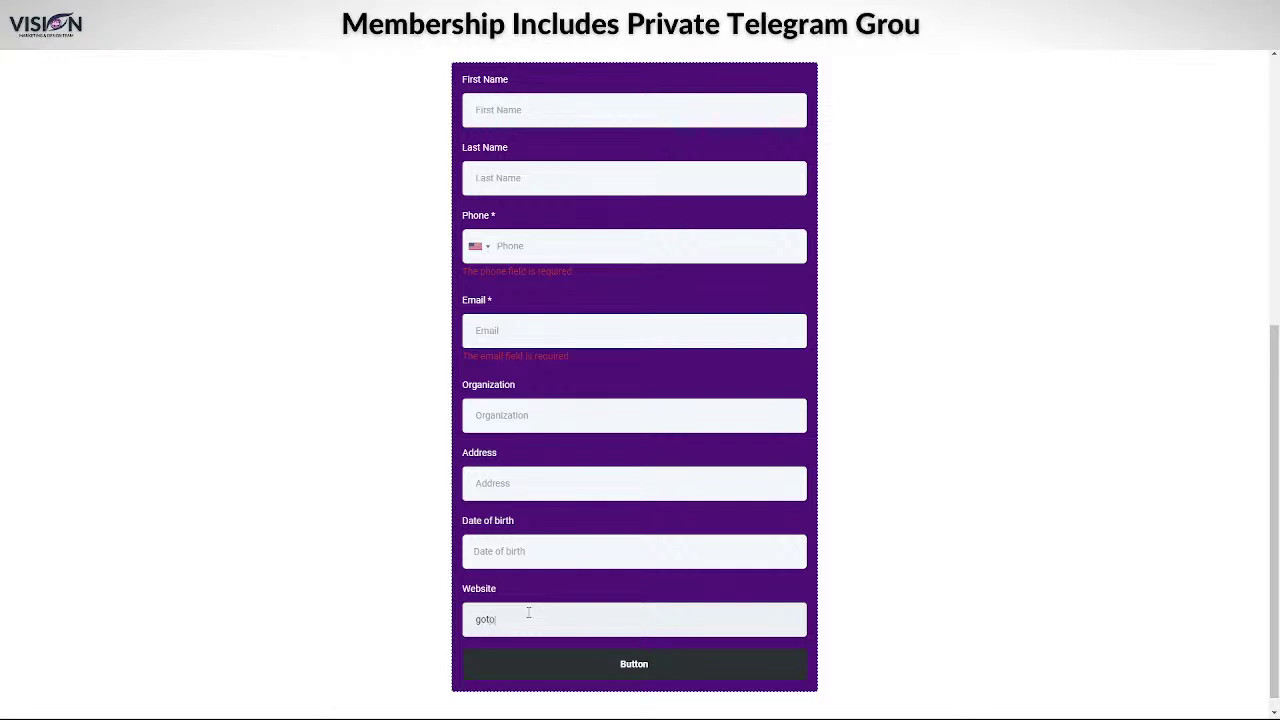
type("day")
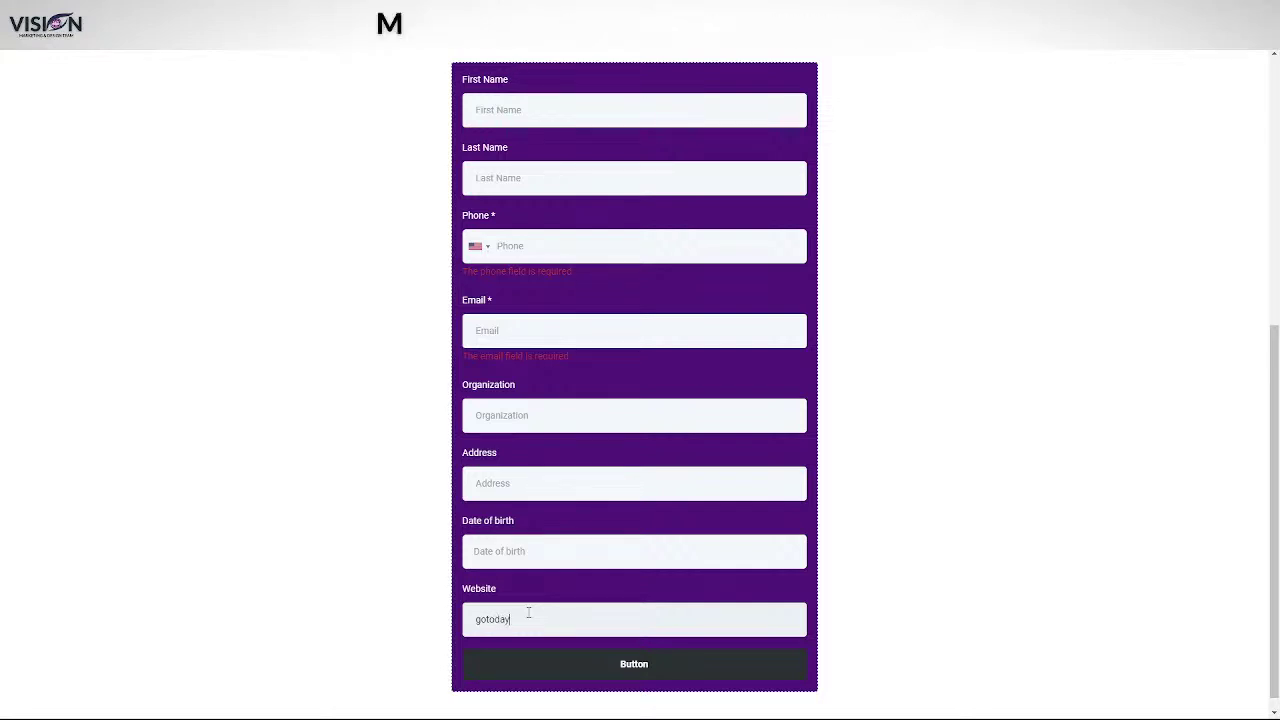
type(".com")
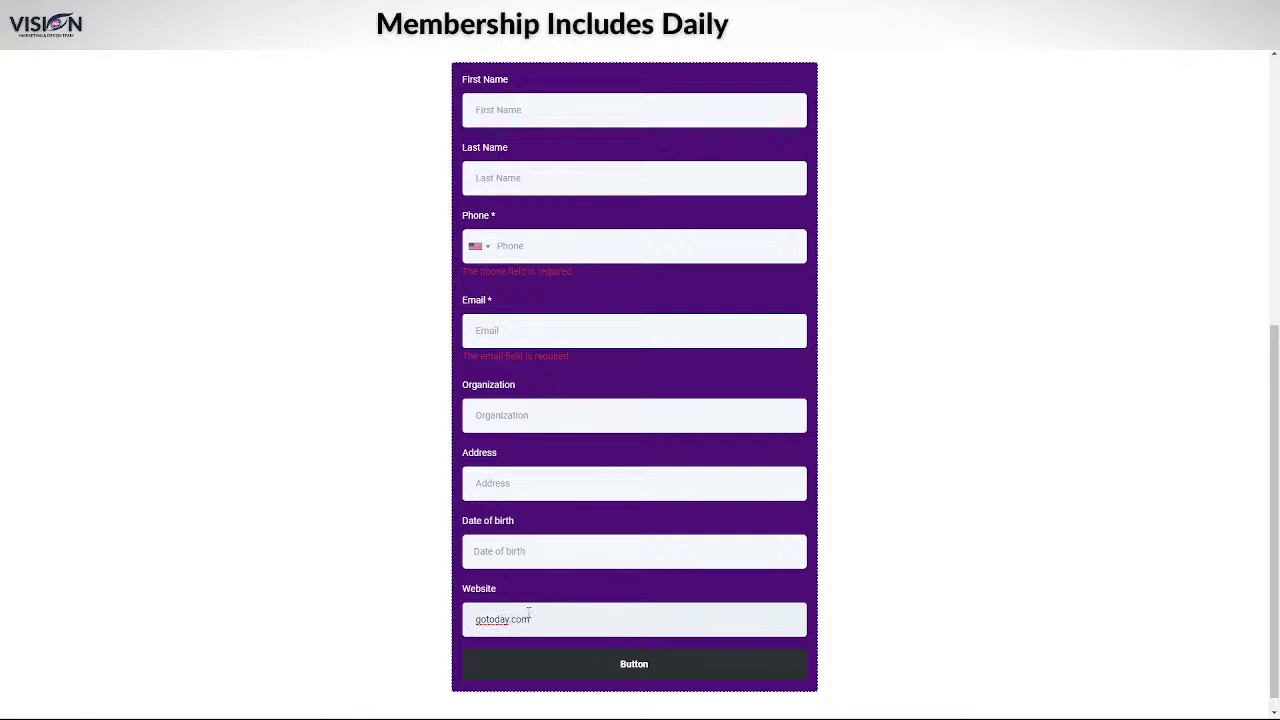
left_click_drag(546, 620, 443, 633)
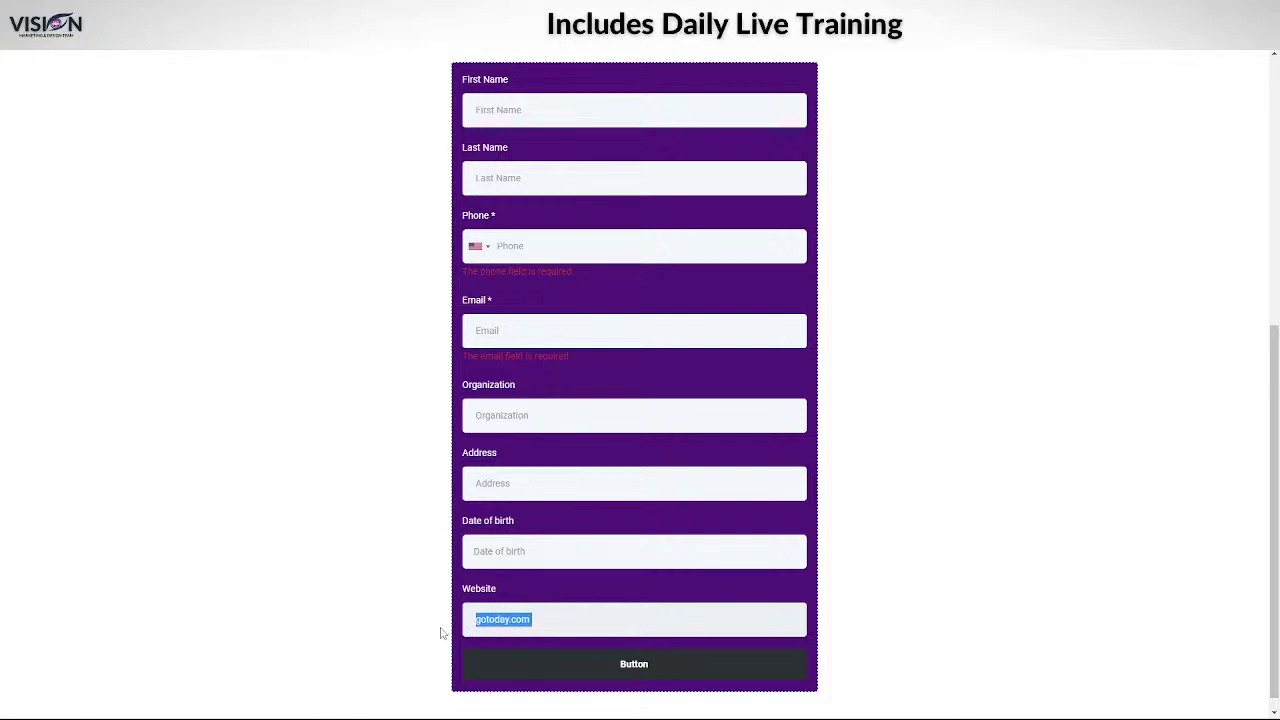
type("htt")
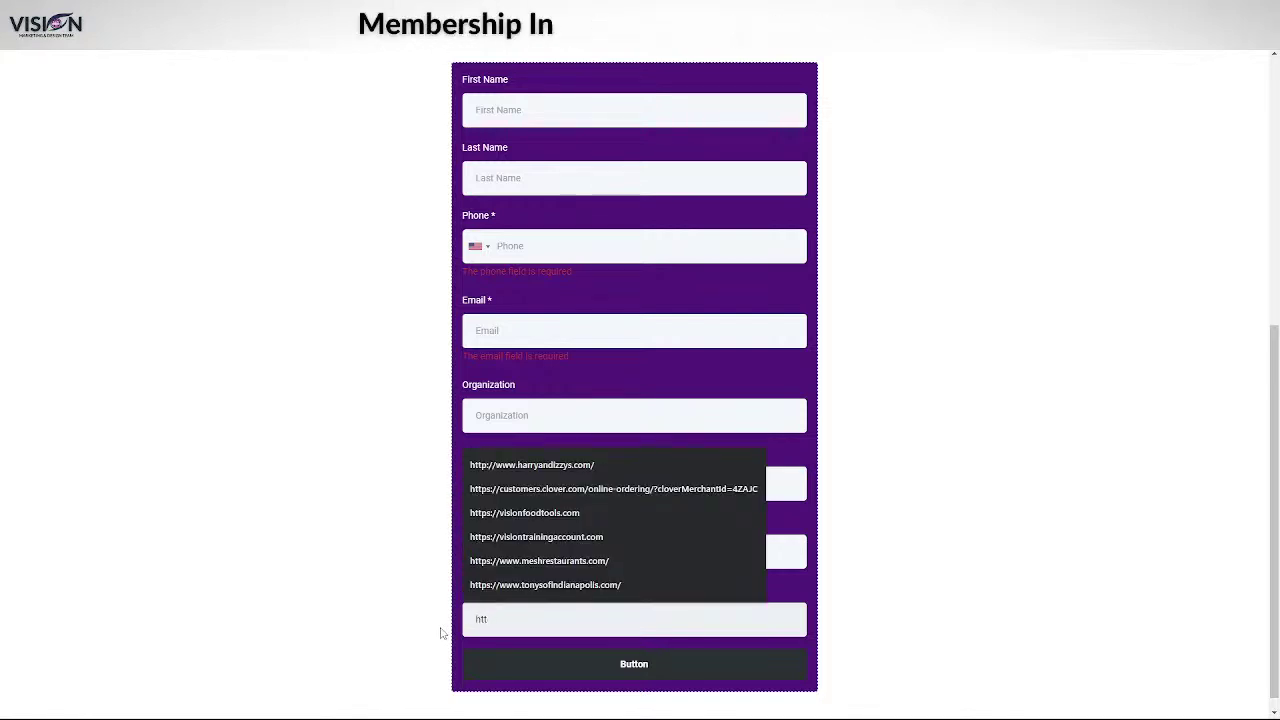
type("ps:")
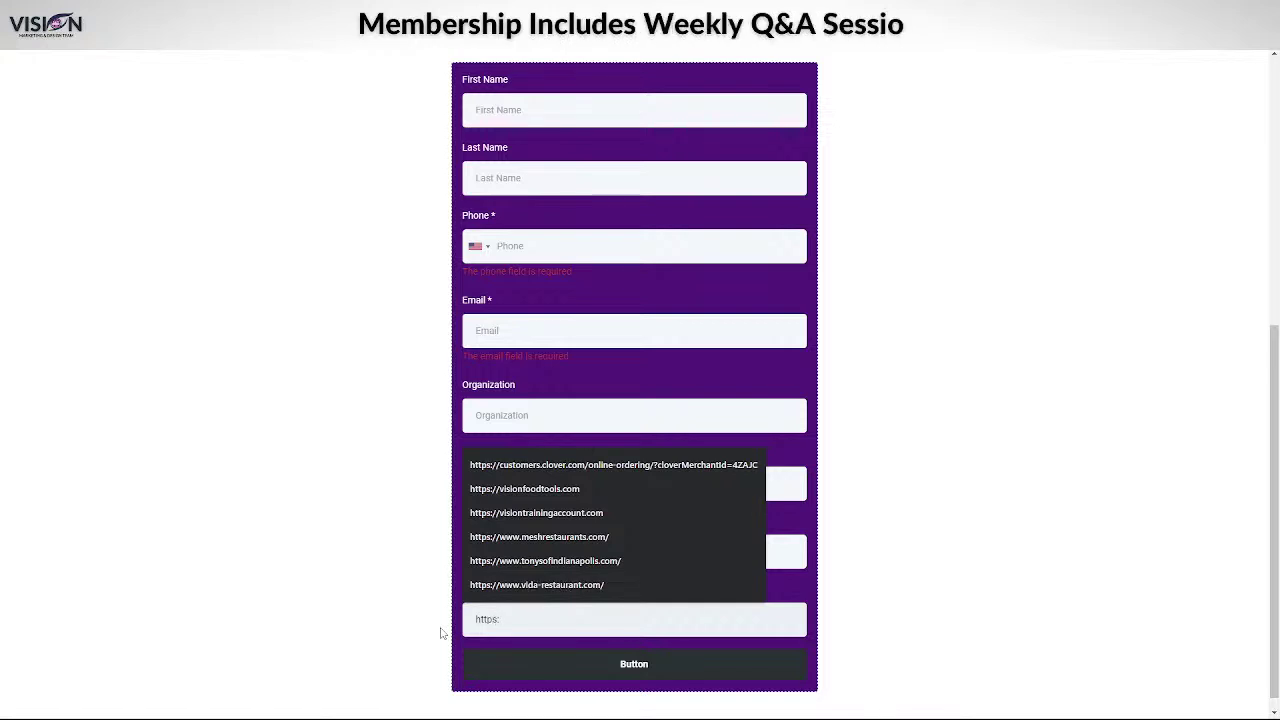
type("today")
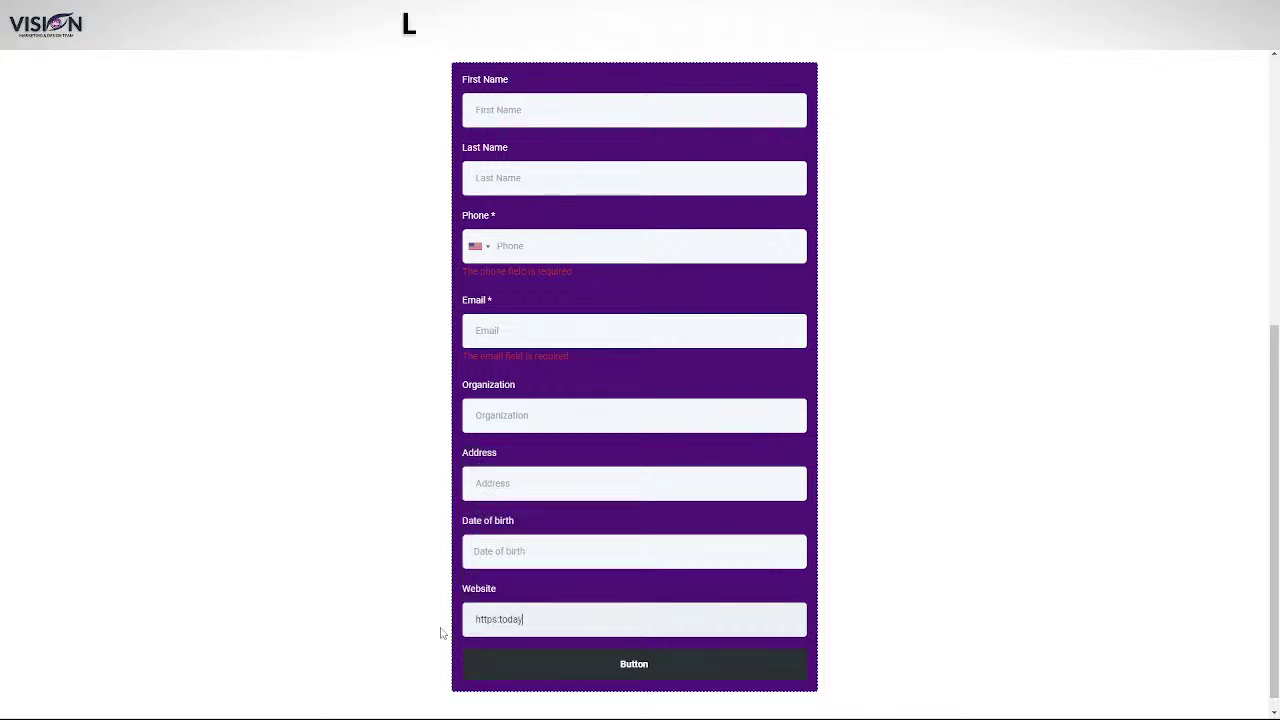
type(".com")
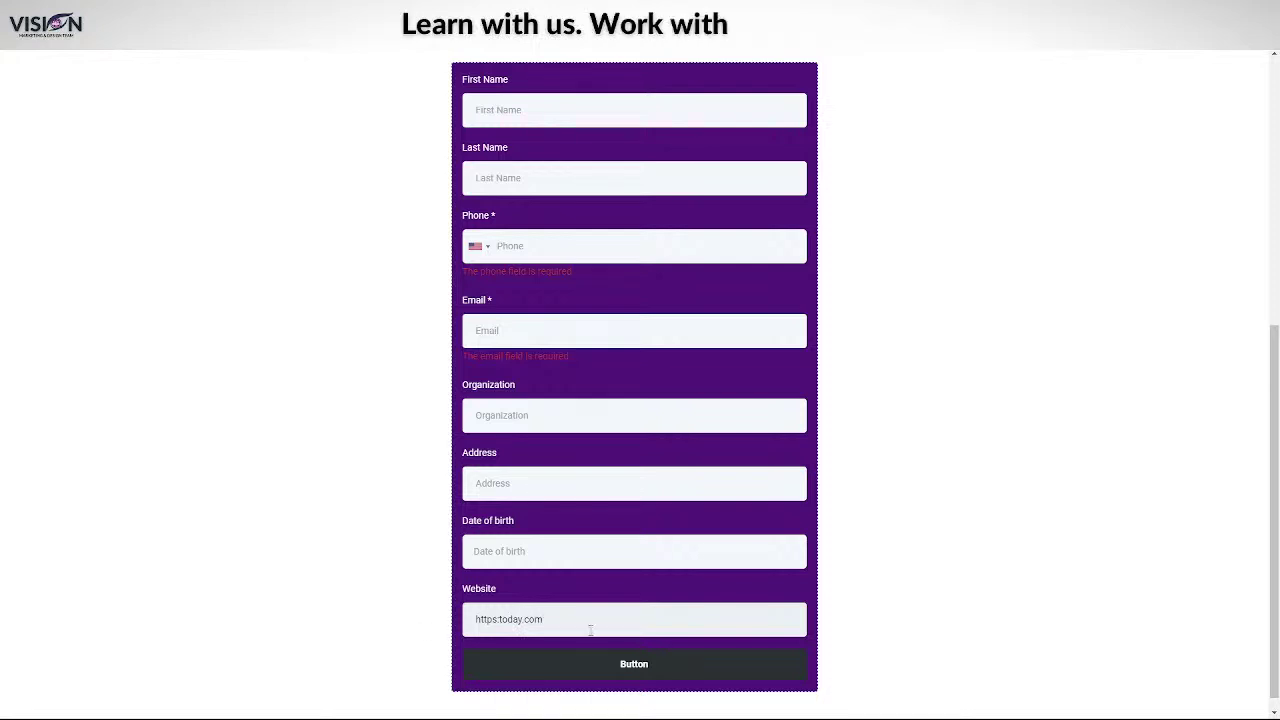
- Submit the form and scroll through the validation errors
left_click(618, 662)
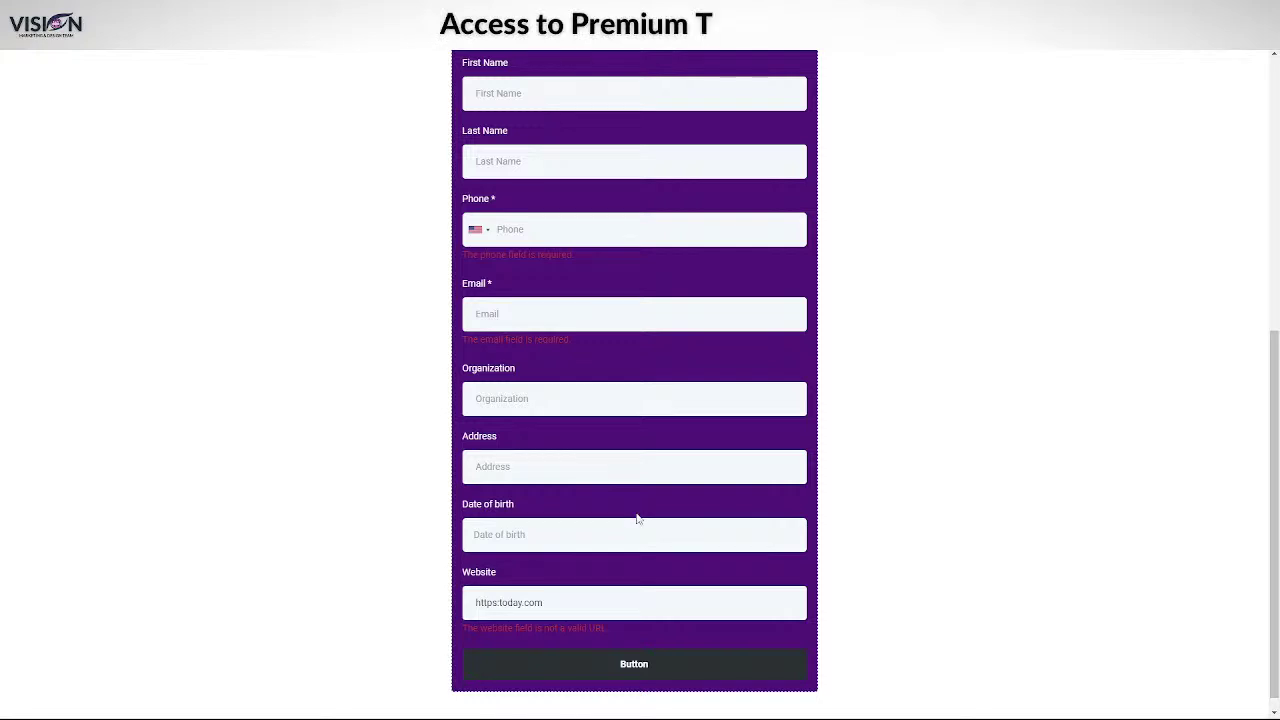
scroll(678, 468, "up", 2)
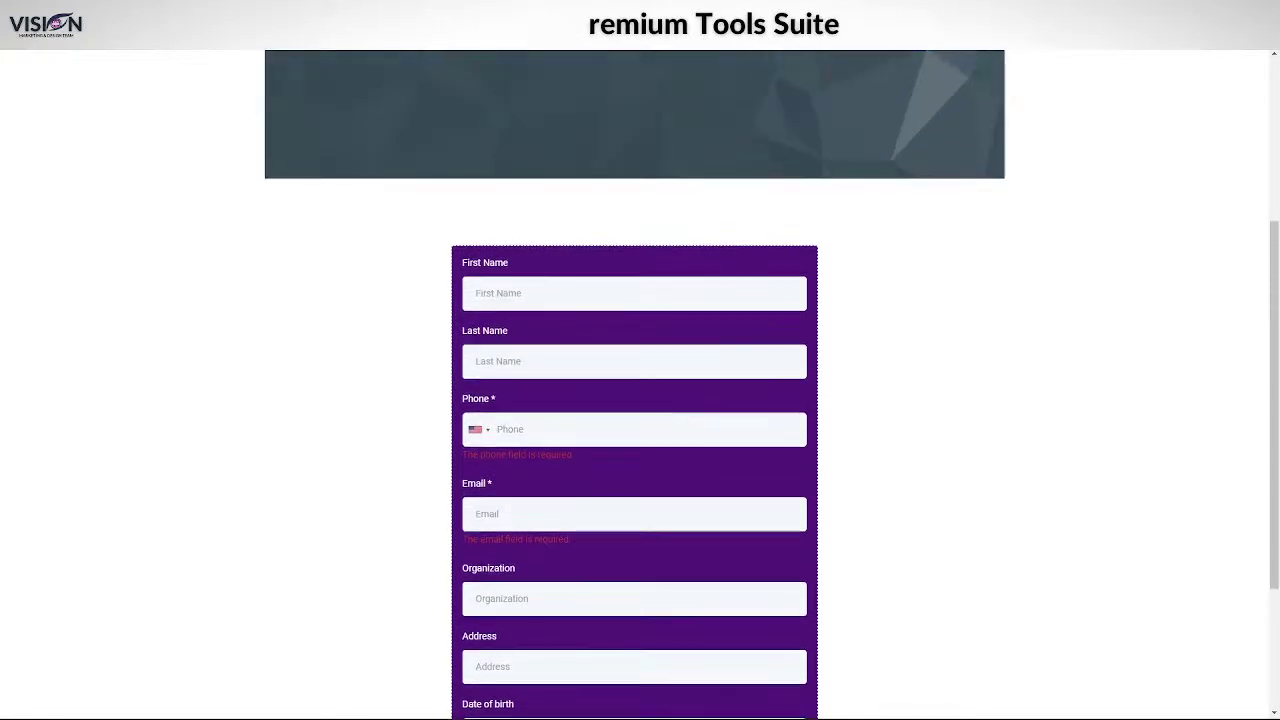
scroll(688, 488, "down", 1)
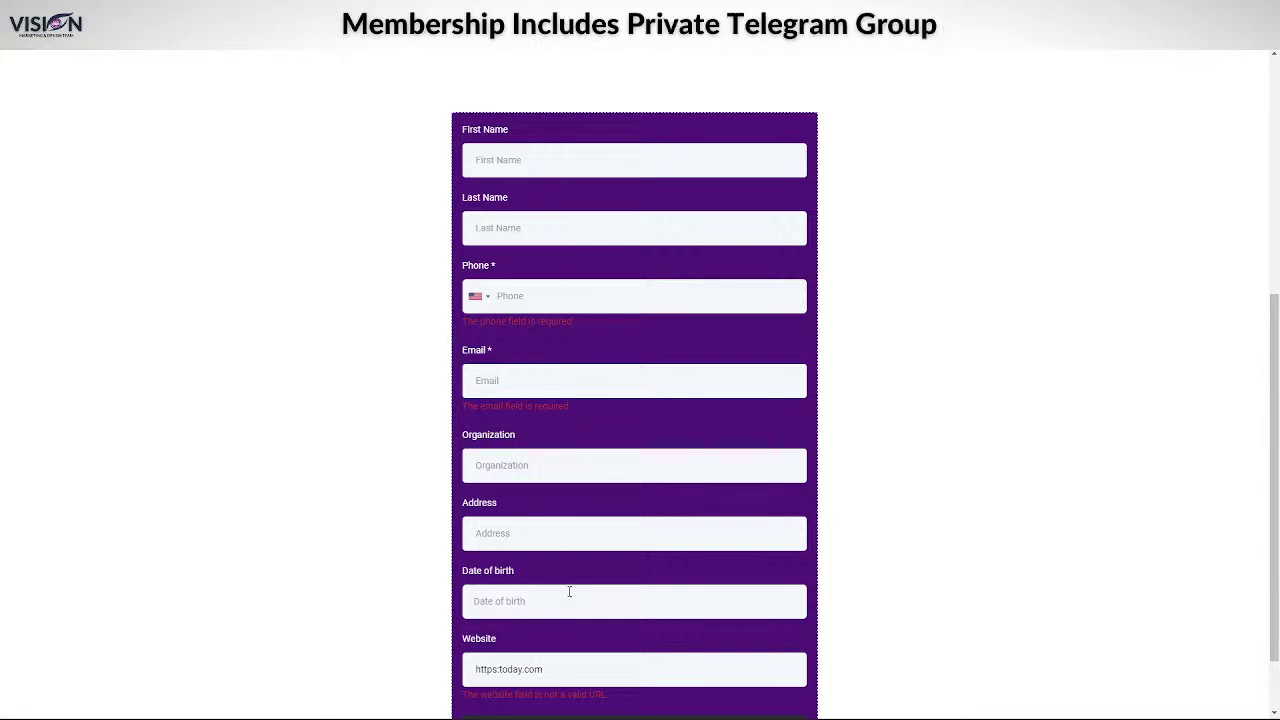
scroll(569, 591, "down", 1)
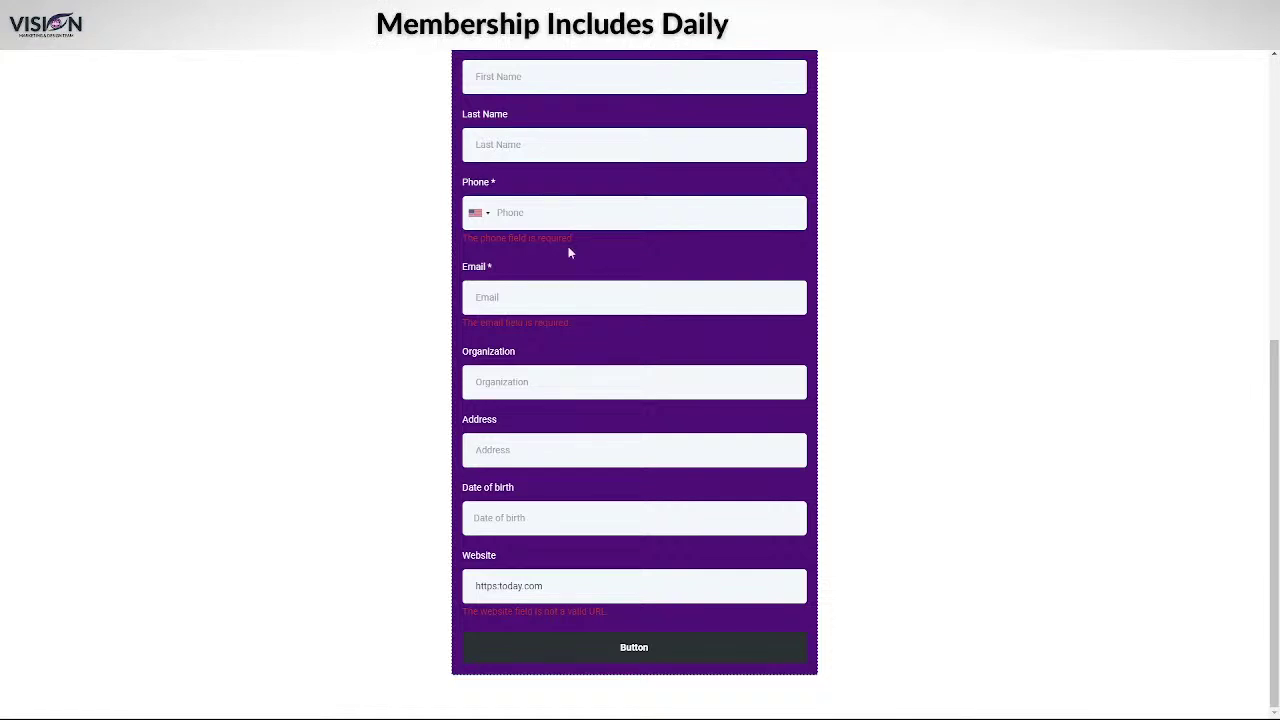
scroll(606, 600, "up", 2)
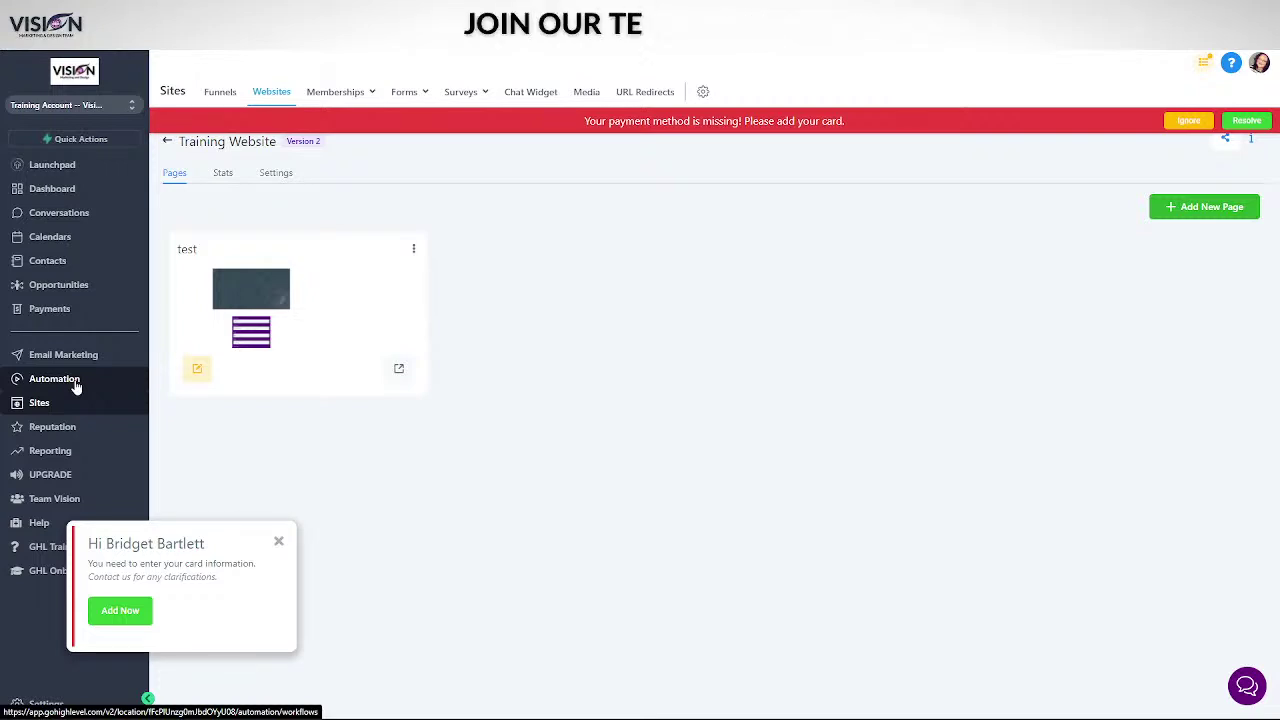
- Go to the Launchpad getting-started page from the left sidebar
left_click(82, 168)
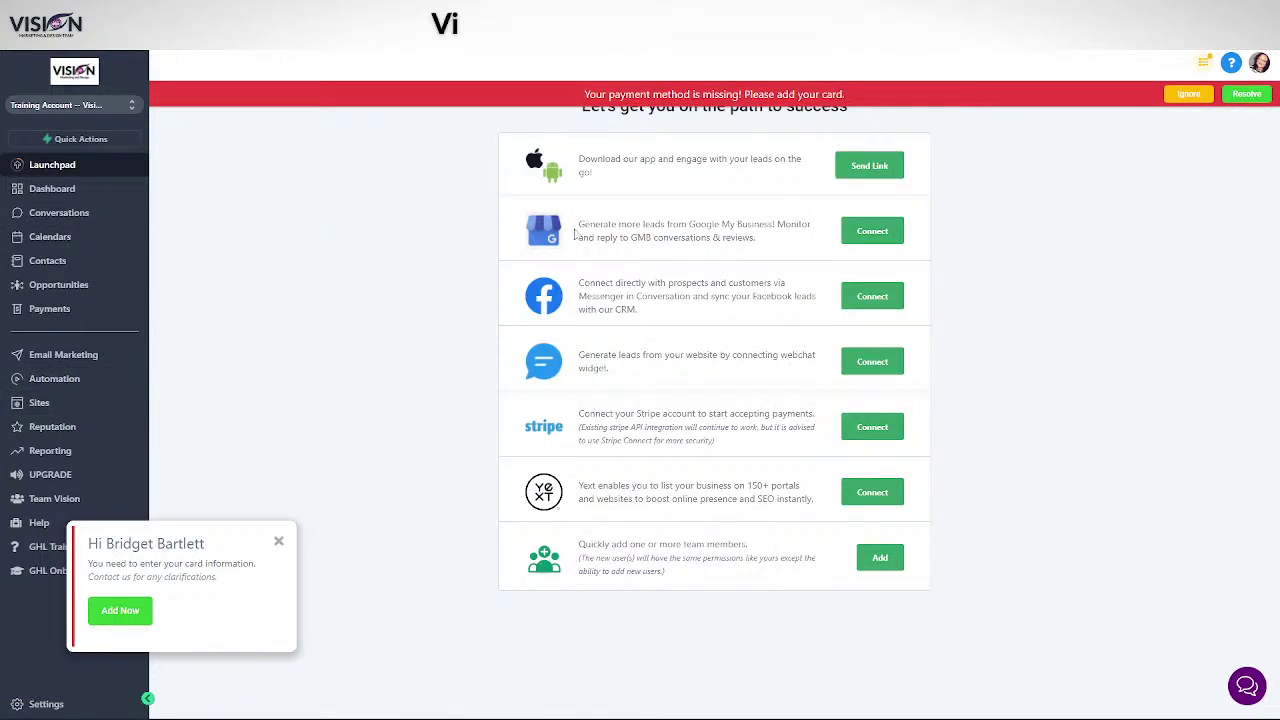